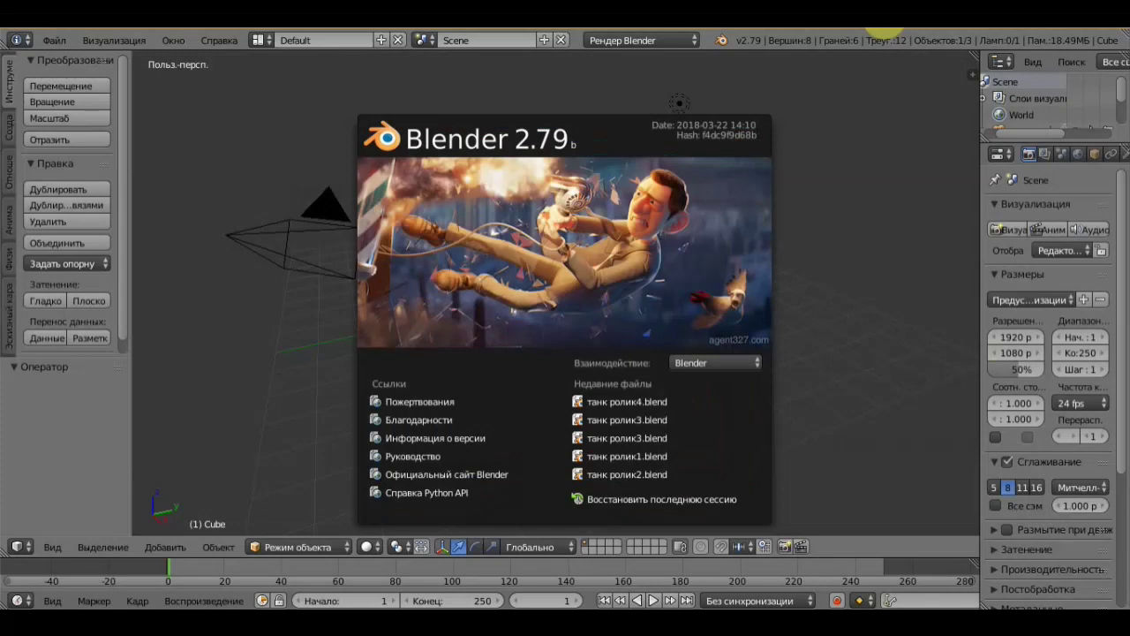
Step: Open the recent file танк ролик4.blend from the splash screen
left_click(615, 401)
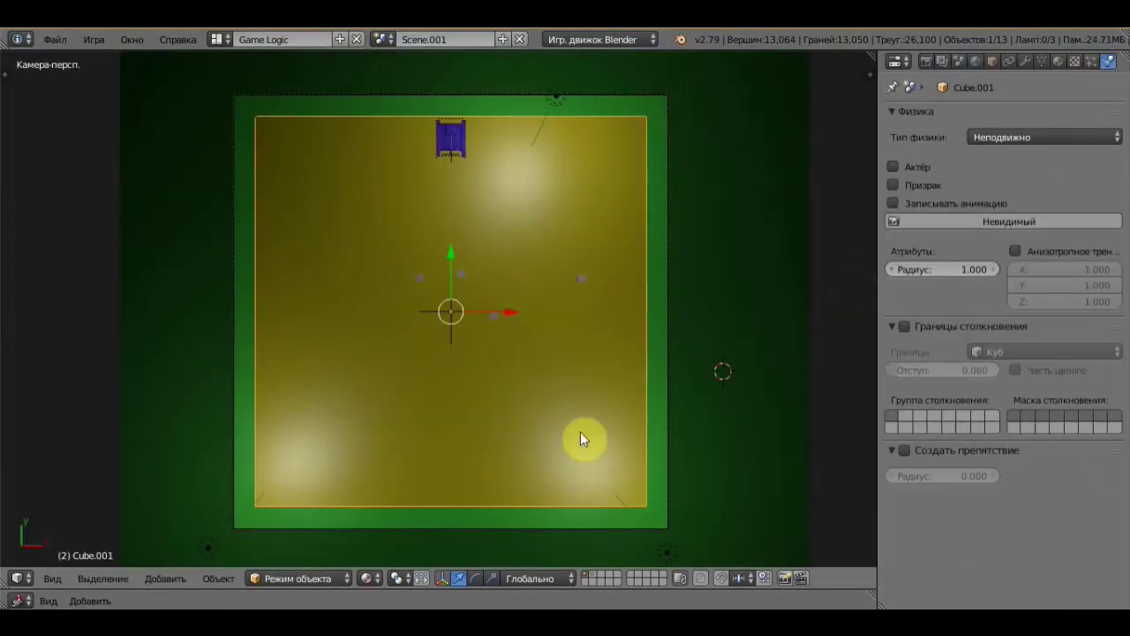
Step: Switch to the scene named Scene and enlarge the logic editor to show all bricks
scroll(619, 454, "down", 3)
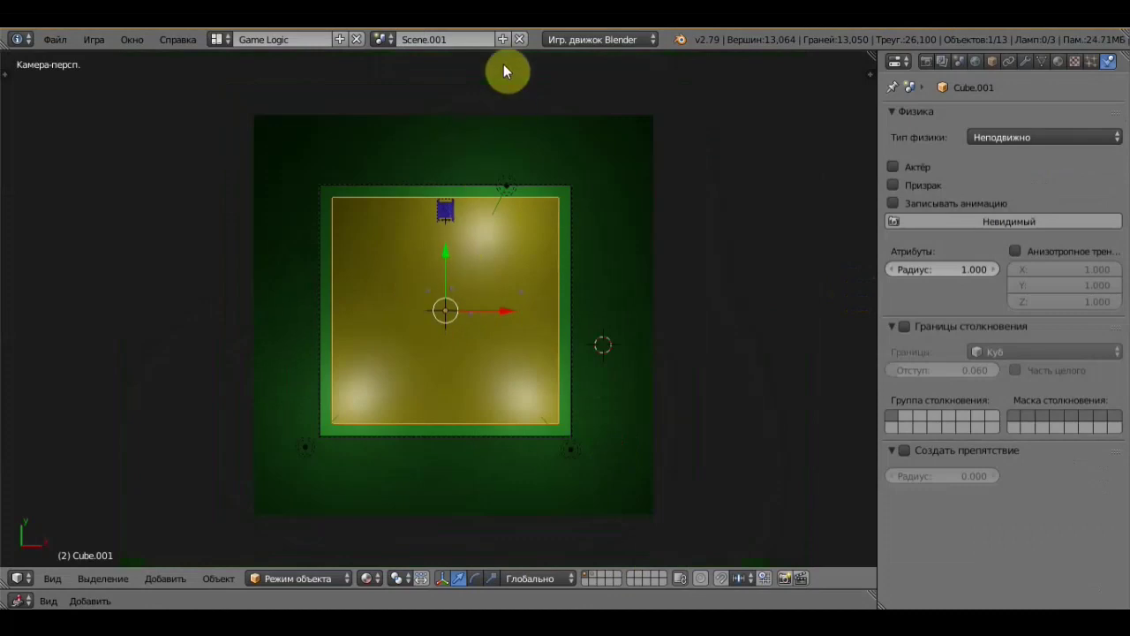
left_click(388, 38)
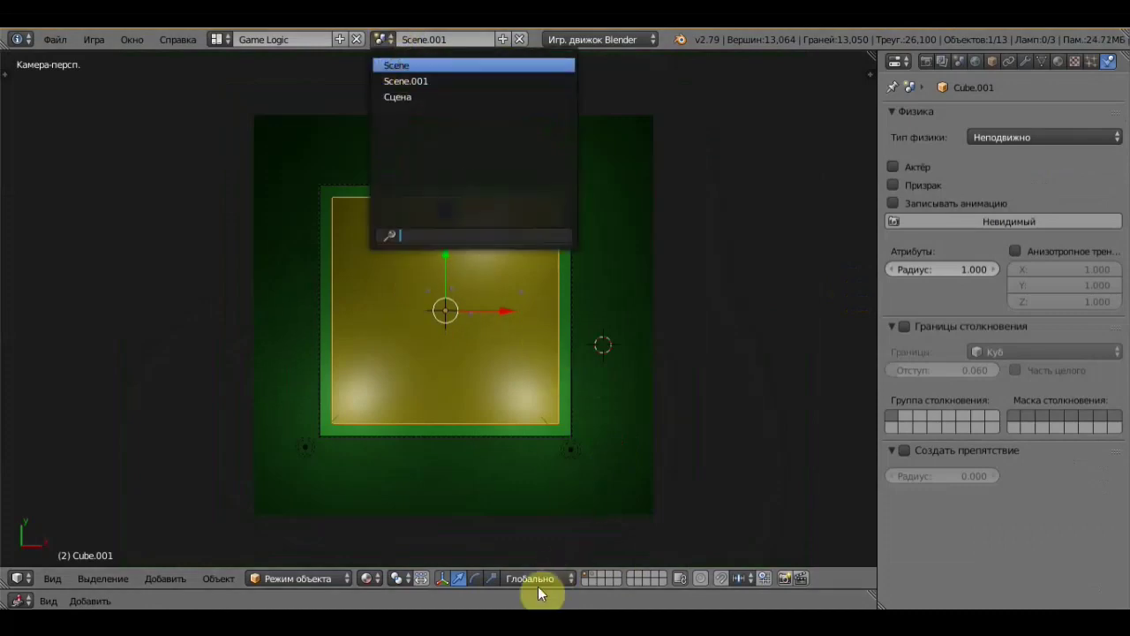
key("Return")
left_click_drag(537, 589, 553, 425)
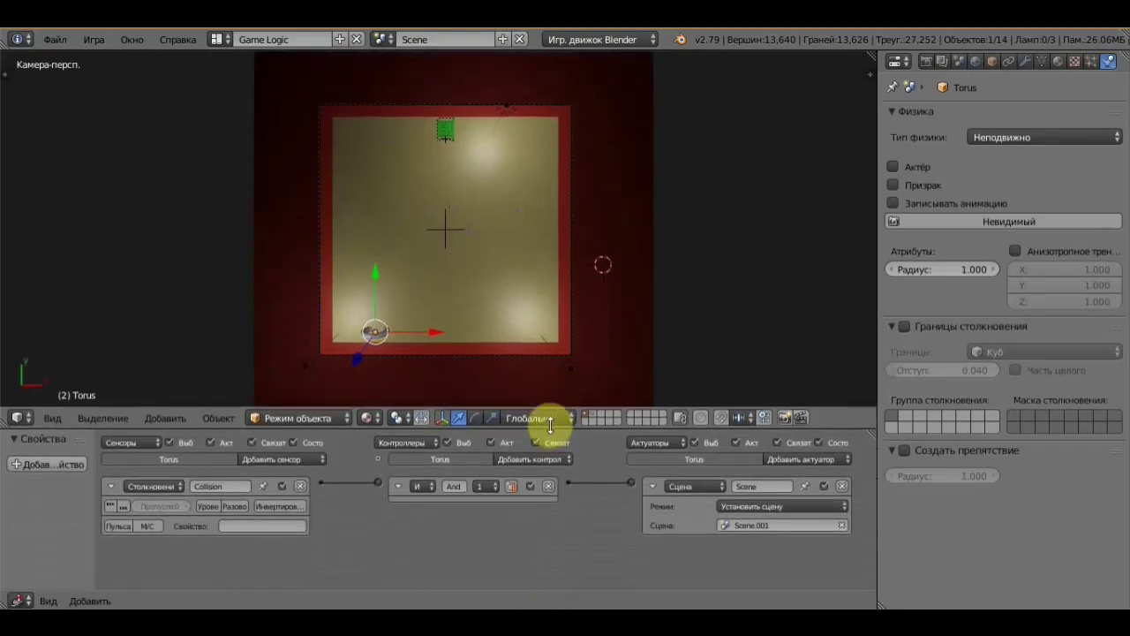
scroll(551, 146, "up", 2)
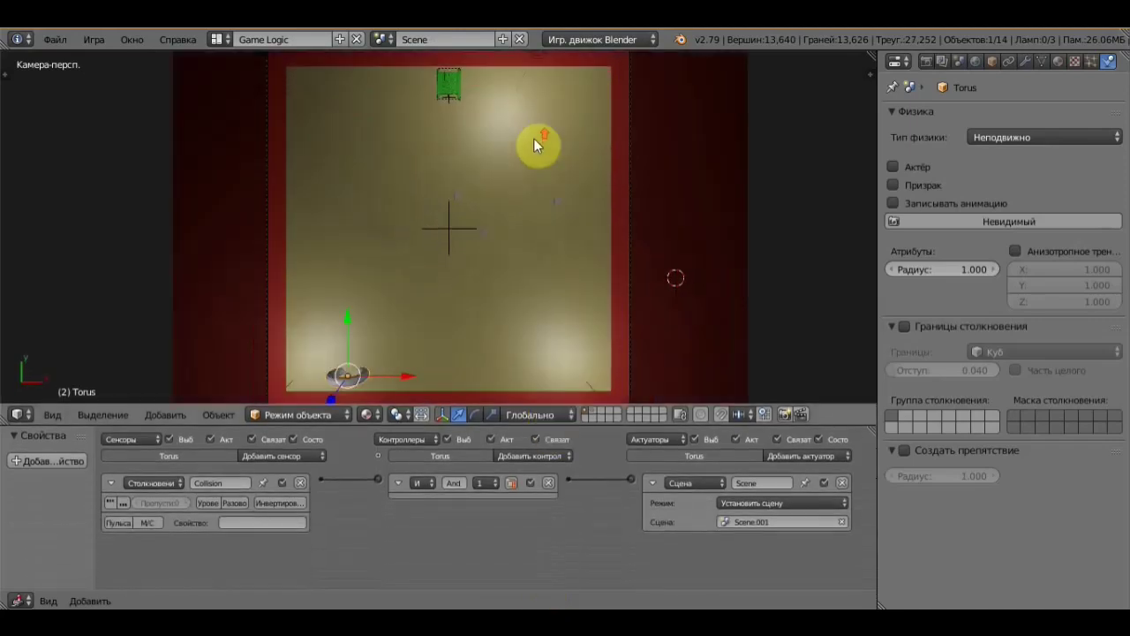
scroll(535, 143, "down", 2)
scroll(530, 115, "down", 1)
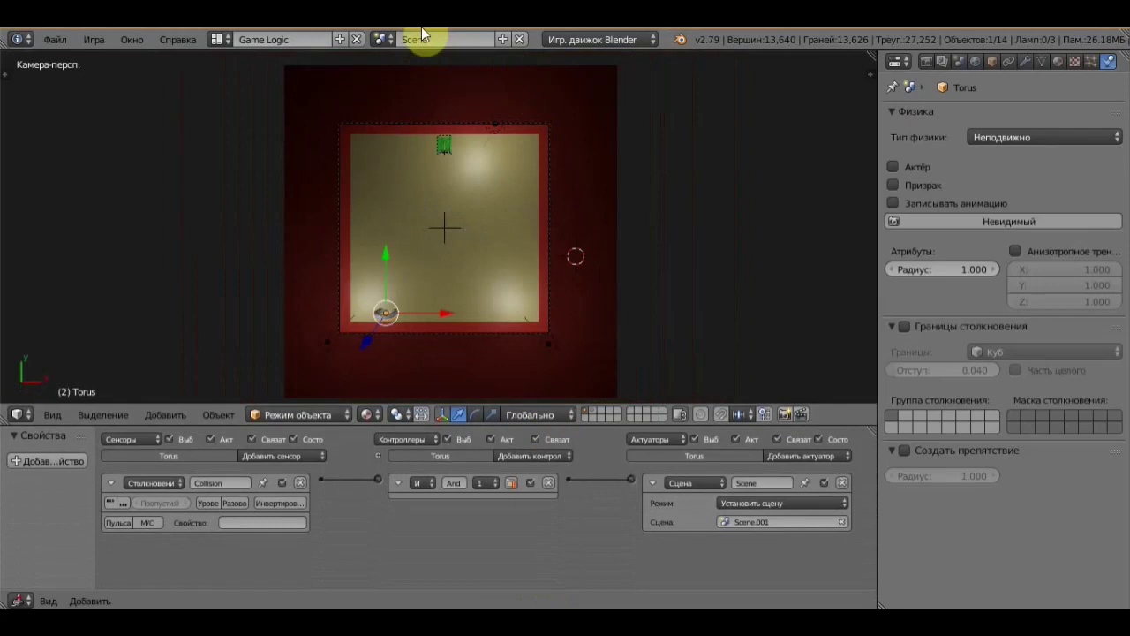
Step: Create Scene.002 as a Full Copy of the current scene
left_click(501, 38)
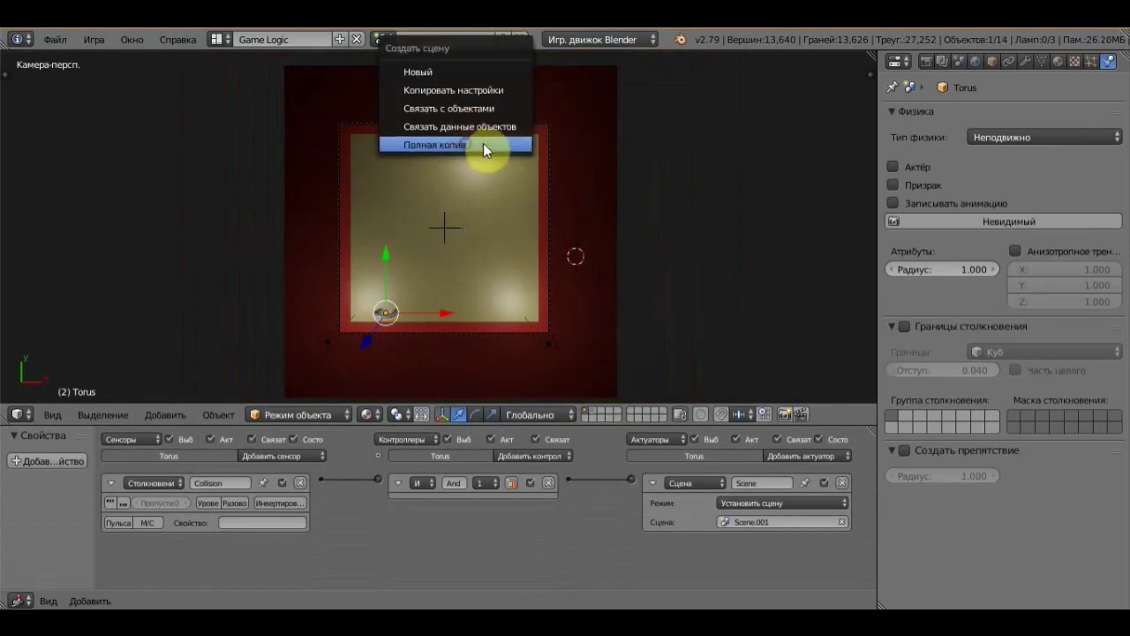
left_click(526, 147)
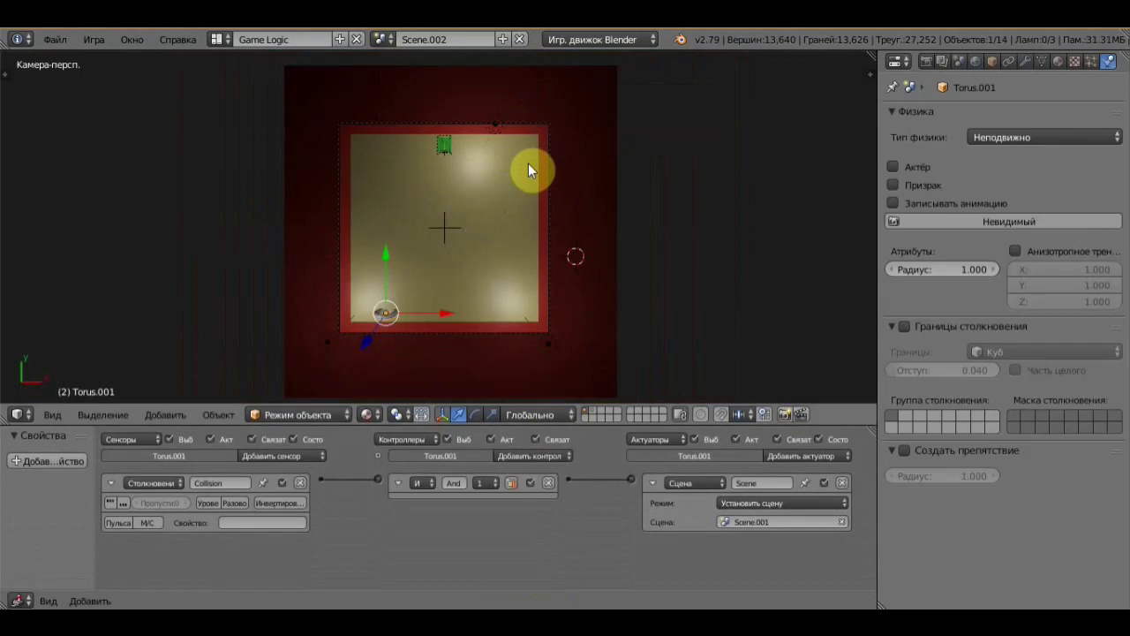
scroll(415, 219, "up", 2)
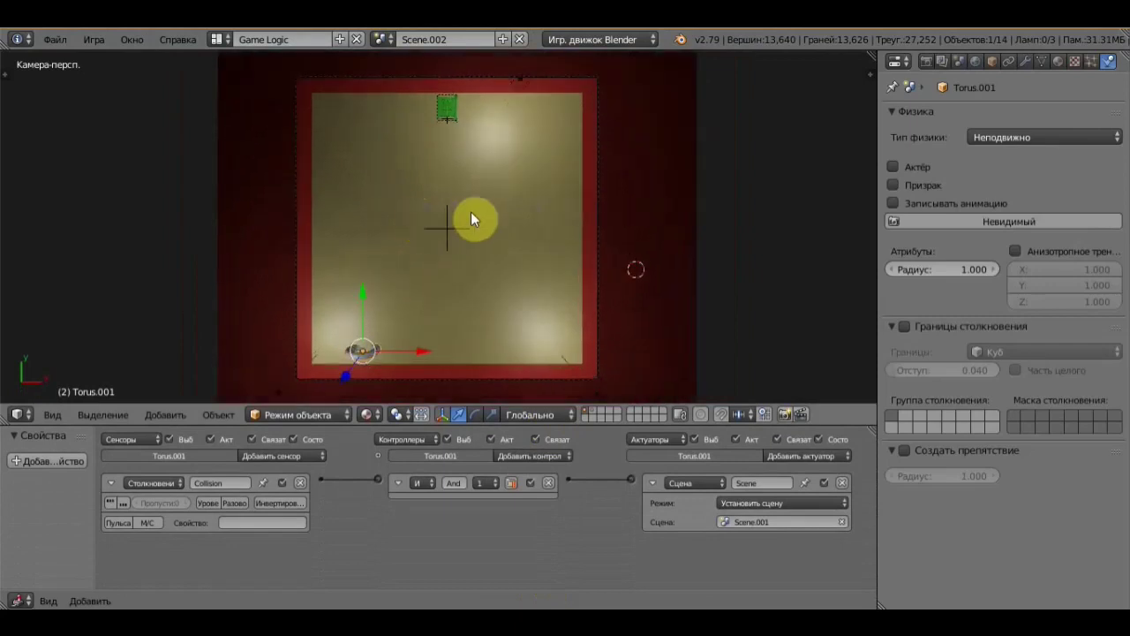
Step: Select the green tank, then add the small cubes, the torus and Cube.002
right_click(448, 118)
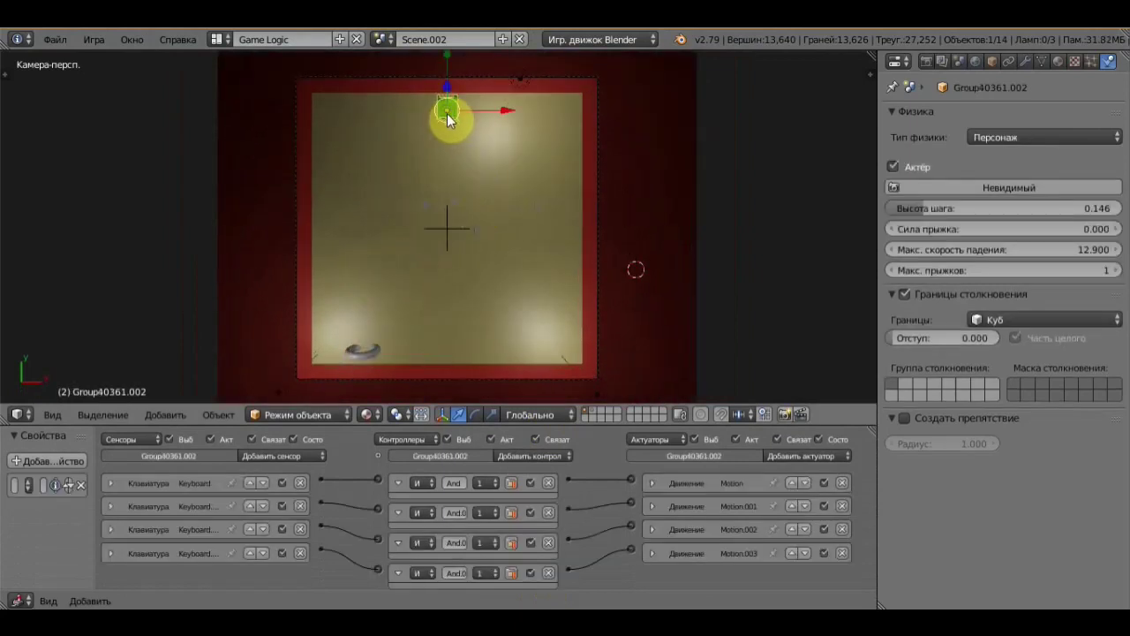
right_click(423, 206)
right_click(454, 200, "shift")
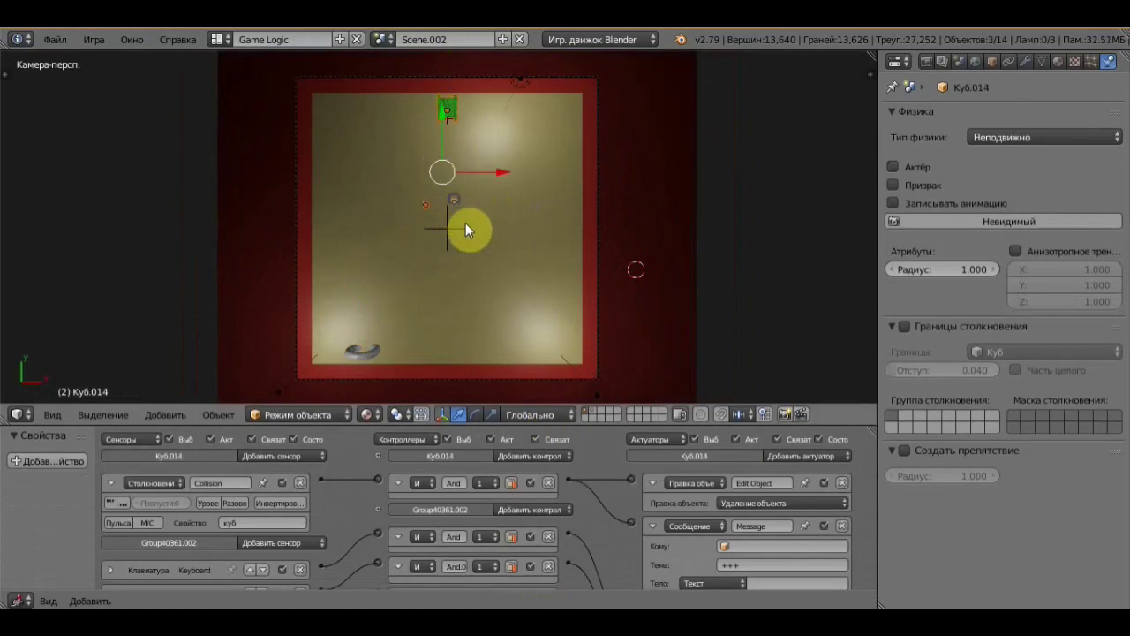
right_click(476, 231, "shift")
right_click(537, 205, "shift")
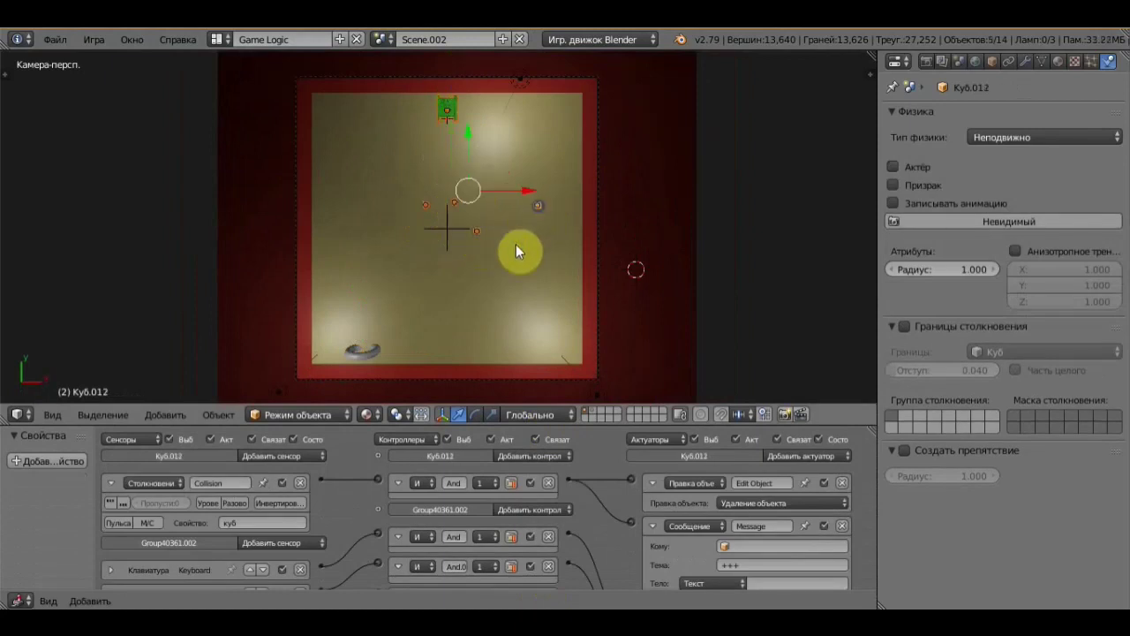
right_click(366, 351, "shift")
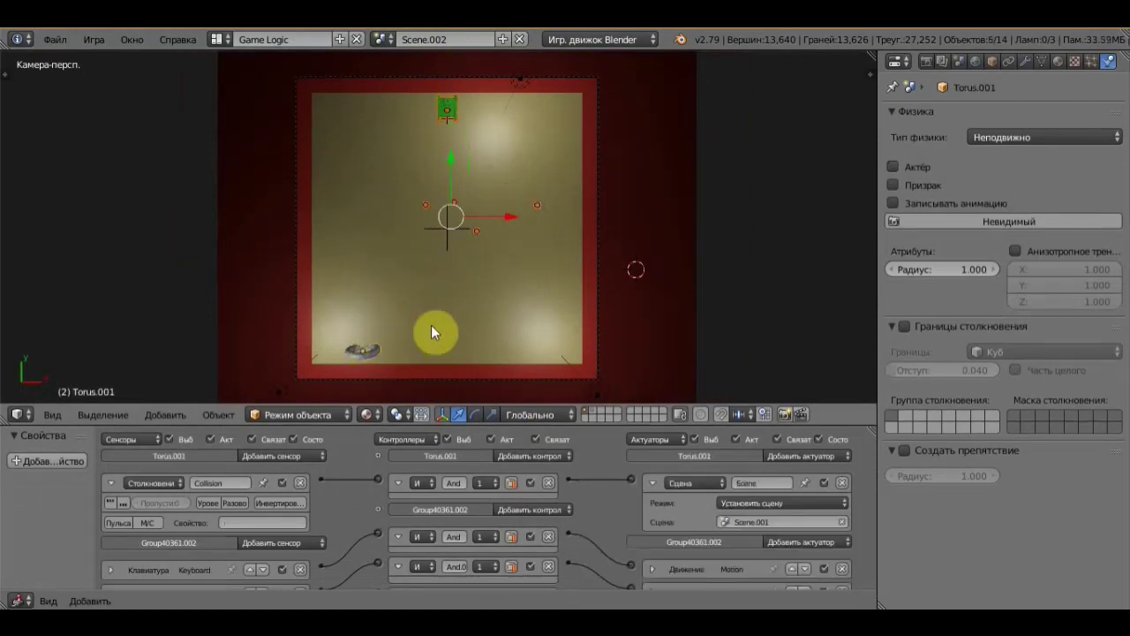
right_click(373, 349, "shift")
right_click(373, 350, "shift")
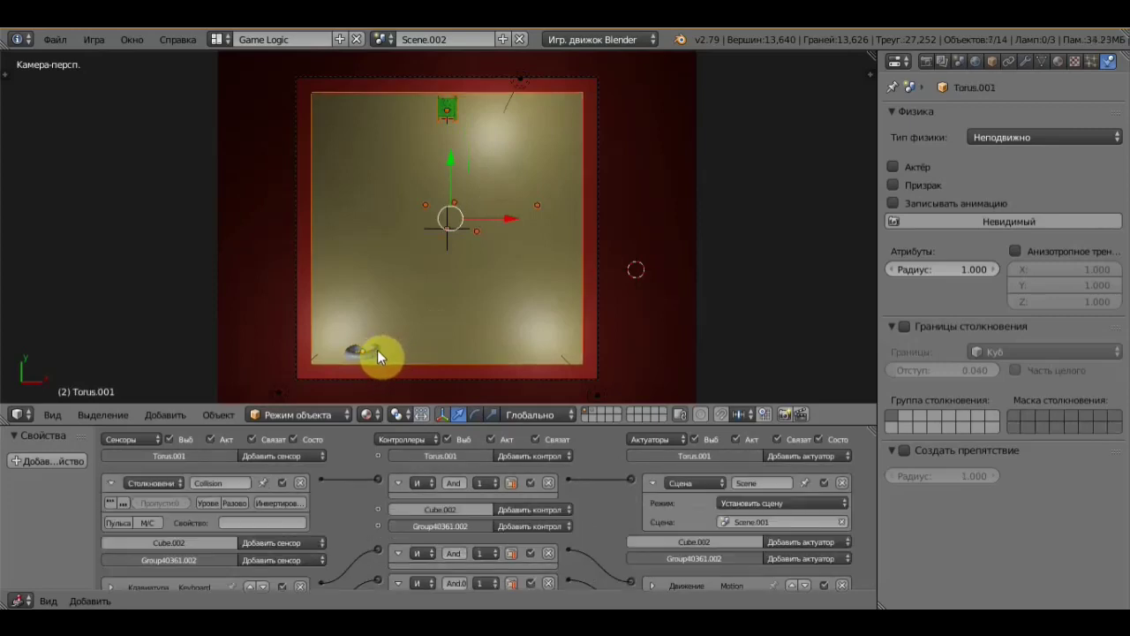
right_click(481, 297, "shift")
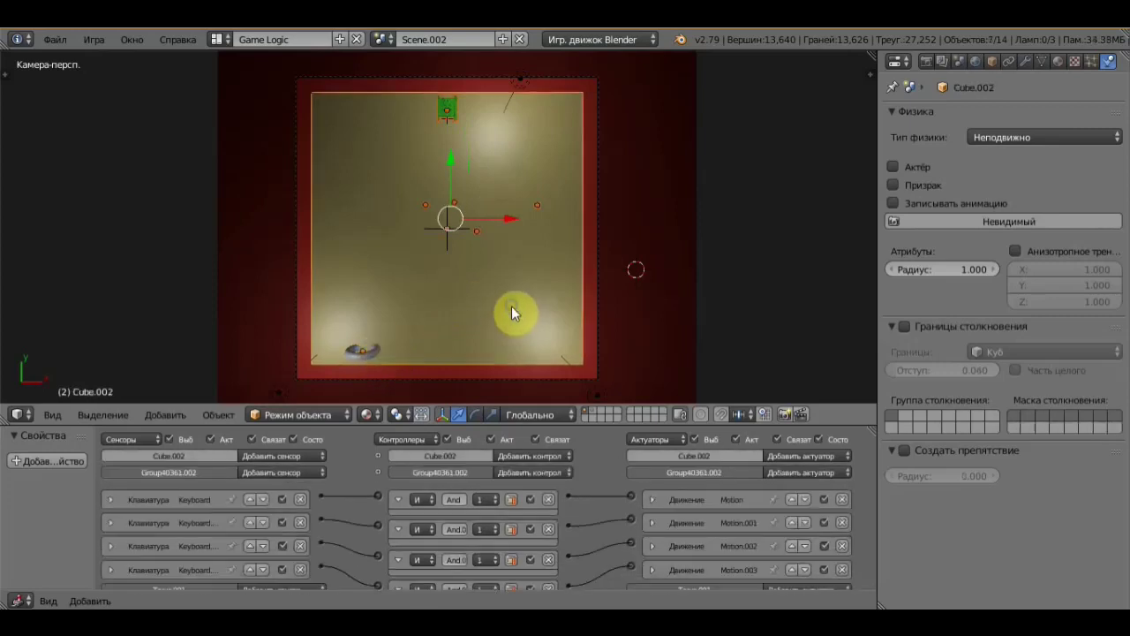
Step: Put the 3D cursor back near the arena centre and reselect the tank, cubes and torus
left_click(729, 223)
left_click(455, 258)
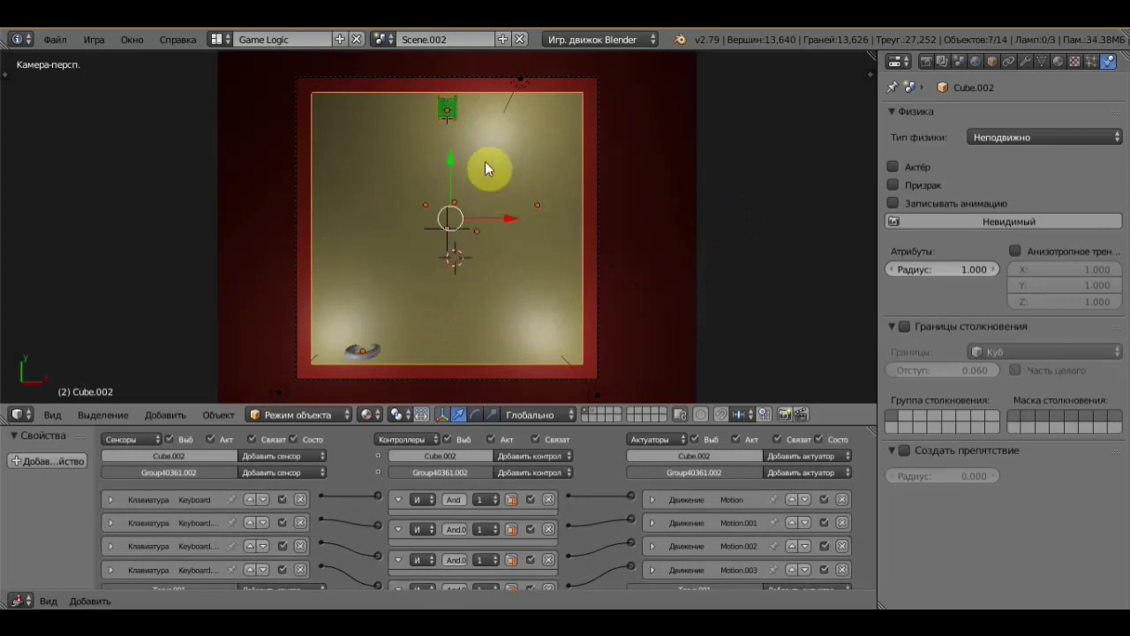
right_click(450, 108)
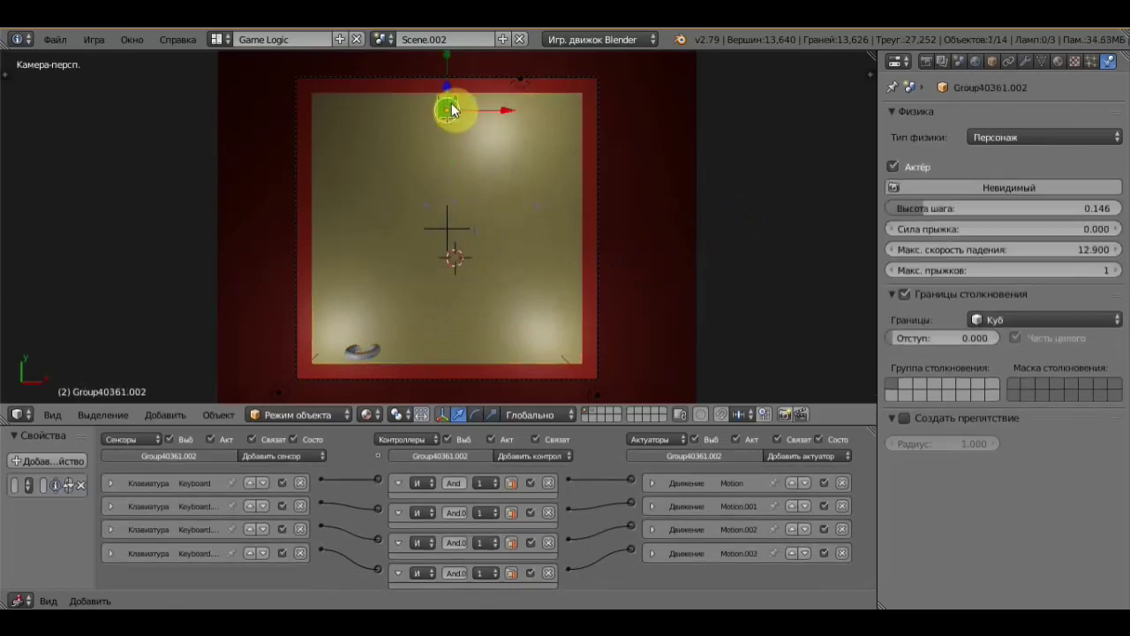
right_click(428, 209, "shift")
right_click(456, 202, "shift")
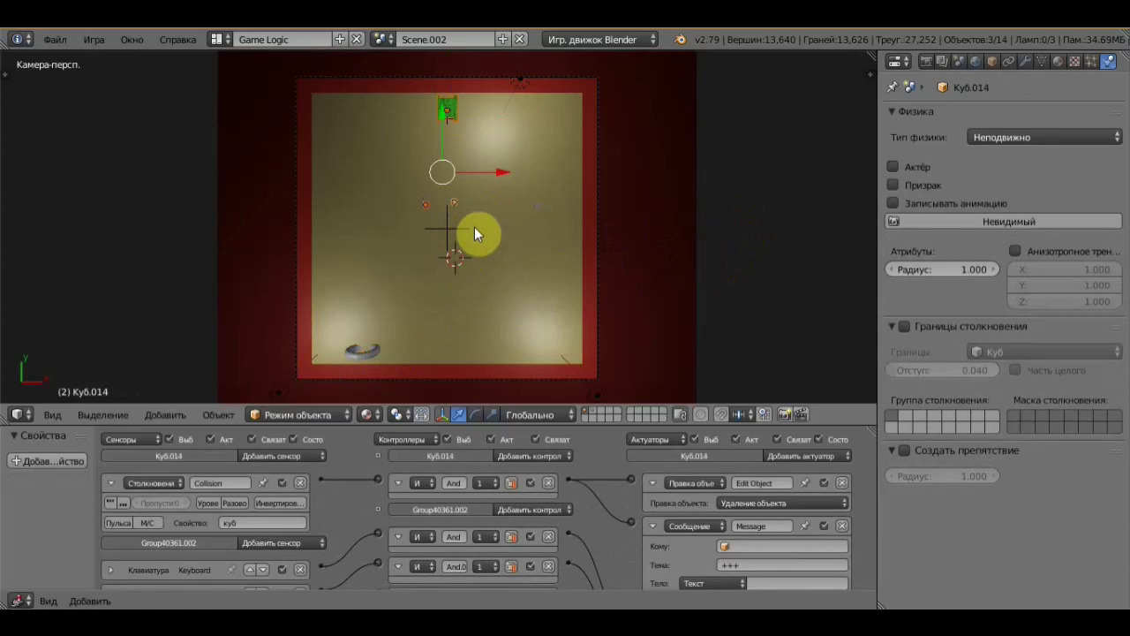
right_click(475, 227, "shift")
right_click(539, 206, "shift")
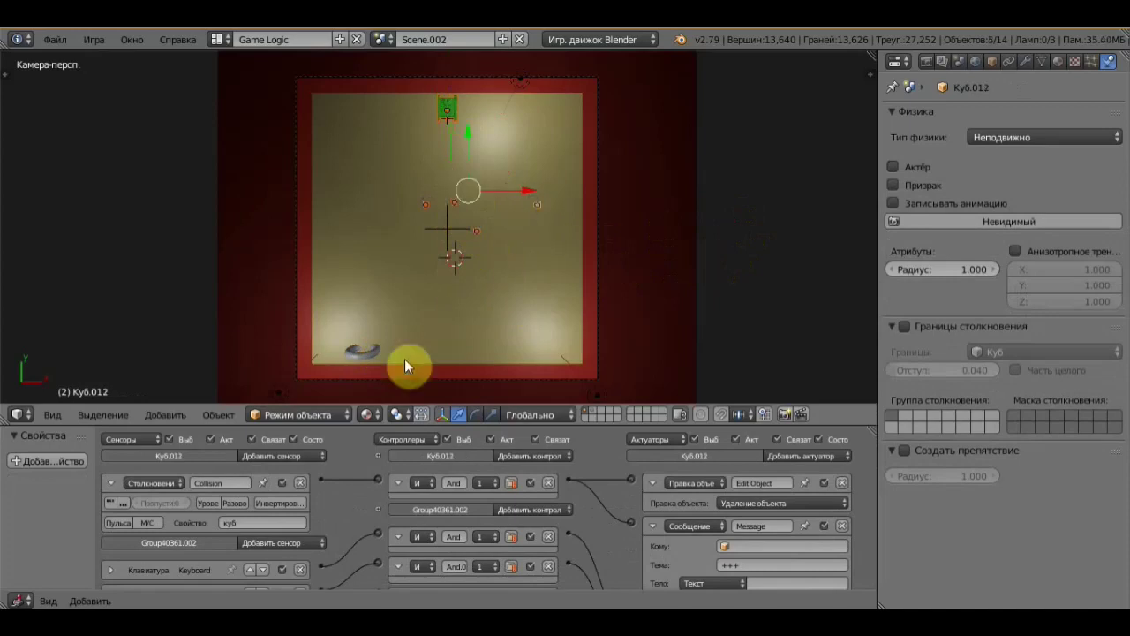
right_click(370, 349, "shift")
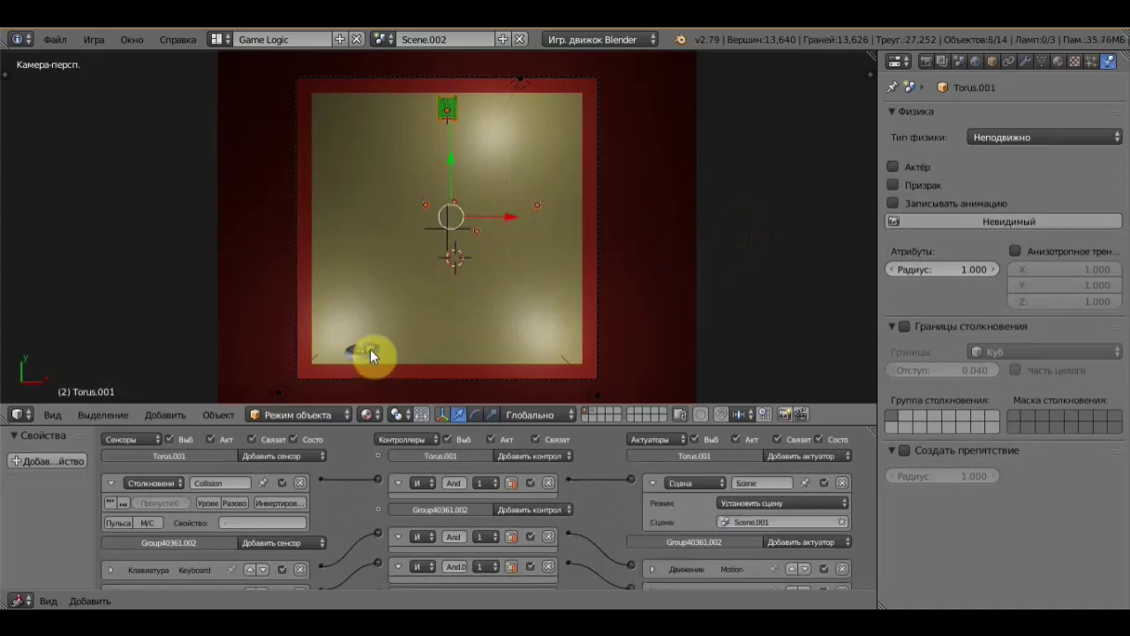
Step: Delete the selected tank, cubes and torus
key("x")
left_click(575, 318)
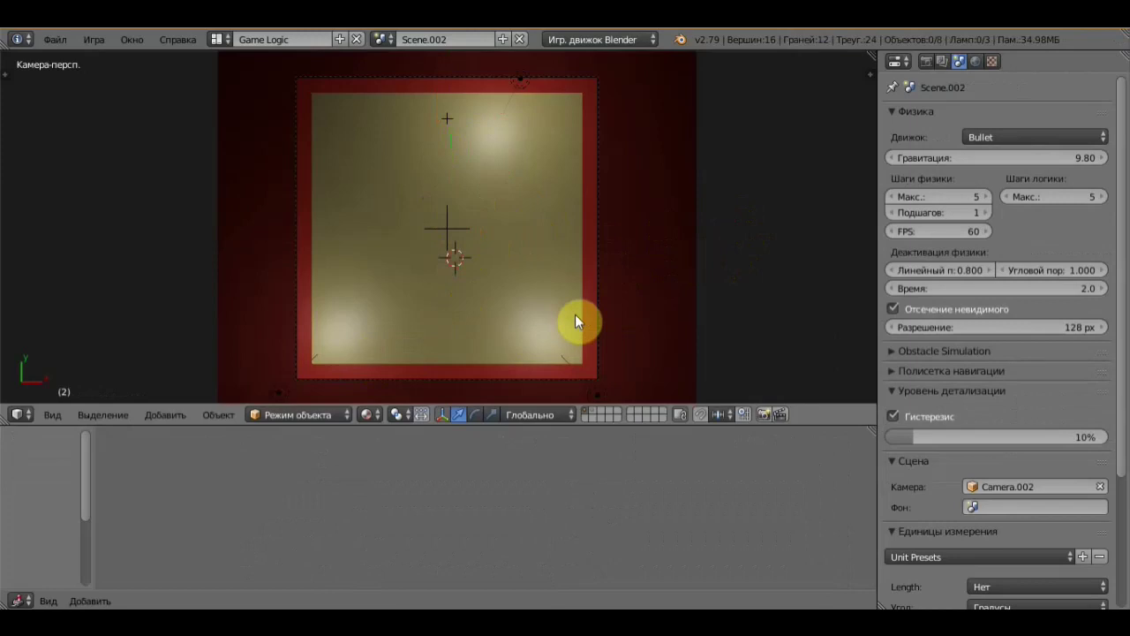
scroll(465, 159, "up", 4)
scroll(464, 171, "down", 3)
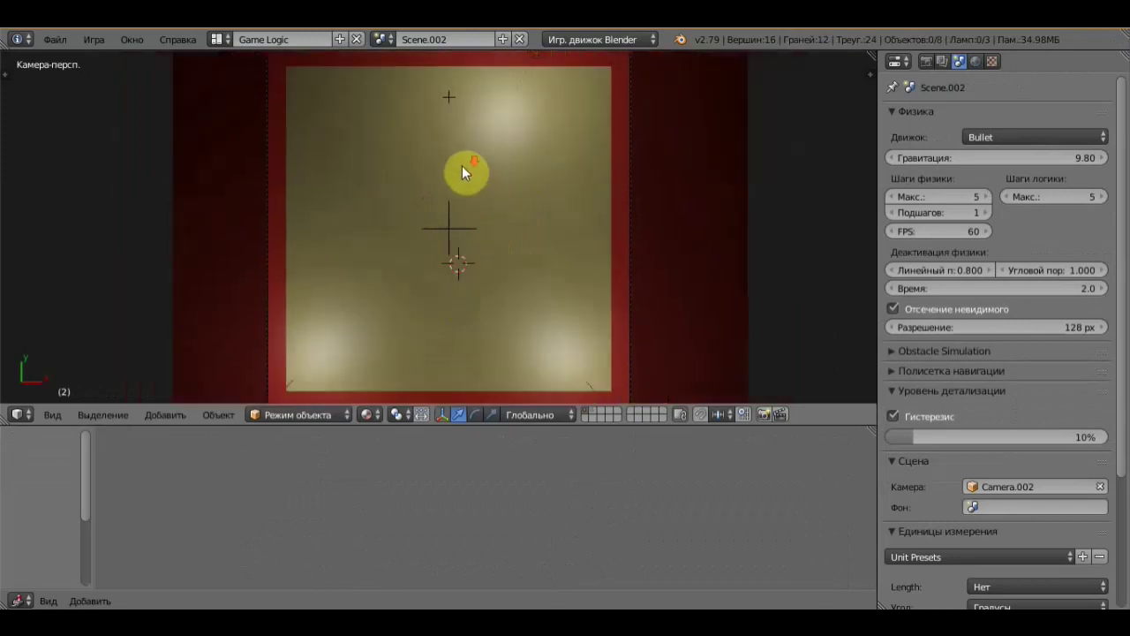
mouse_move(460, 146)
middle_mouse_down()
mouse_move(458, 84)
mouse_move(474, 234)
mouse_move(442, 227)
mouse_move(495, 126)
mouse_move(451, 137)
middle_mouse_up()
scroll(454, 97, "down", 2)
scroll(454, 242, "down", 2)
scroll(467, 235, "up", 2)
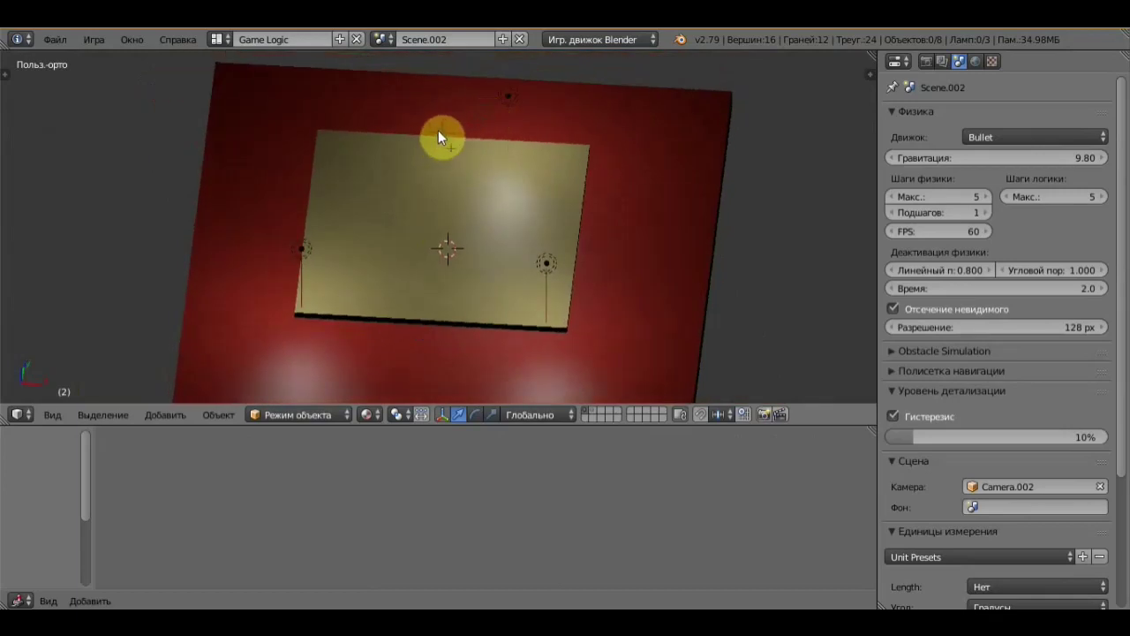
Step: Delete the extra empty above the arena
right_click(441, 133)
key("x")
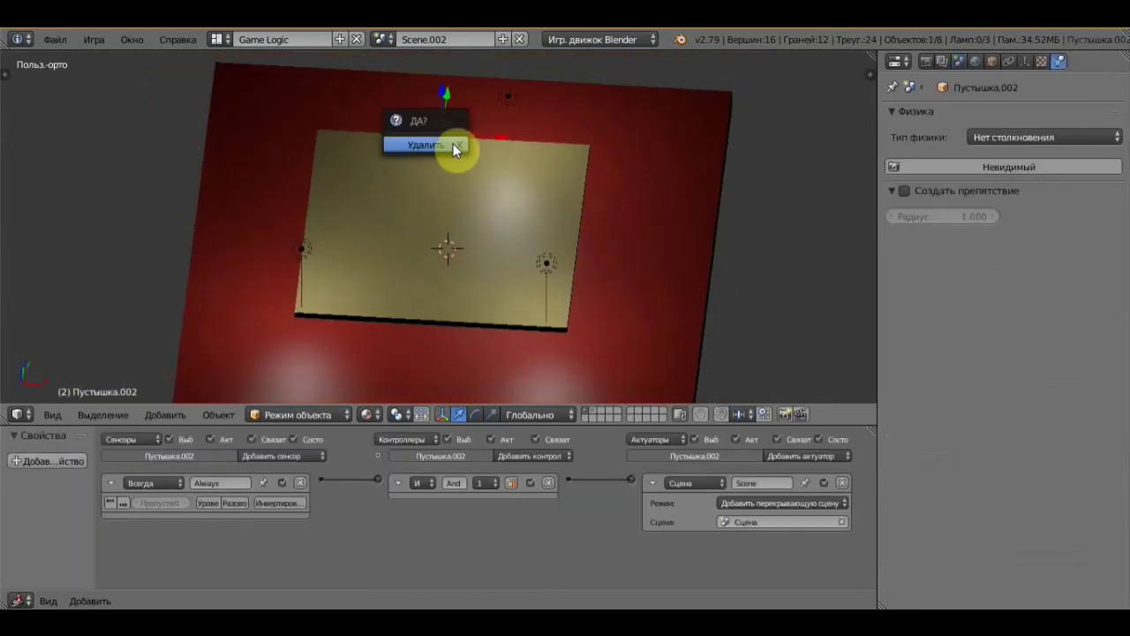
left_click(426, 144)
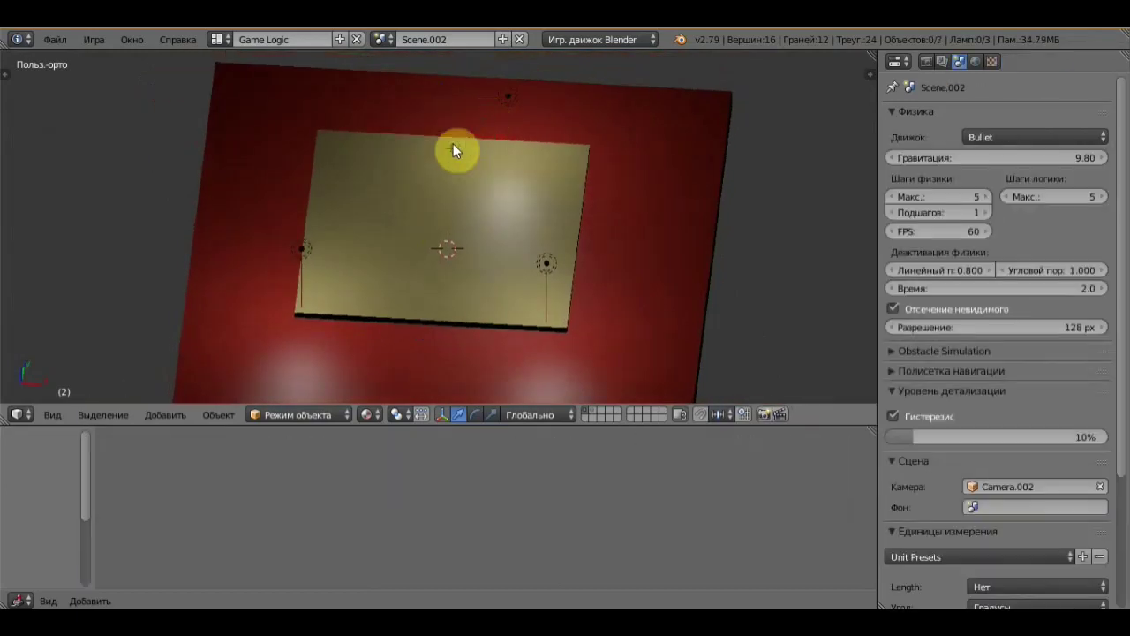
mouse_move(453, 143)
middle_mouse_down()
mouse_move(552, 226)
mouse_move(548, 268)
middle_mouse_up()
scroll(565, 265, "up", 3)
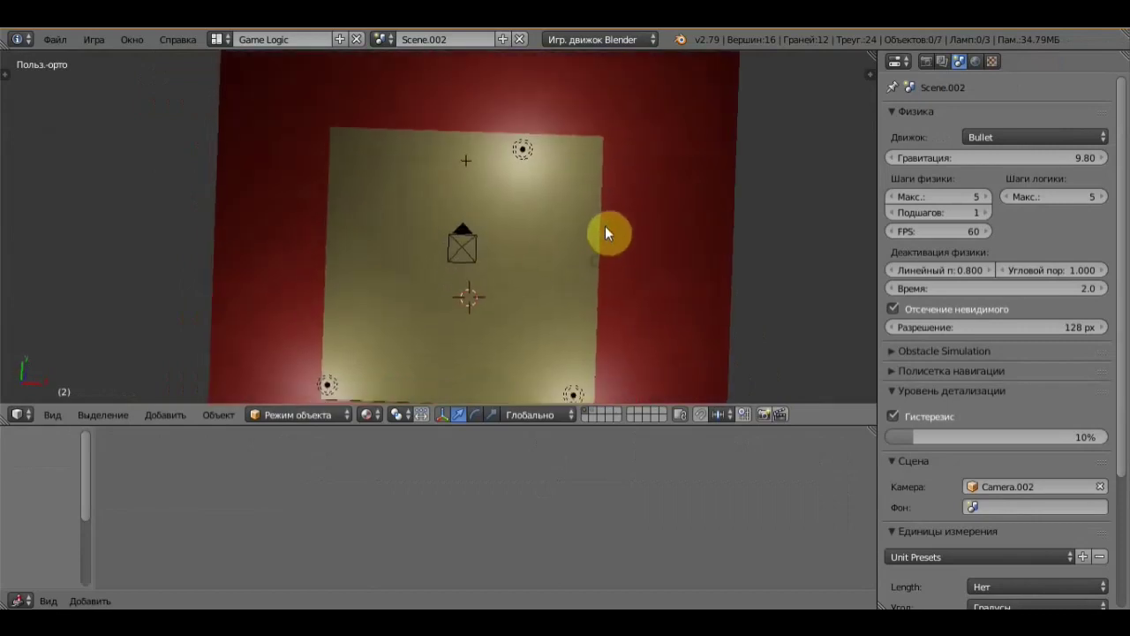
Step: Check the camera view, then orbit to a front view of the red-and-gold box
key("KP_0")
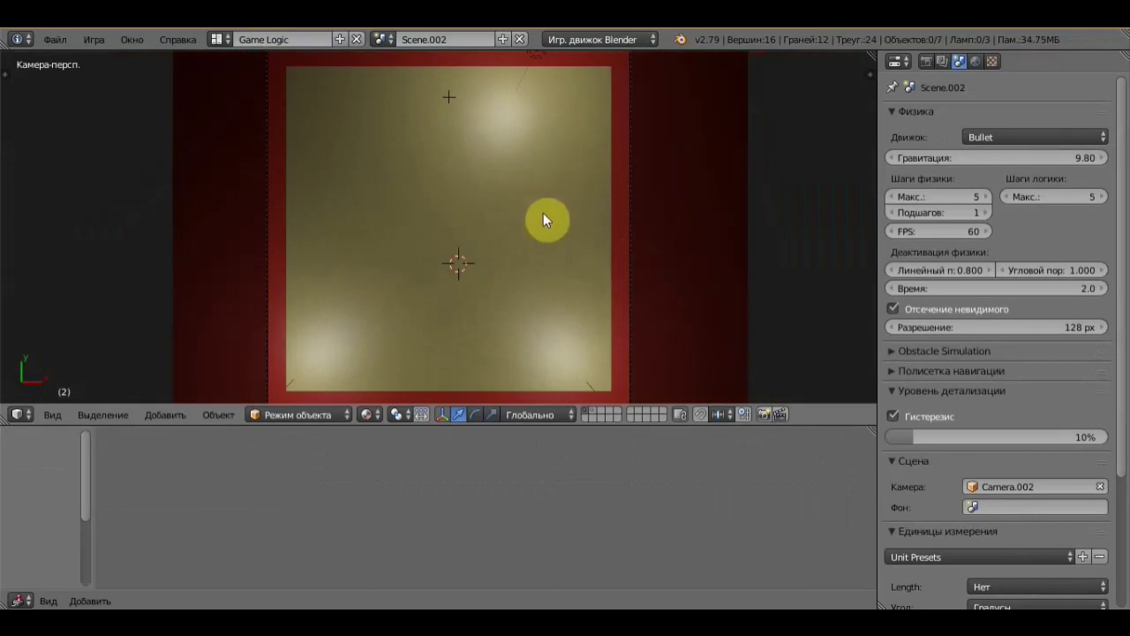
key("KP_0")
middle_click_drag(523, 189, 533, 91)
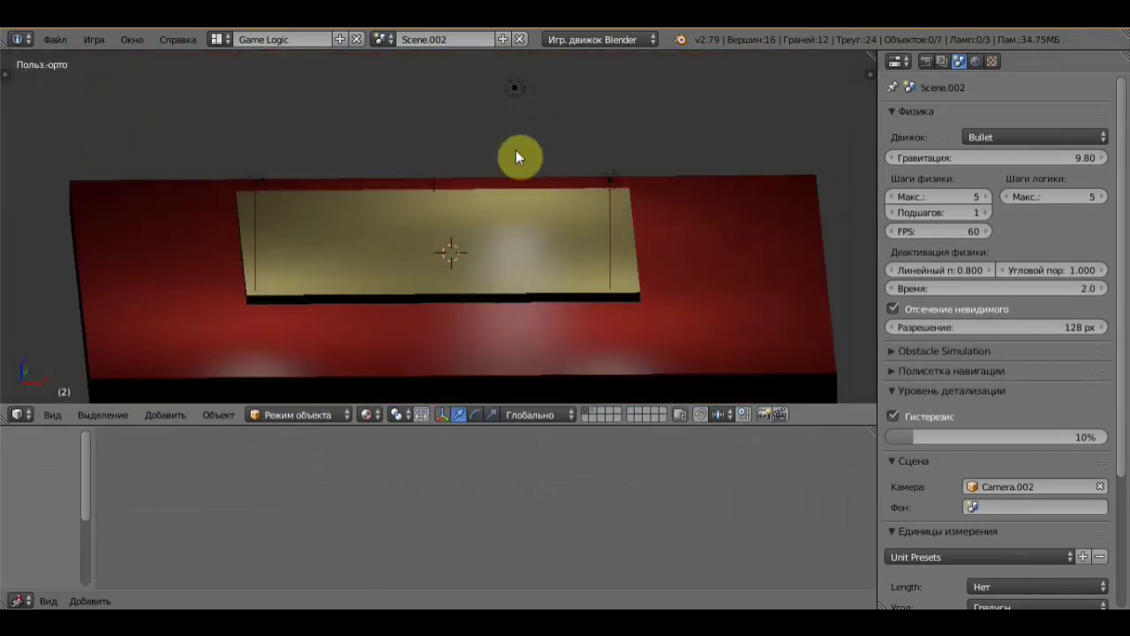
middle_click_drag(517, 156, 512, 136)
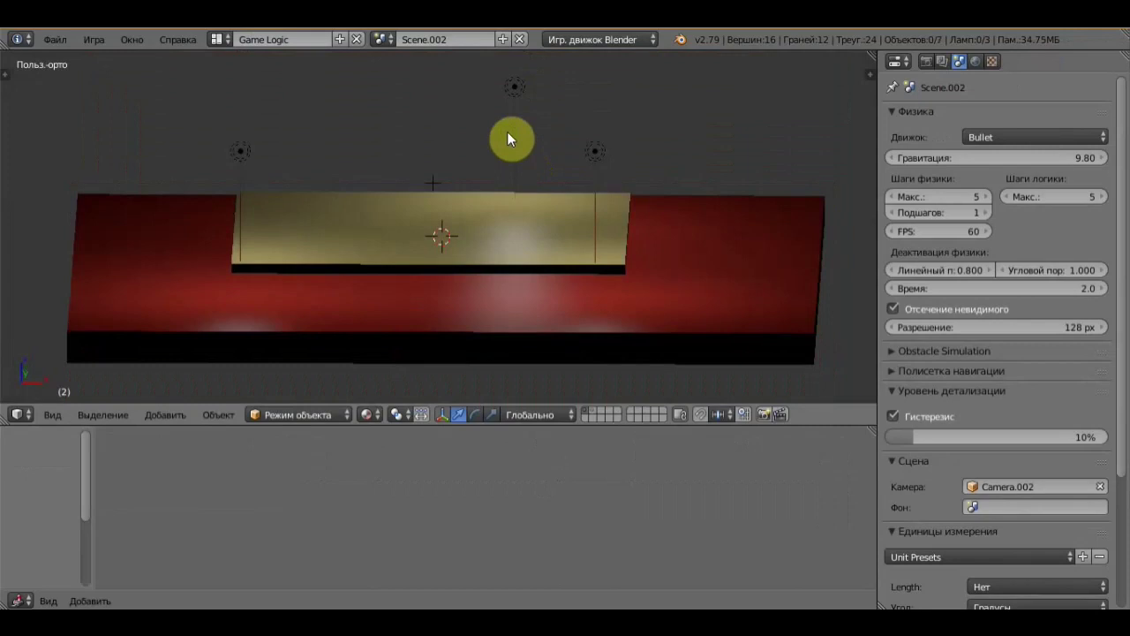
key("shift+a")
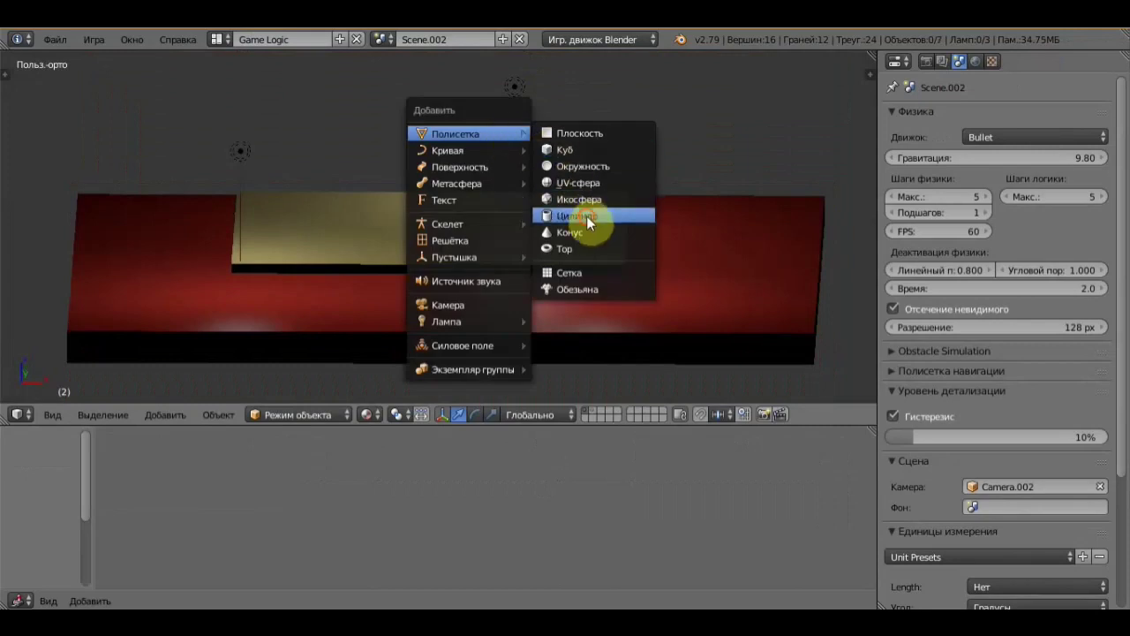
Step: Add a cylinder, raise it, and flatten it along Z in front view
left_click(582, 216)
left_click_drag(443, 176, 443, 137)
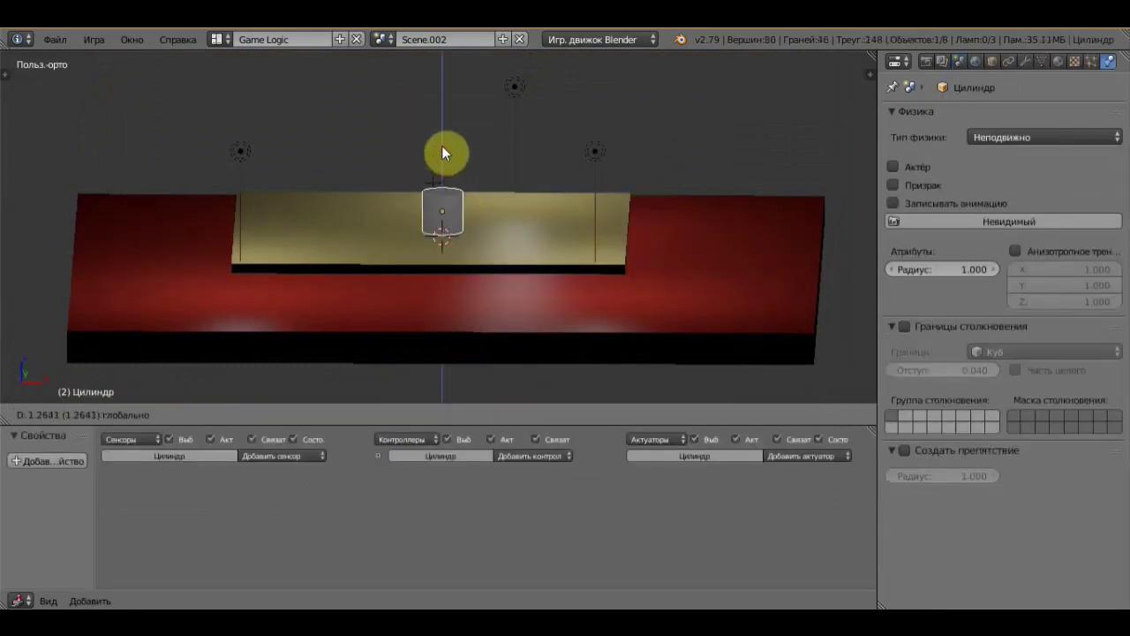
key("KP_1")
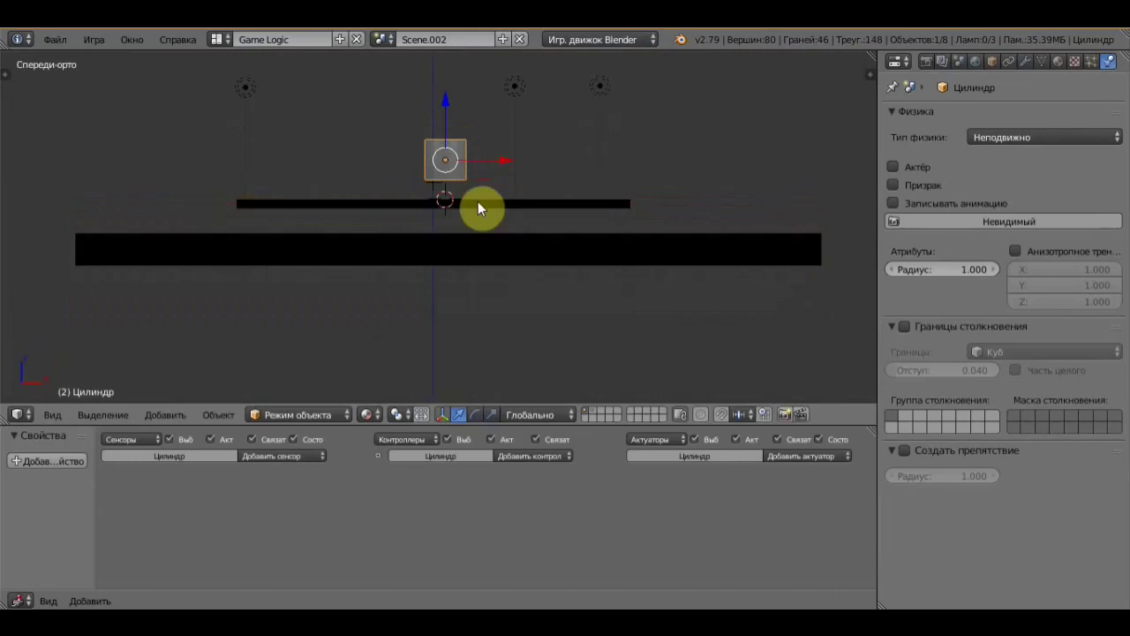
key("s")
key("z")
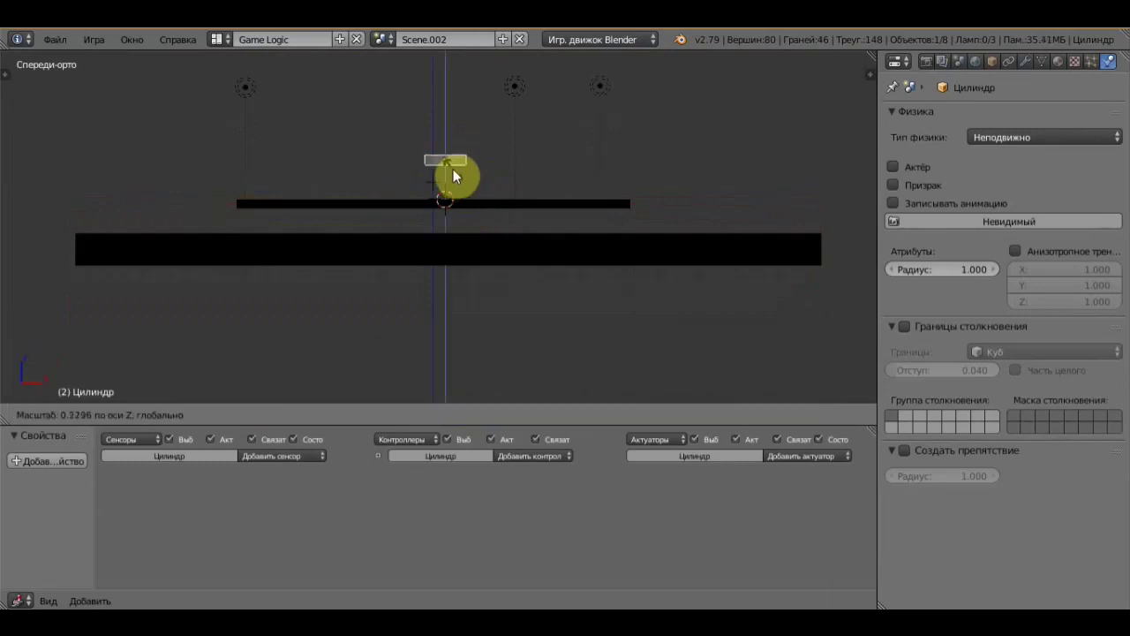
left_click(453, 175)
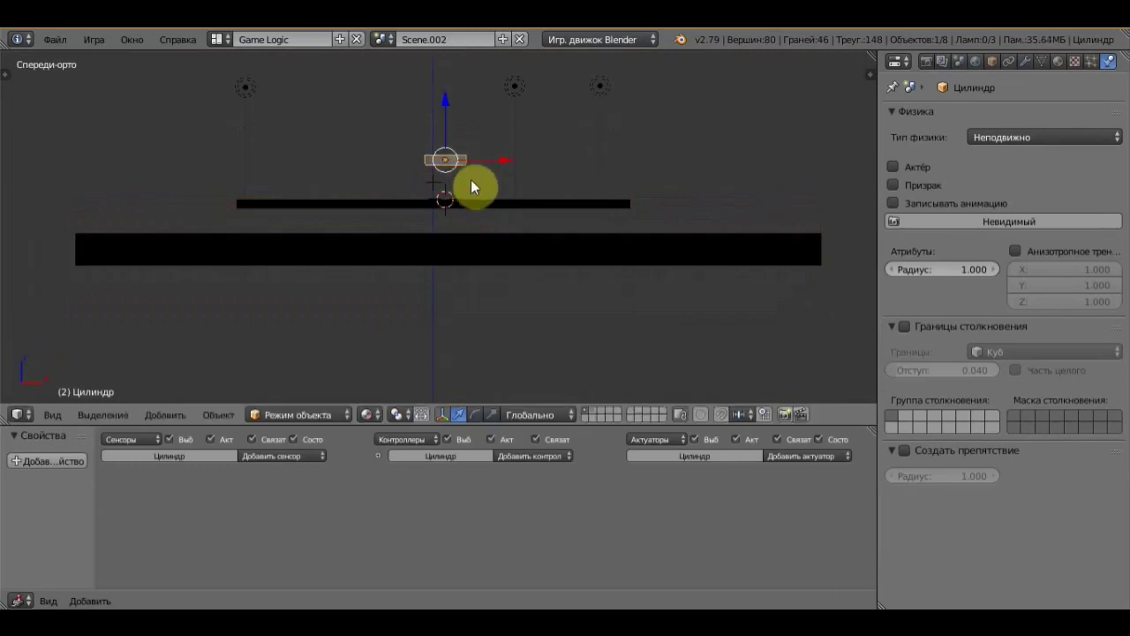
Step: Widen the flat cylinder along X into a disc and centre it in camera view
key("s")
key("x")
left_click(593, 190)
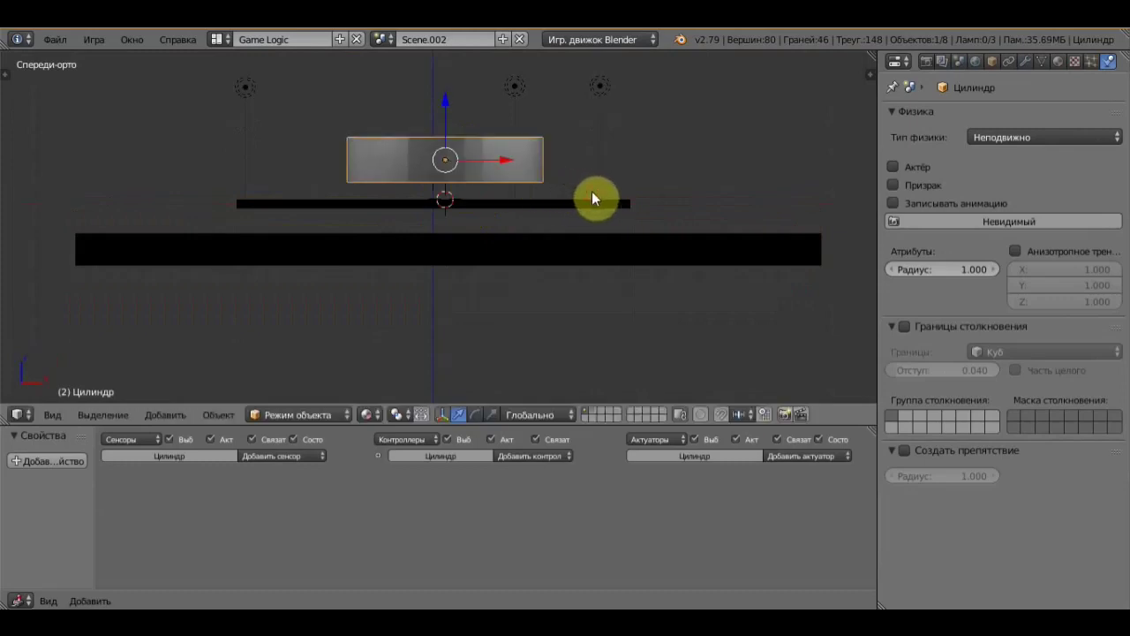
mouse_move(565, 212)
middle_mouse_down()
mouse_move(565, 295)
mouse_move(577, 218)
mouse_move(570, 279)
middle_mouse_up()
key("KP_0")
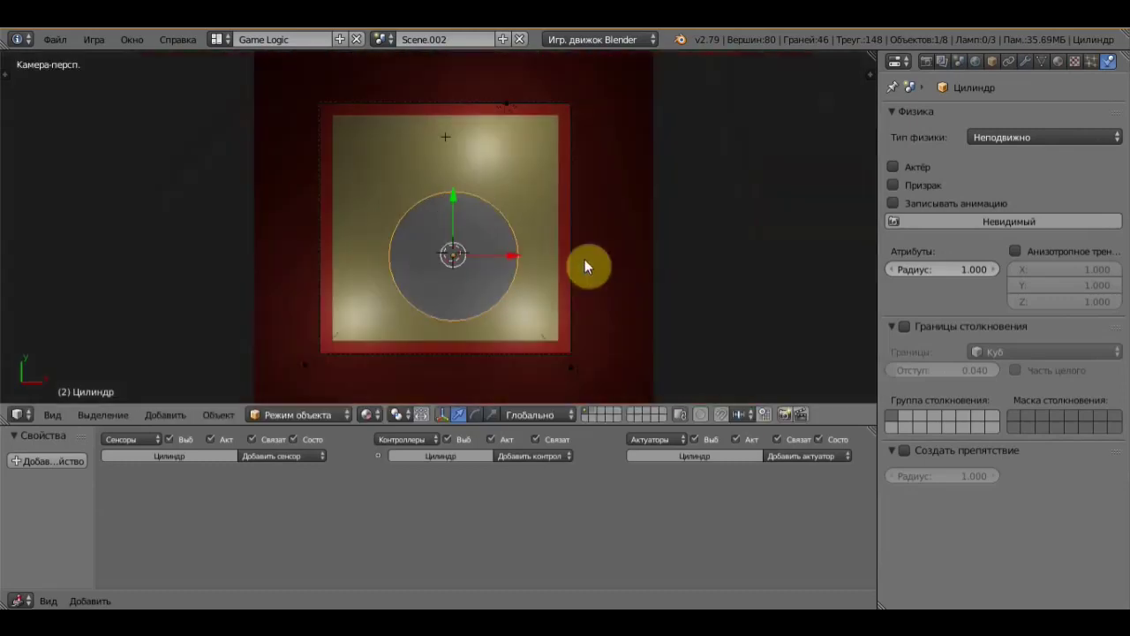
left_click_drag(511, 255, 502, 258)
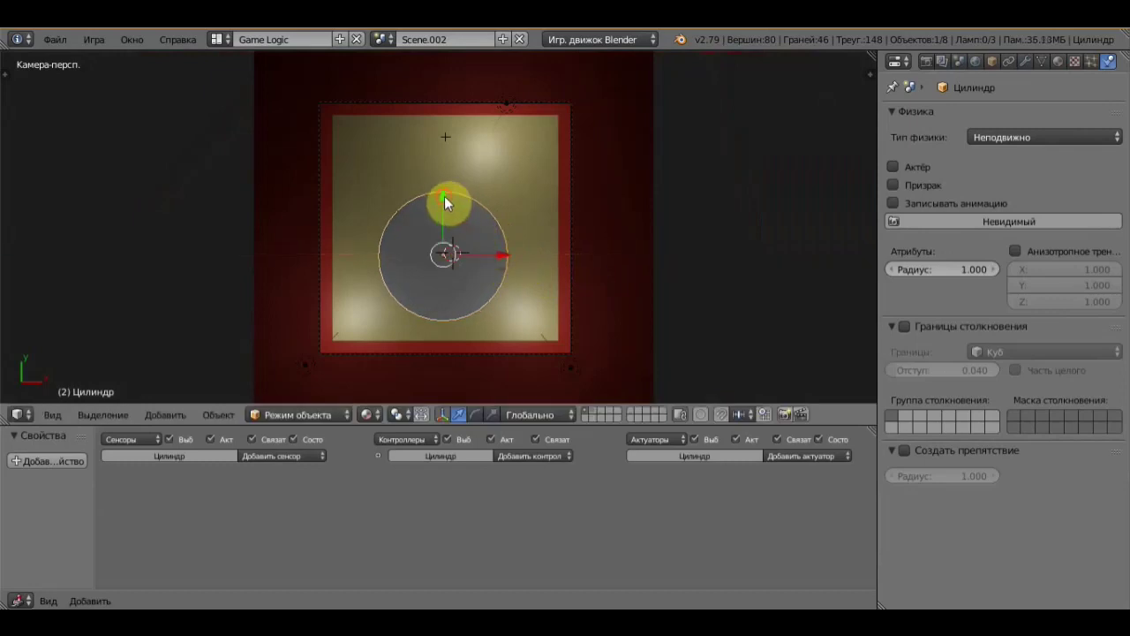
left_click_drag(444, 197, 444, 192)
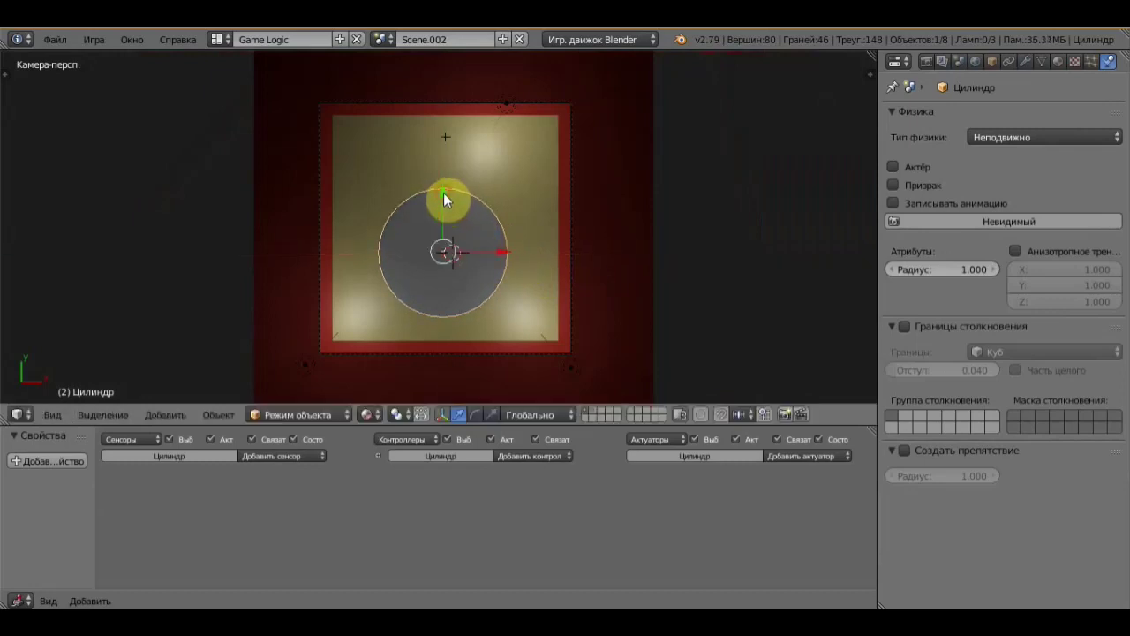
Step: Bring up the disc's material settings
left_click(1059, 64)
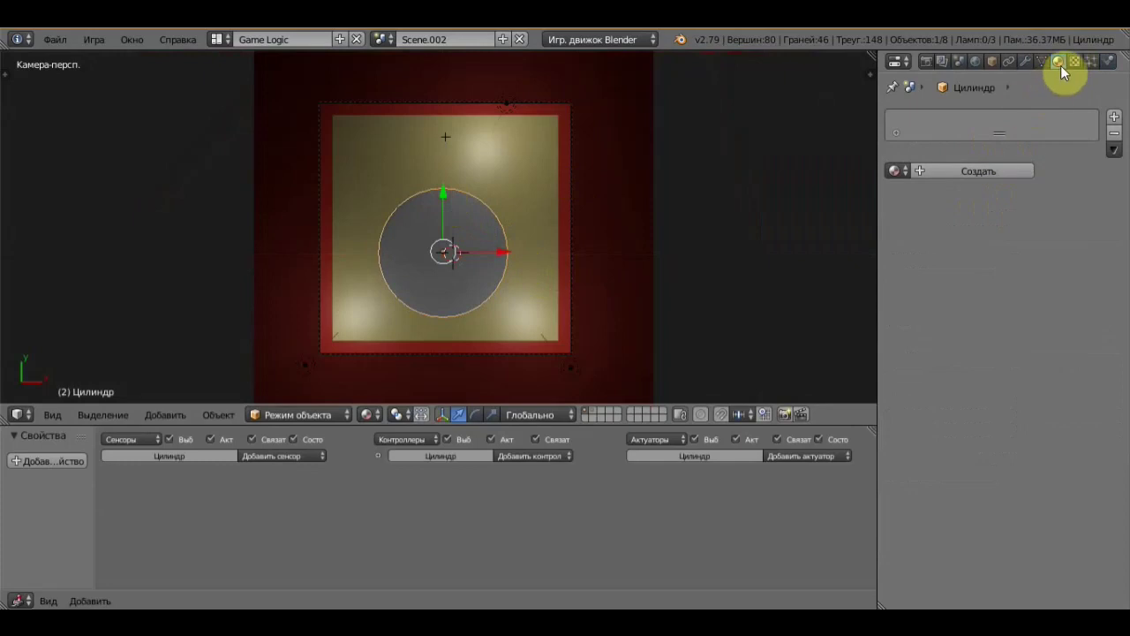
scroll(664, 239, "up", 1)
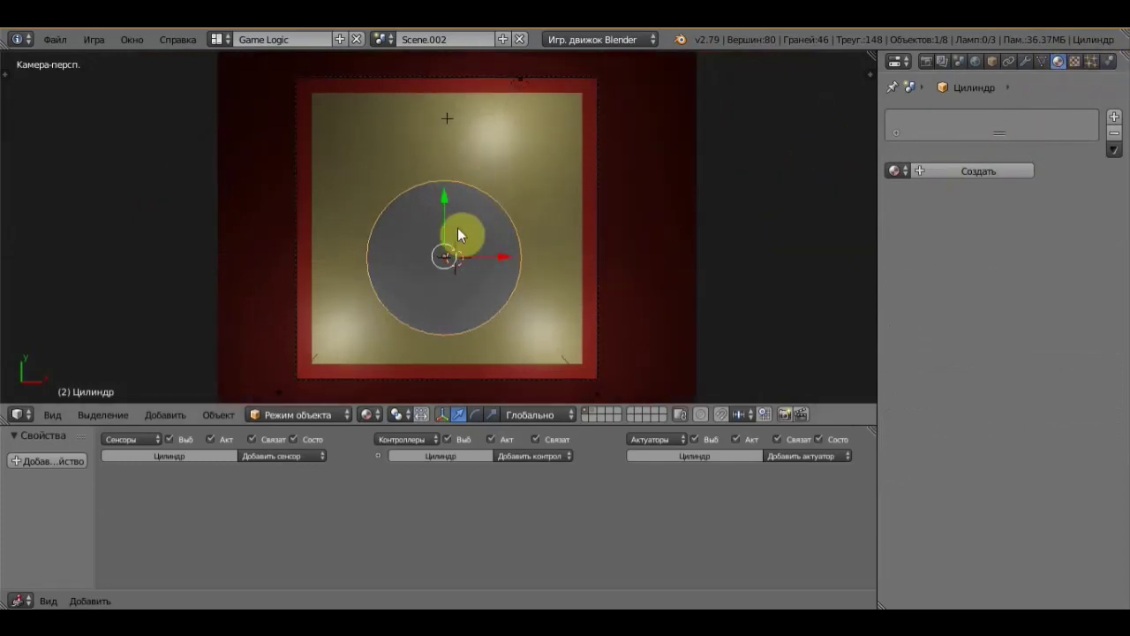
scroll(497, 230, "down", 1)
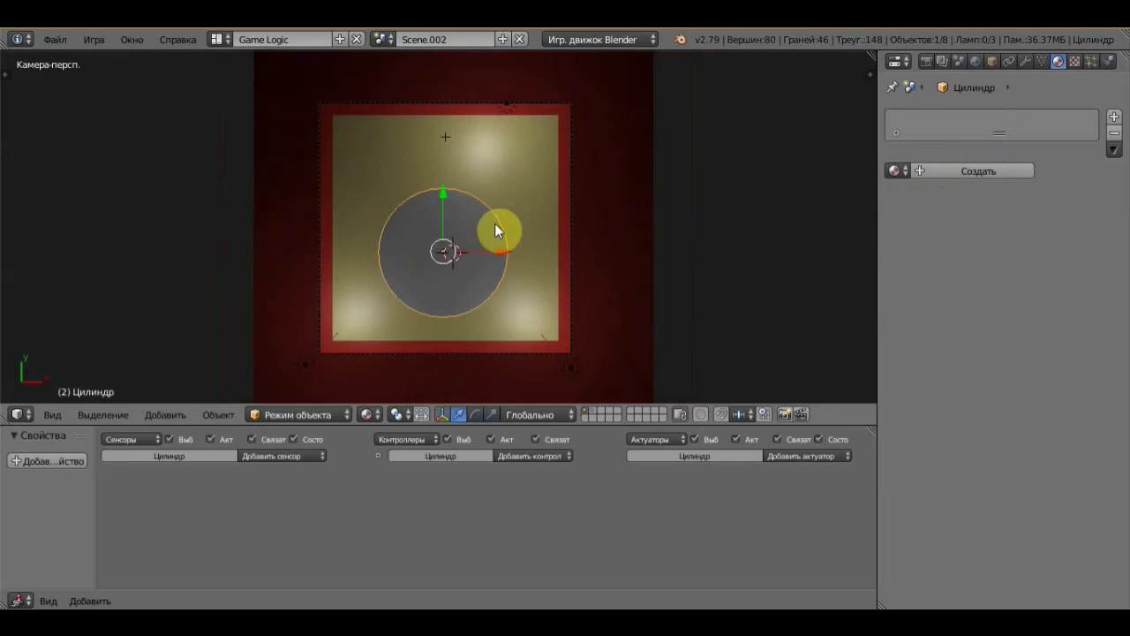
key("shift+a")
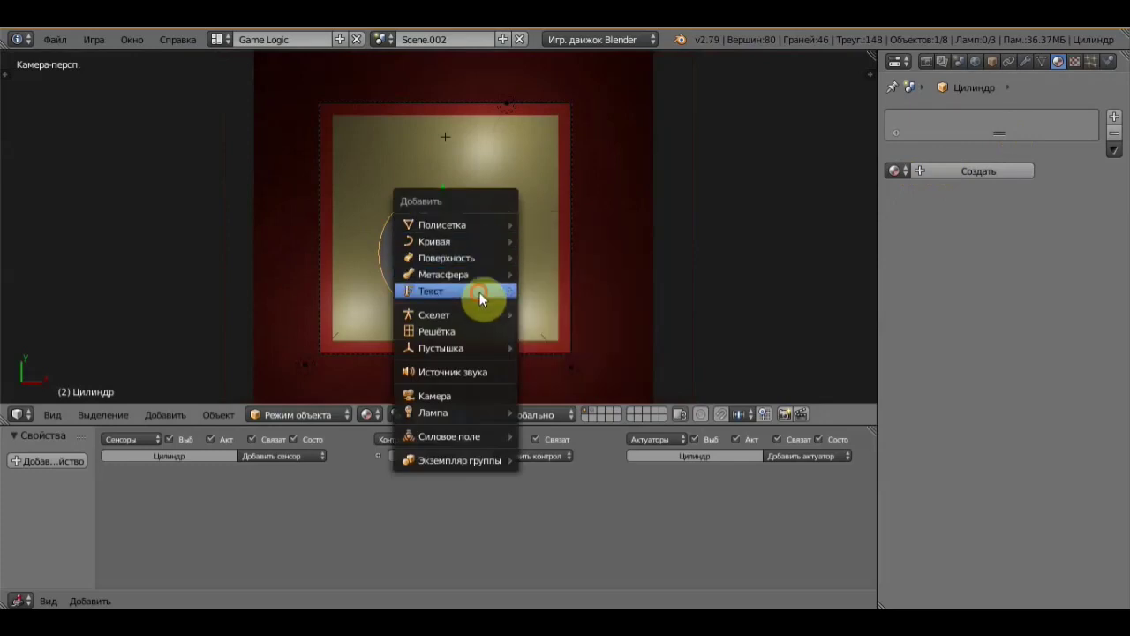
Step: Add a text object, raise it above the disc and scale it up
left_click(479, 293)
mouse_move(515, 237)
middle_mouse_down()
mouse_move(501, 122)
mouse_move(494, 424)
mouse_move(522, 344)
mouse_move(570, 348)
mouse_move(550, 351)
mouse_move(483, 222)
middle_mouse_up()
key("g")
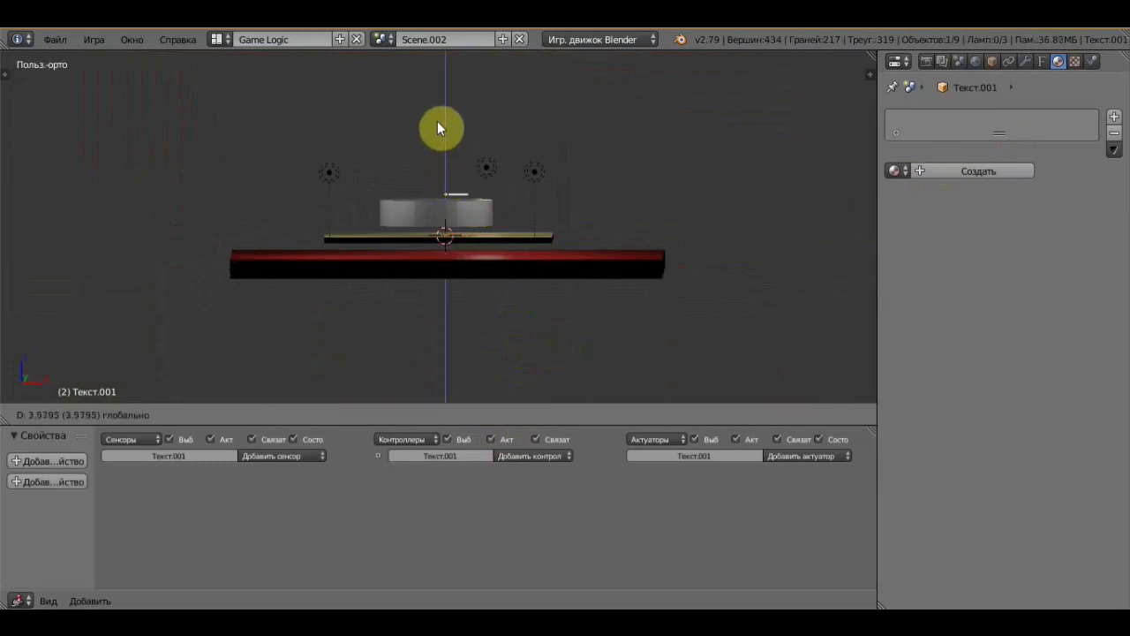
left_click(435, 119)
key("s")
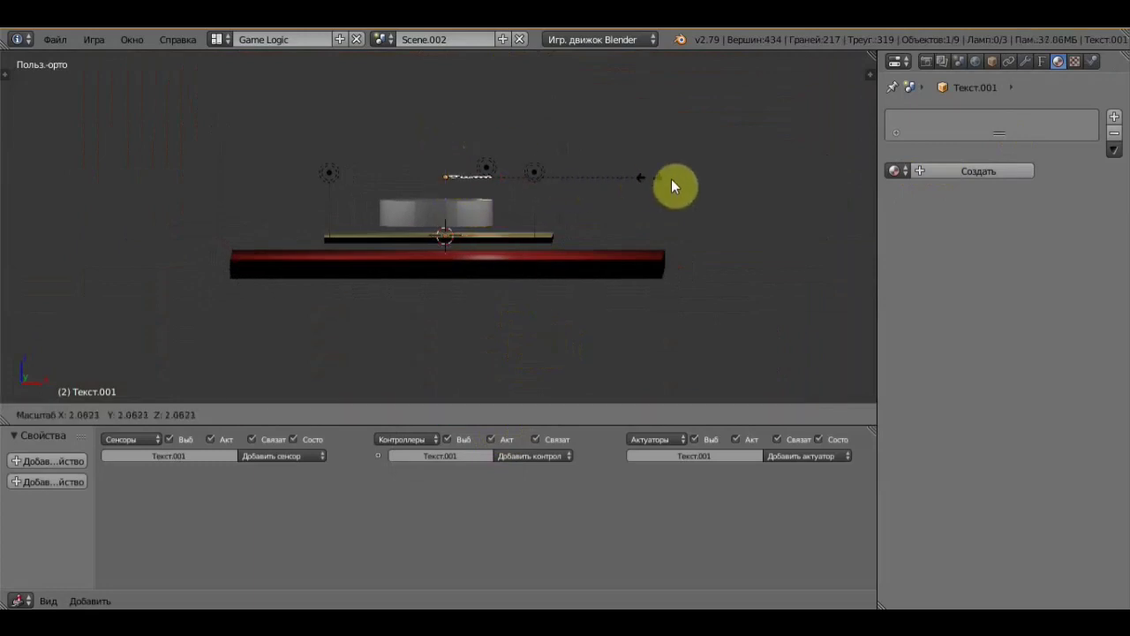
left_click(681, 180)
Step: Enlarge the text to about 1.25 scale and enter Edit Mode from a top-down view
mouse_move(692, 181)
middle_mouse_down()
mouse_move(674, 337)
mouse_move(640, 307)
middle_mouse_up()
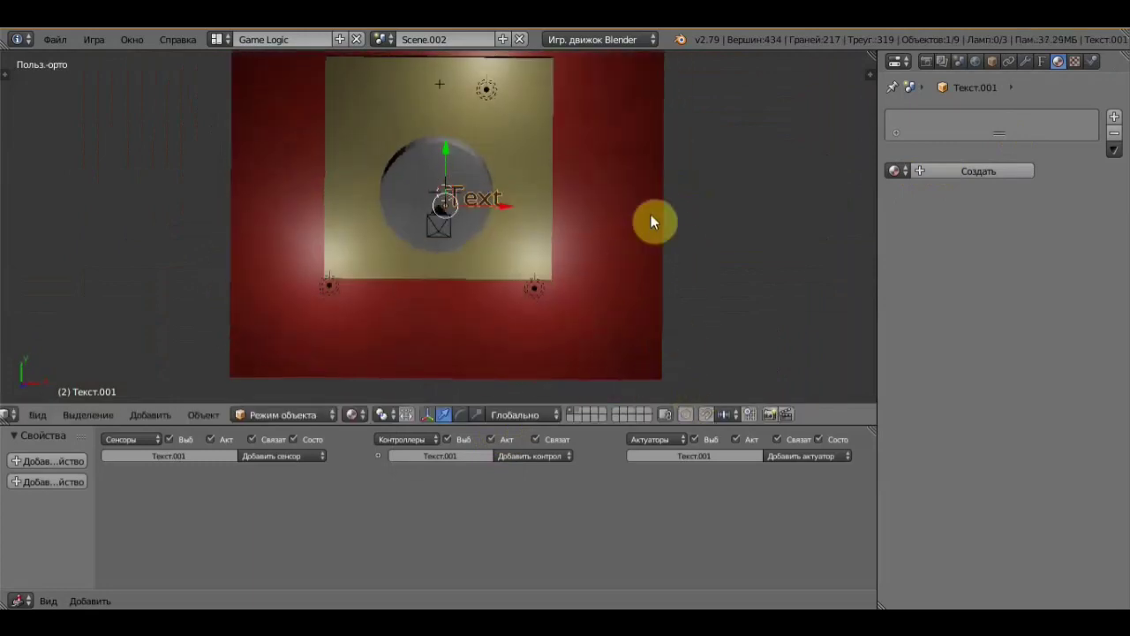
middle_click_drag(651, 215, 662, 184)
key("s")
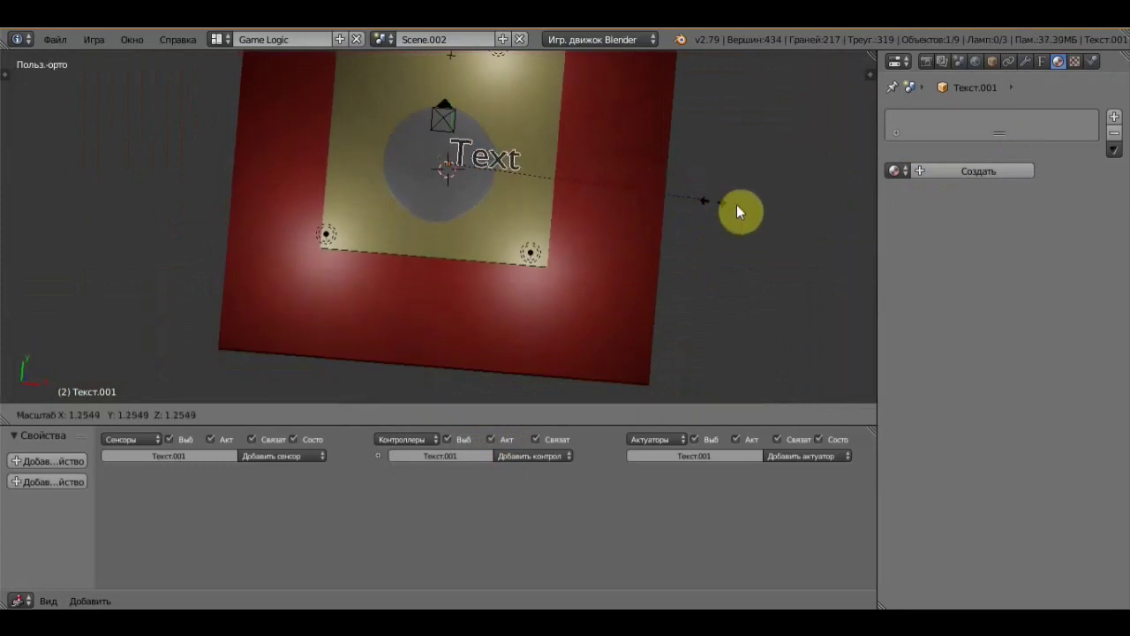
left_click(814, 225)
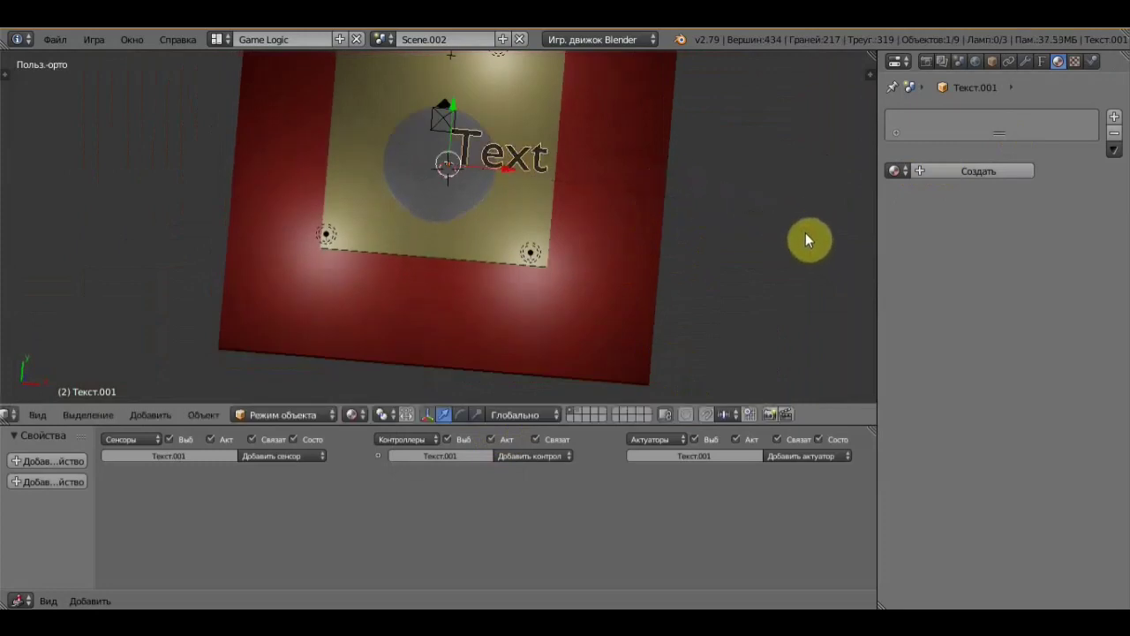
mouse_move(805, 232)
middle_mouse_down()
mouse_move(740, 286)
mouse_move(763, 296)
mouse_move(743, 297)
middle_mouse_up()
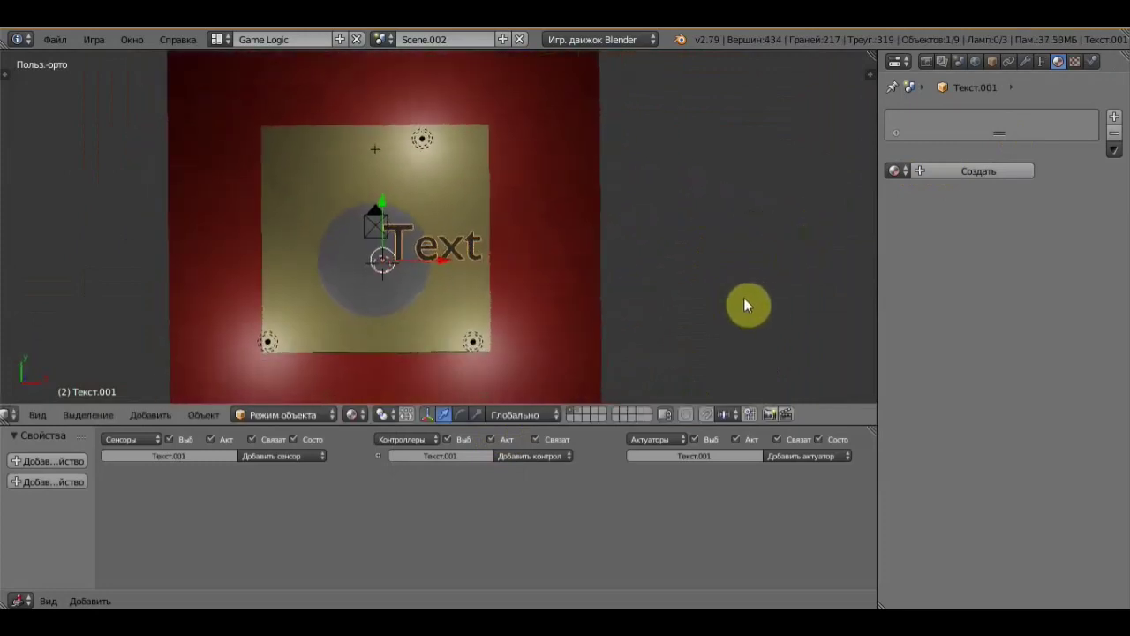
middle_click_drag(682, 277, 741, 254, "shift")
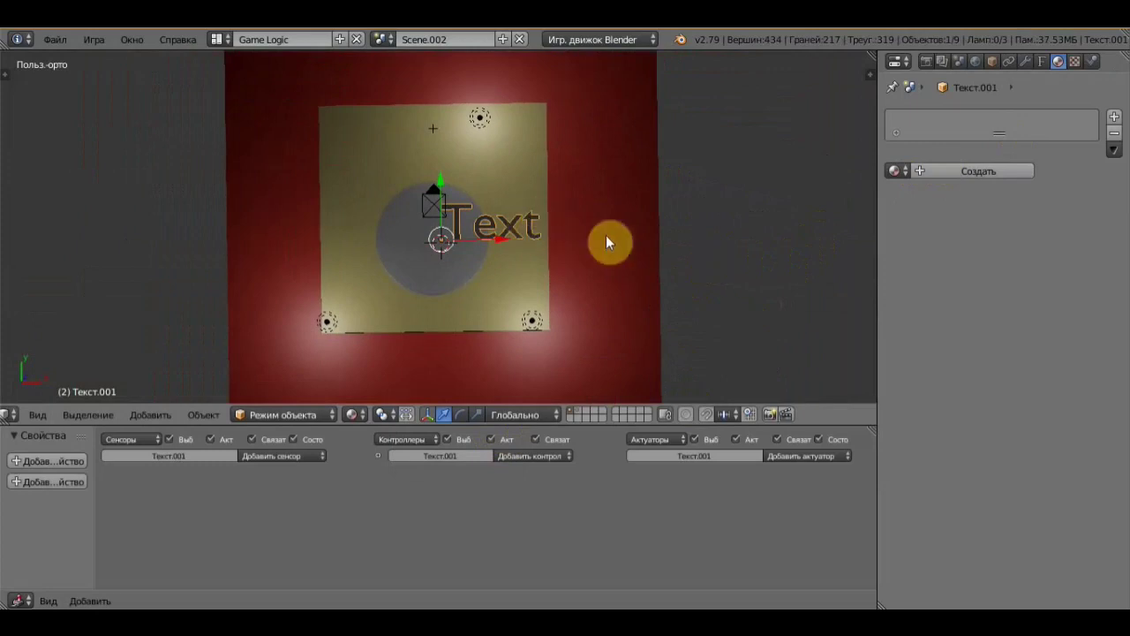
key("Tab")
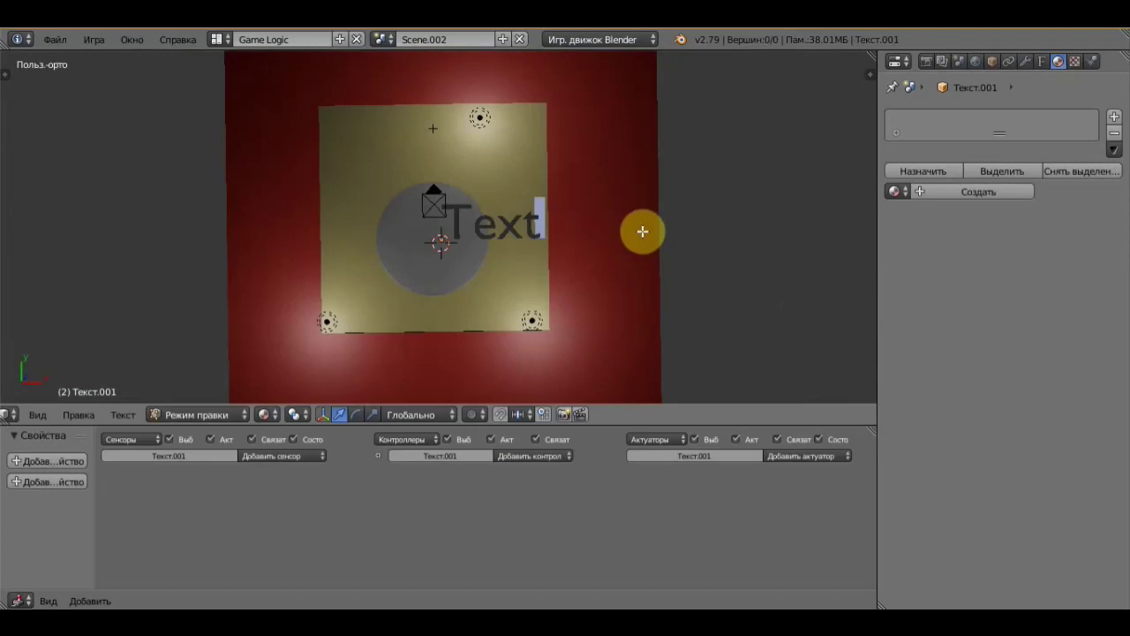
Step: Replace the placeholder word Text with START
key("BackSpace")
key("BackSpace")
key("BackSpace")
key("BackSpace")
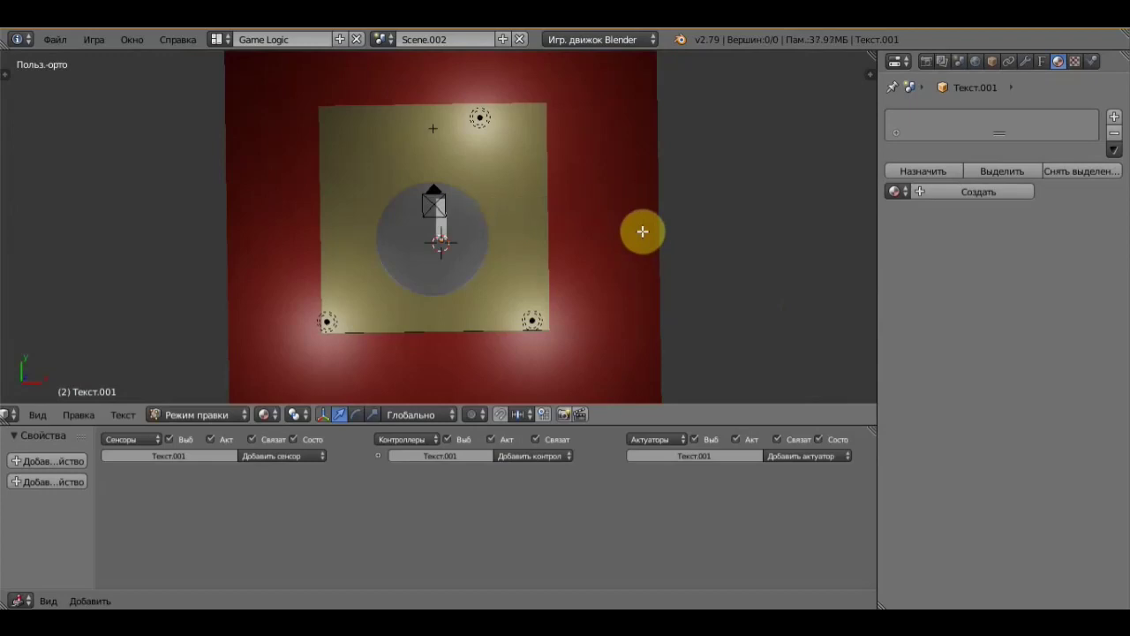
type("ST")
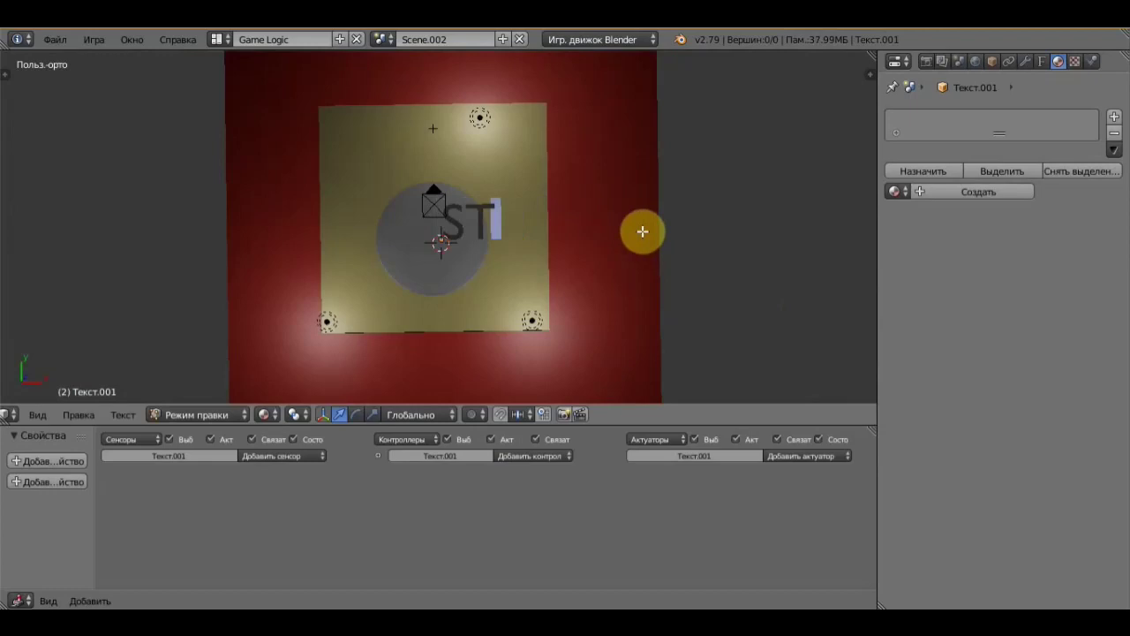
type("ART")
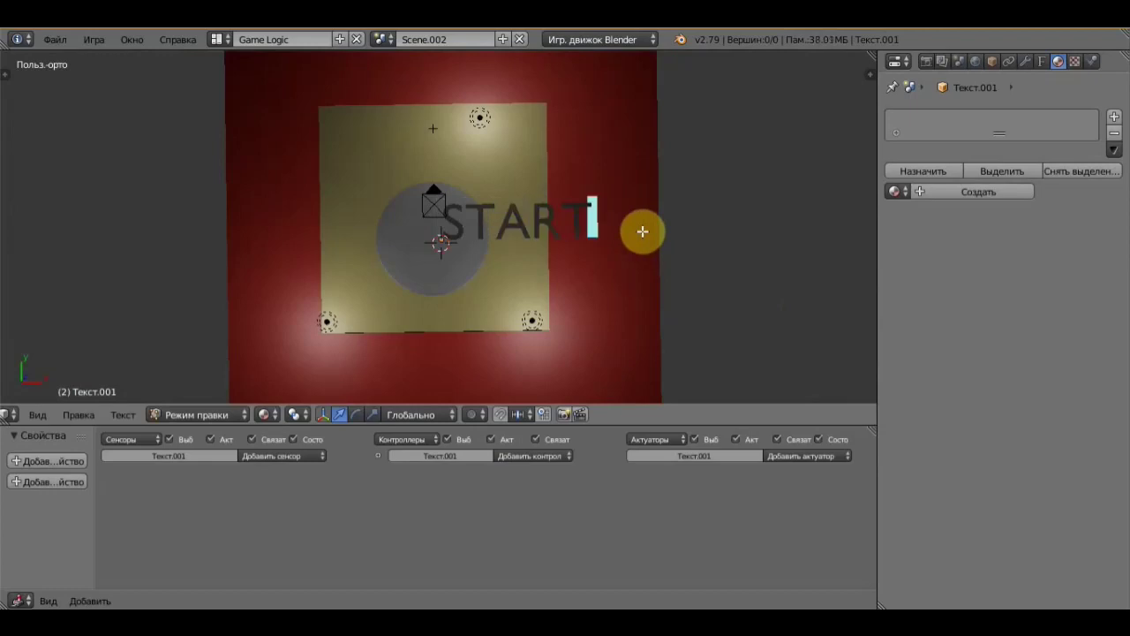
key("Tab")
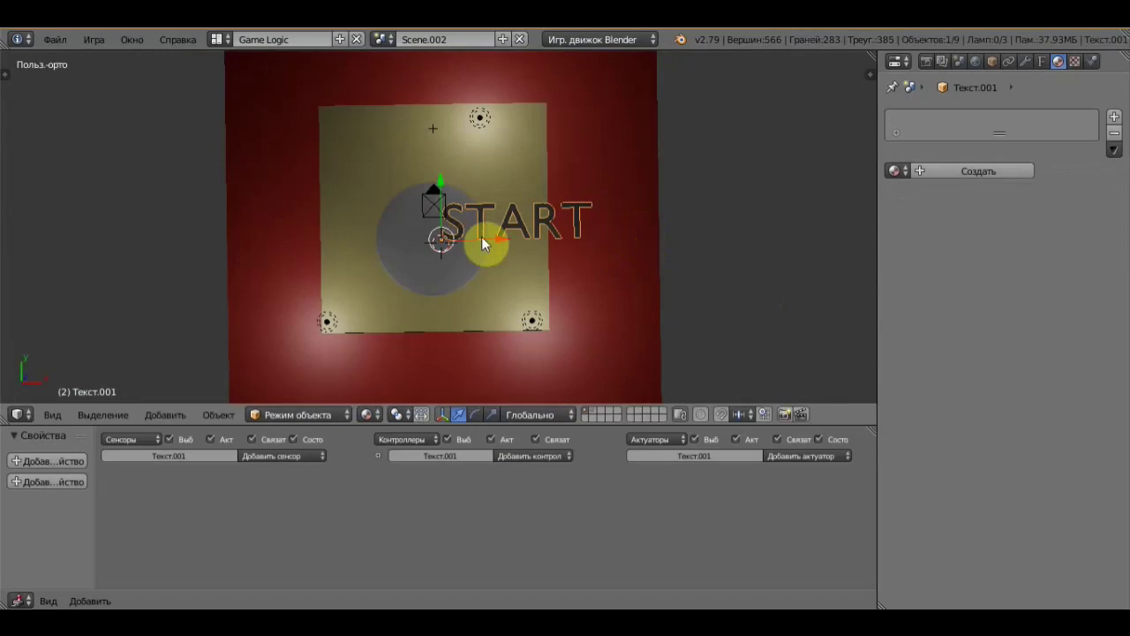
Step: Move START left, shrink it, and adjust its X and Y position over the disc
left_click_drag(495, 239, 419, 258)
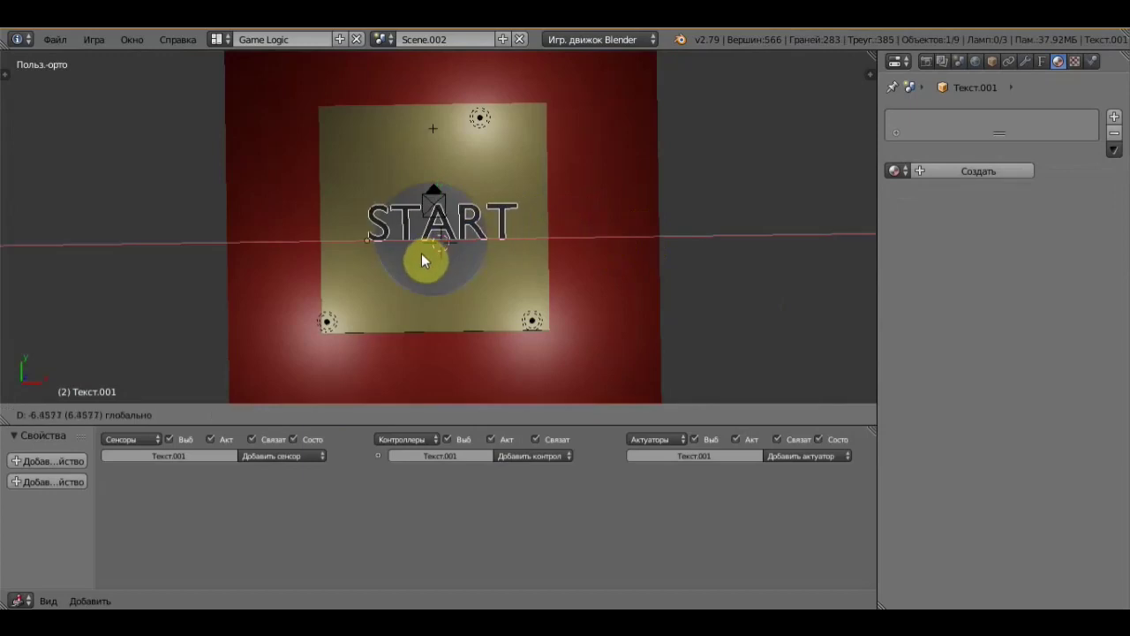
key("s")
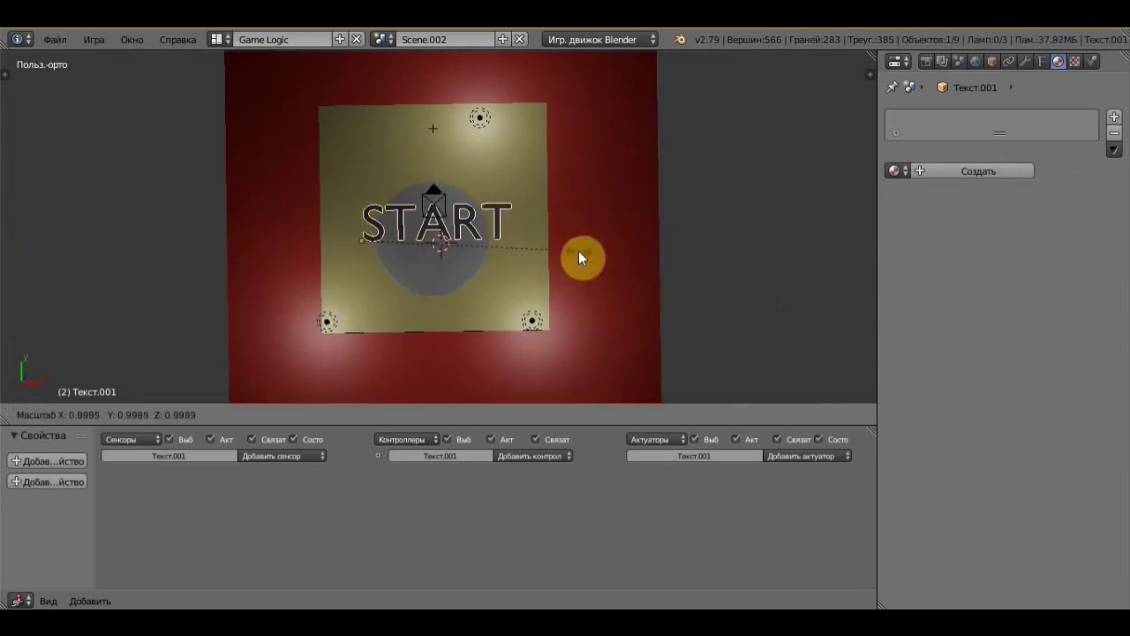
left_click(521, 247)
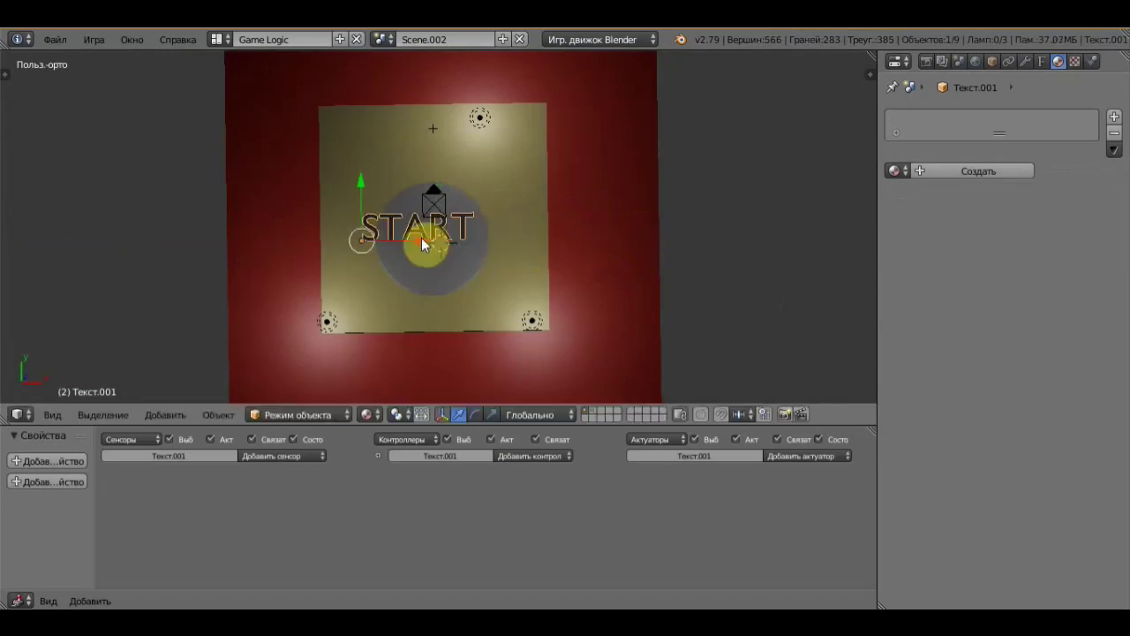
key("g")
key("x")
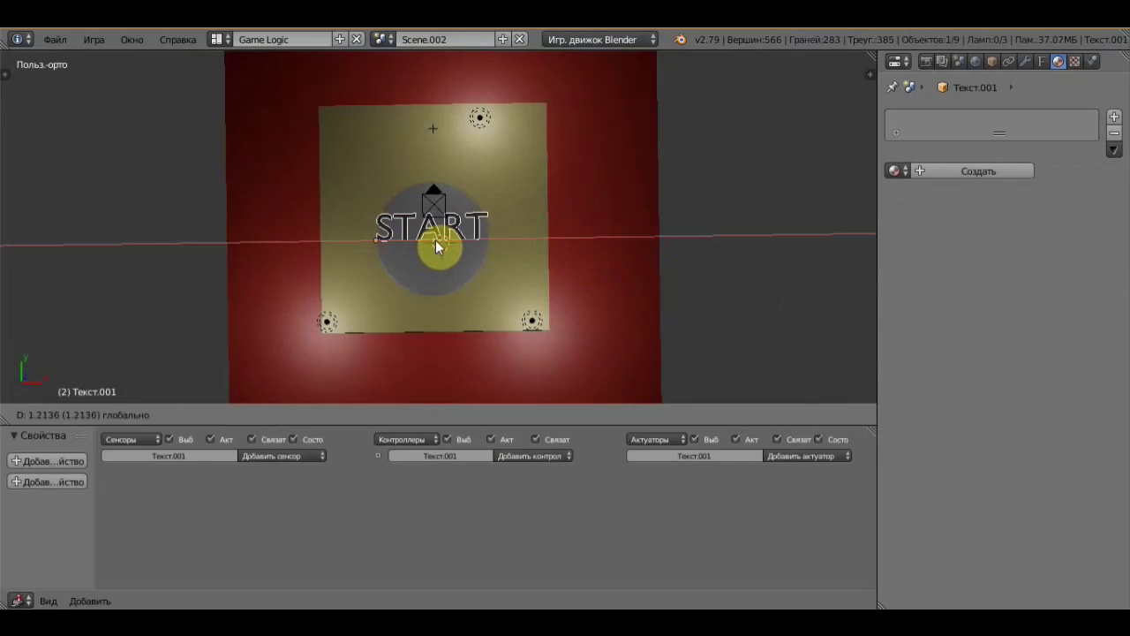
left_click(436, 240)
key("g")
key("y")
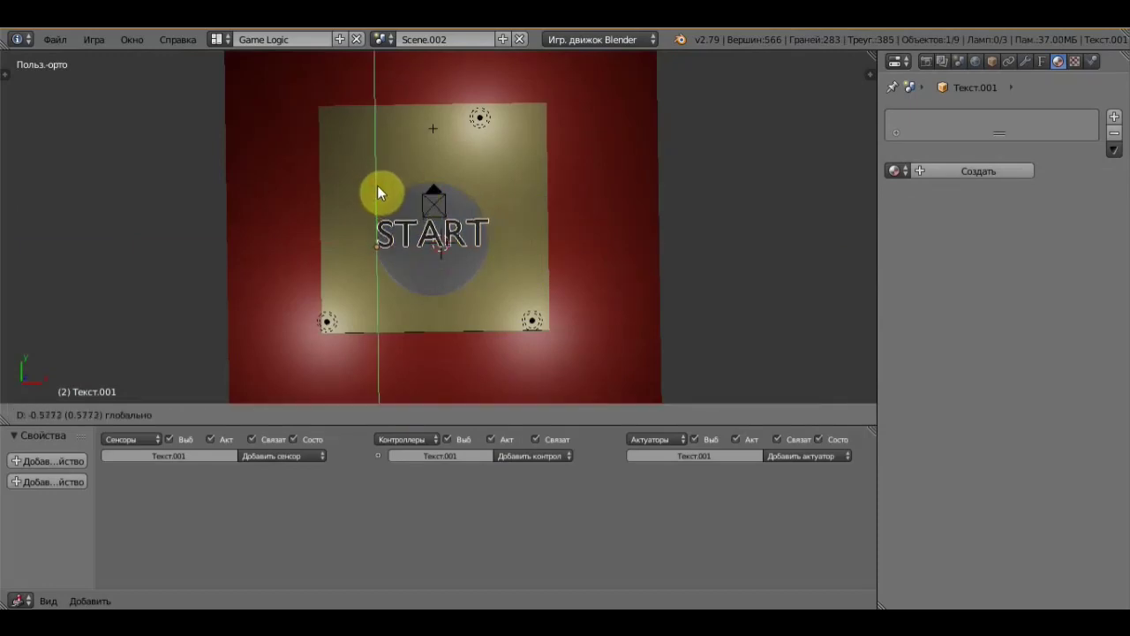
left_click(439, 227)
Step: Shrink START to about 0.94 scale and shift it slightly right along X
key("s")
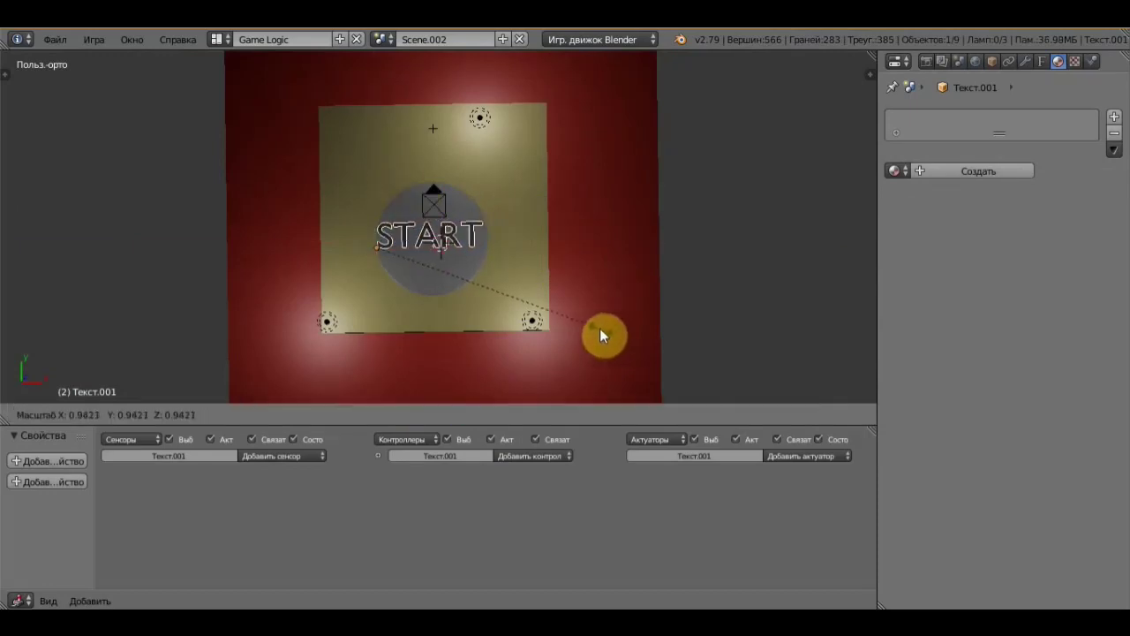
left_click(548, 287)
key("g")
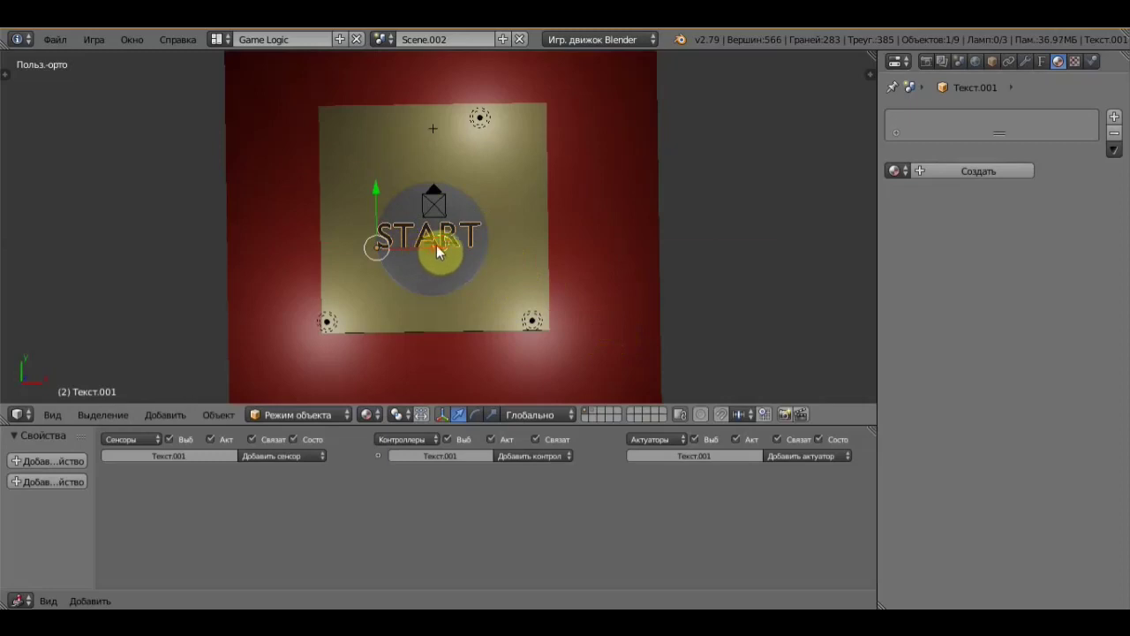
key("x")
left_click(433, 245)
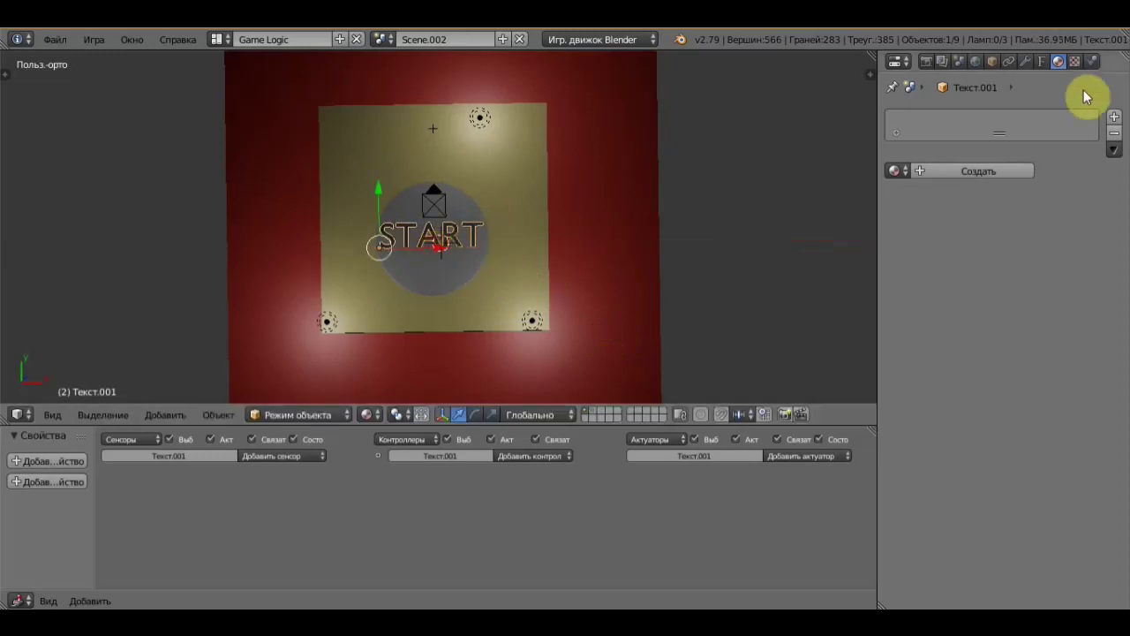
Step: In the Text data tab, set the START text box to width 0.900 and height 3.300
left_click(1043, 62)
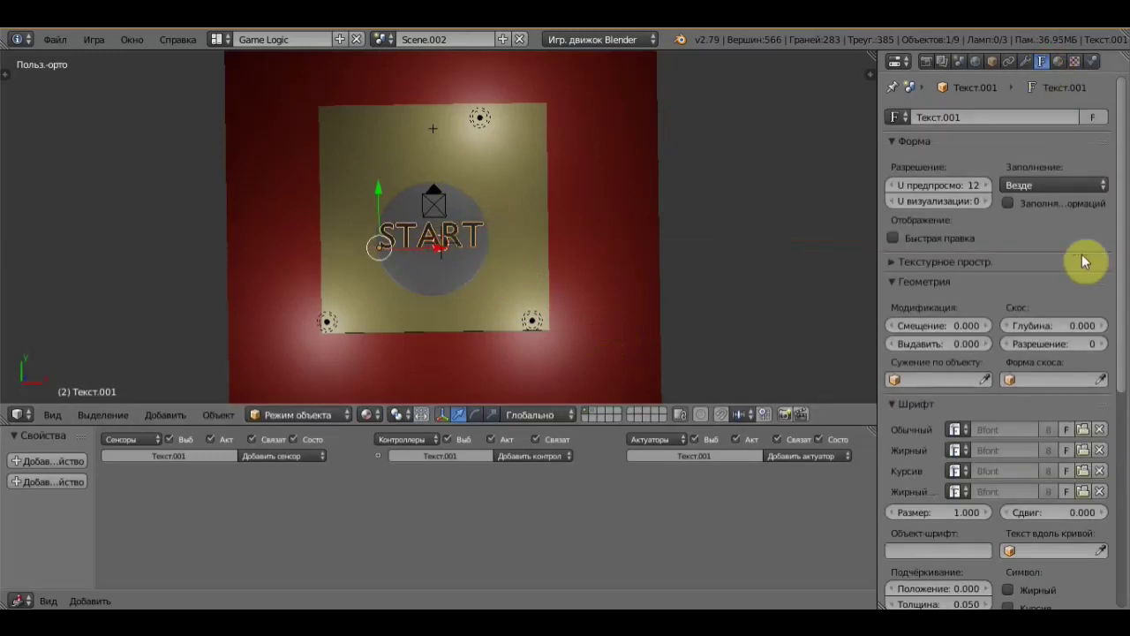
scroll(1004, 446, "down", 6)
scroll(980, 442, "down", 4)
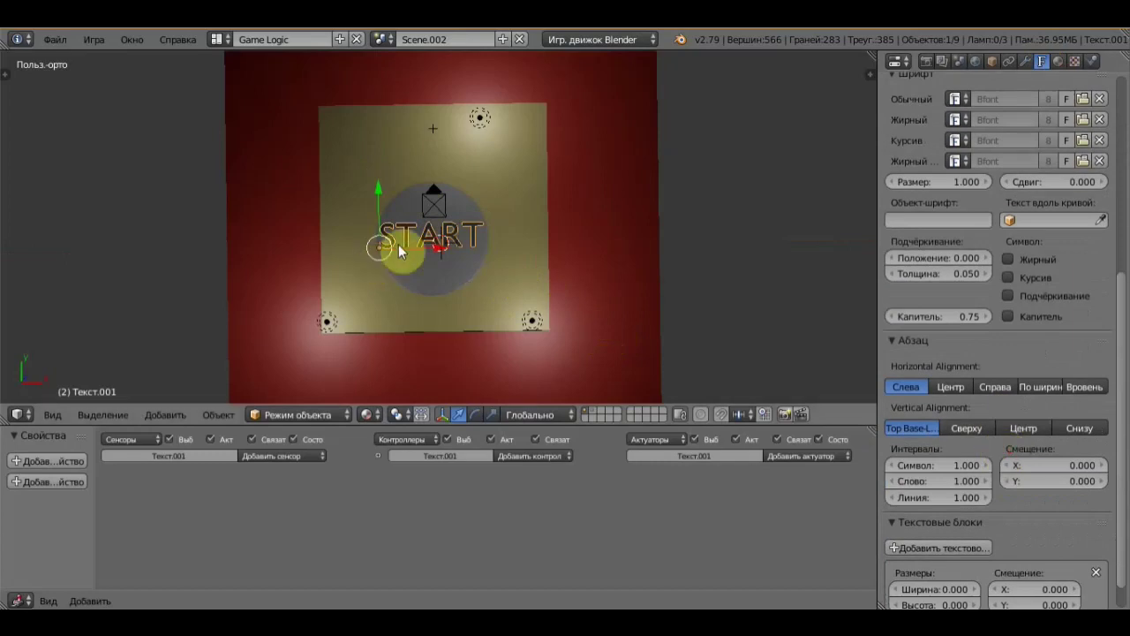
scroll(953, 393, "down", 1)
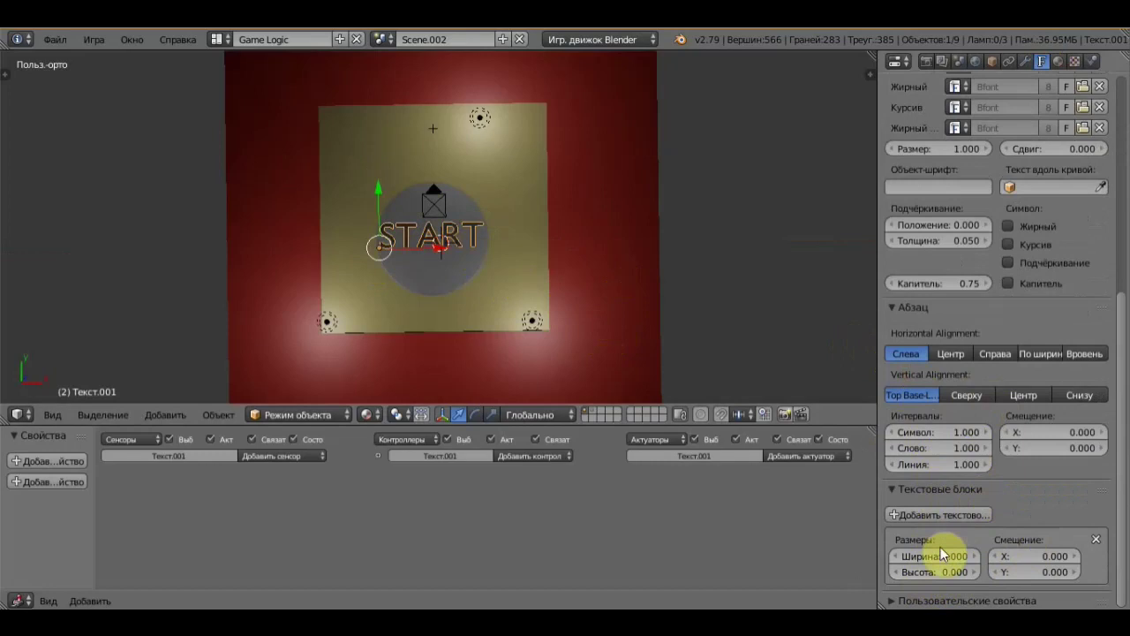
mouse_move(938, 557)
left_mouse_down()
mouse_move(919, 556)
mouse_move(932, 572)
left_mouse_up()
Step: Orbit down to the cylinder and back to a near-front view of START
scroll(485, 276, "up", 5)
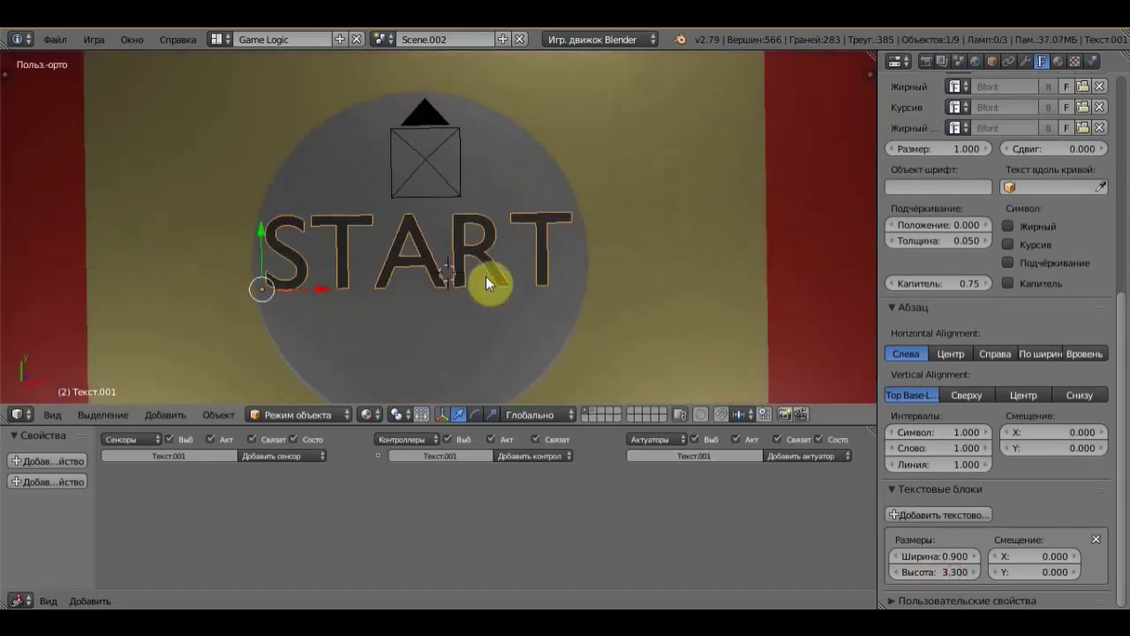
middle_click_drag(488, 276, 482, 139)
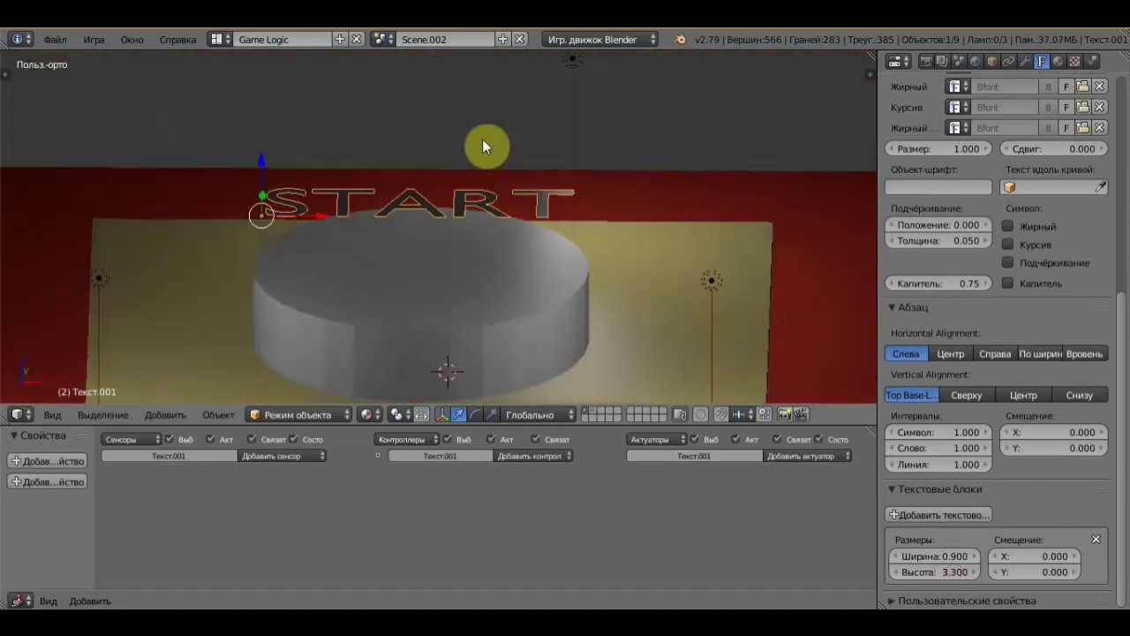
scroll(507, 177, "up", 1)
mouse_move(507, 177)
middle_mouse_down()
mouse_move(492, 148)
mouse_move(539, 185)
middle_mouse_up()
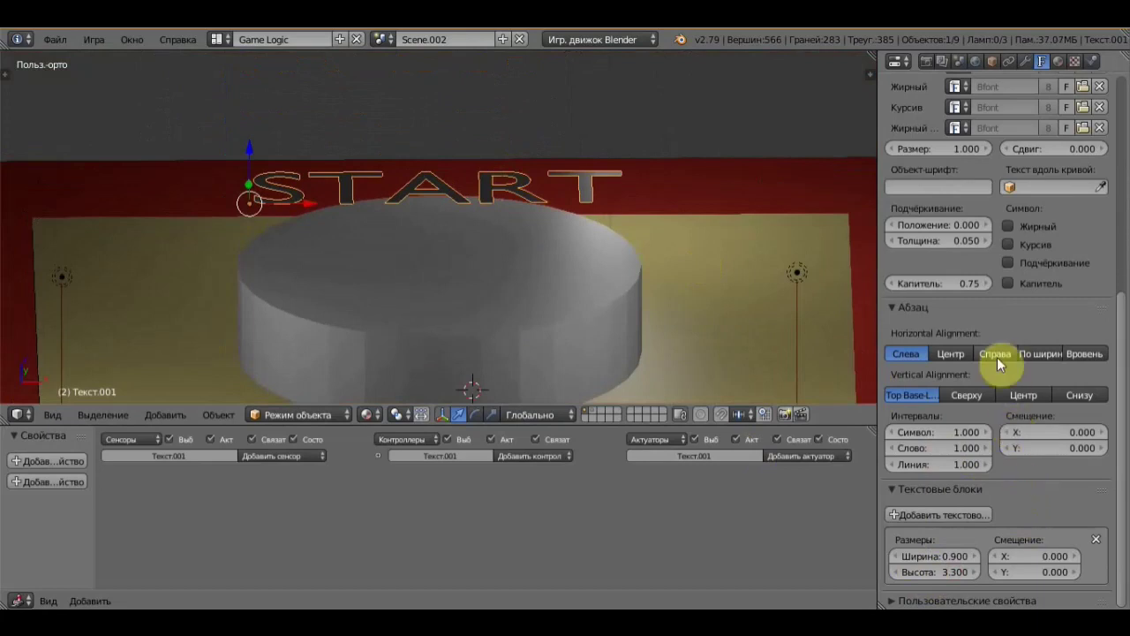
scroll(995, 350, "up", 2)
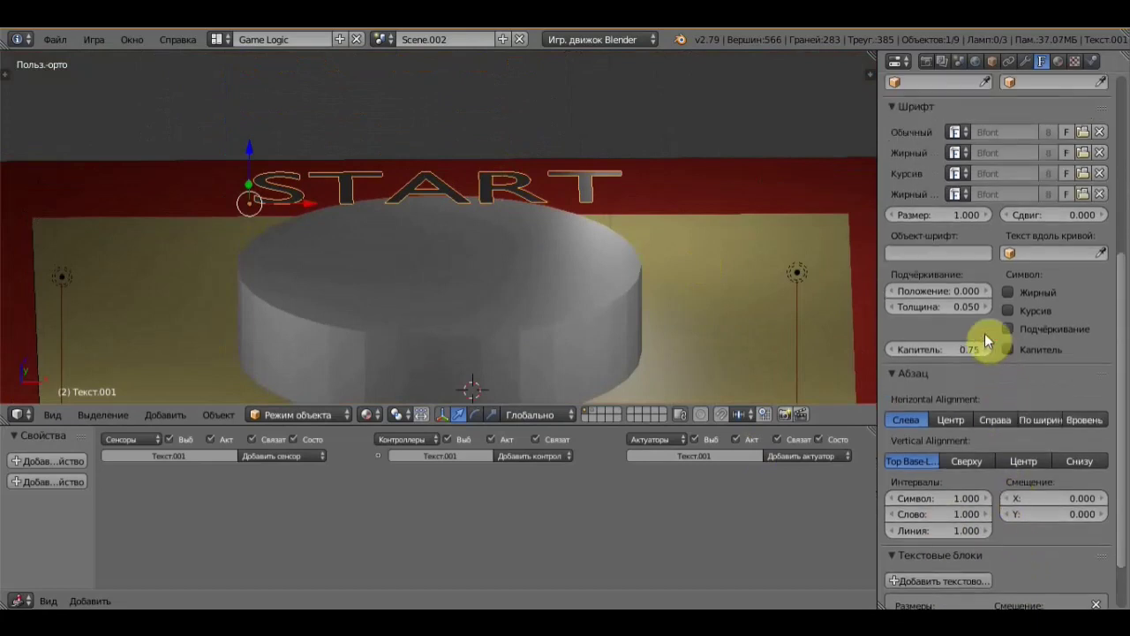
Step: Raise Paragraph Line spacing from 1.000 to 3.700, then collapse and reopen Text Boxes
left_click(1008, 294)
scroll(1001, 305, "down", 2)
scroll(998, 315, "up", 1)
scroll(995, 312, "up", 3)
scroll(999, 317, "down", 4)
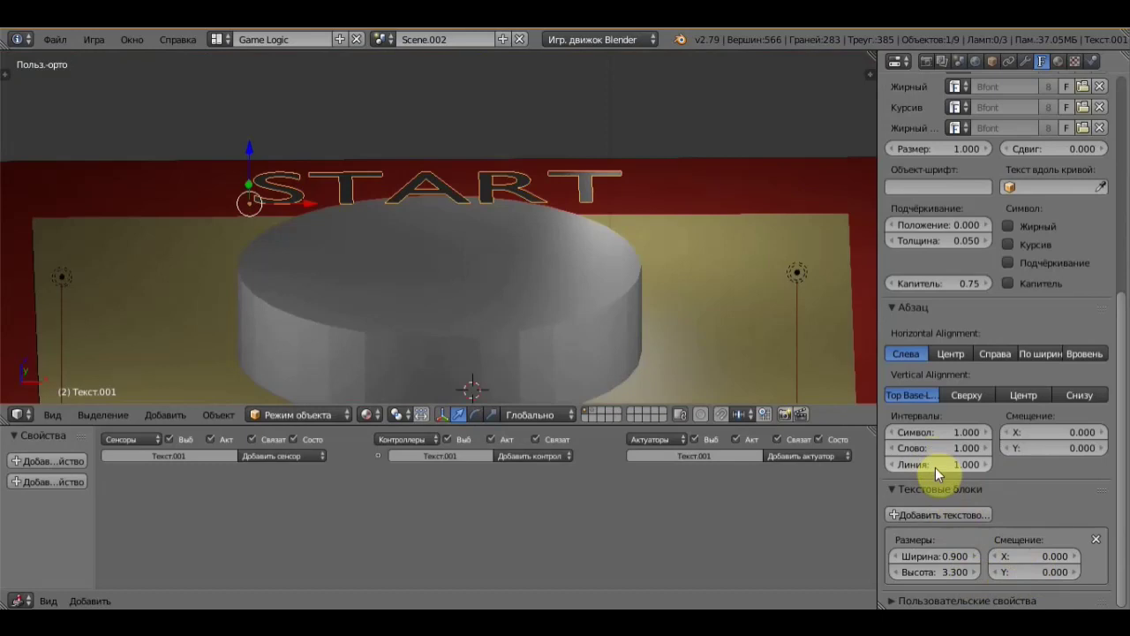
mouse_move(935, 467)
left_mouse_down()
mouse_move(958, 467)
mouse_move(933, 485)
left_mouse_up()
type("3.700")
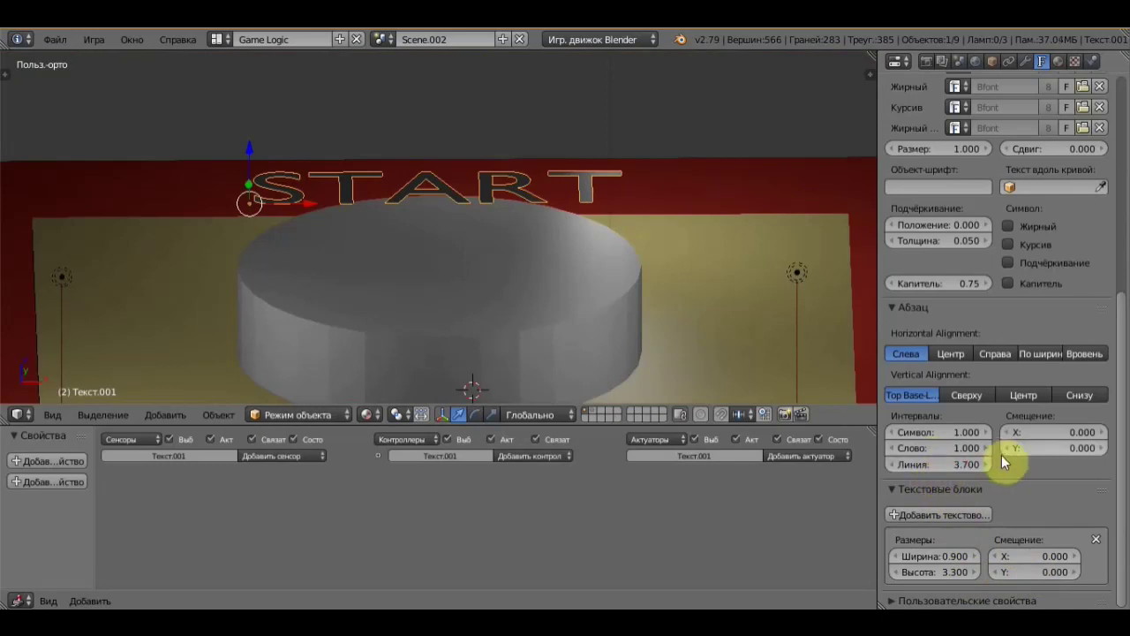
left_click(896, 487)
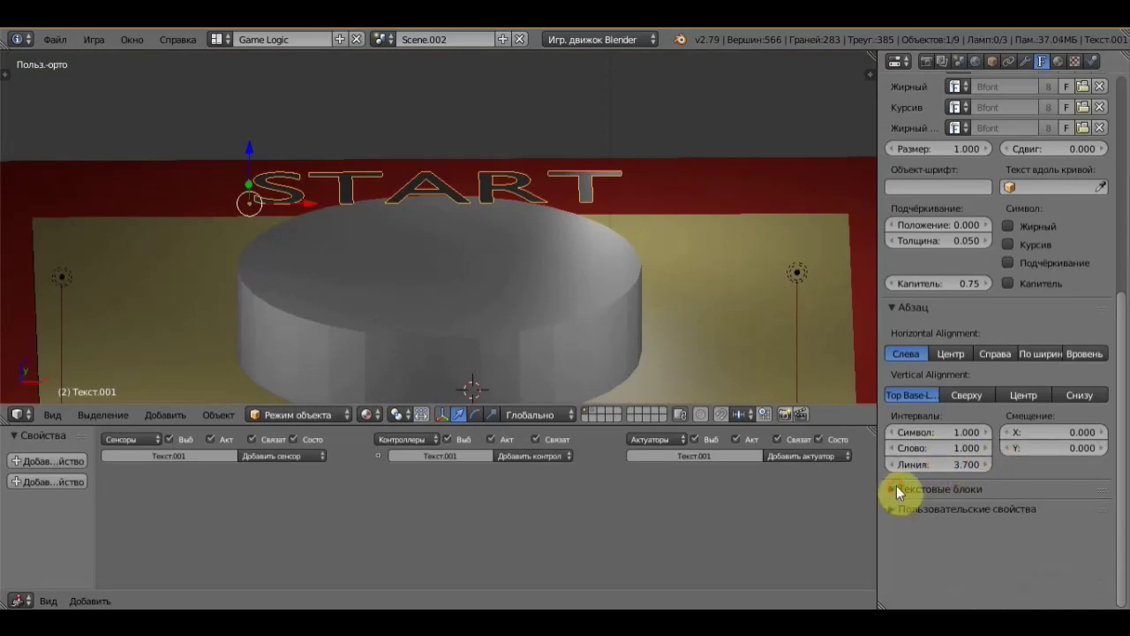
left_click(896, 486)
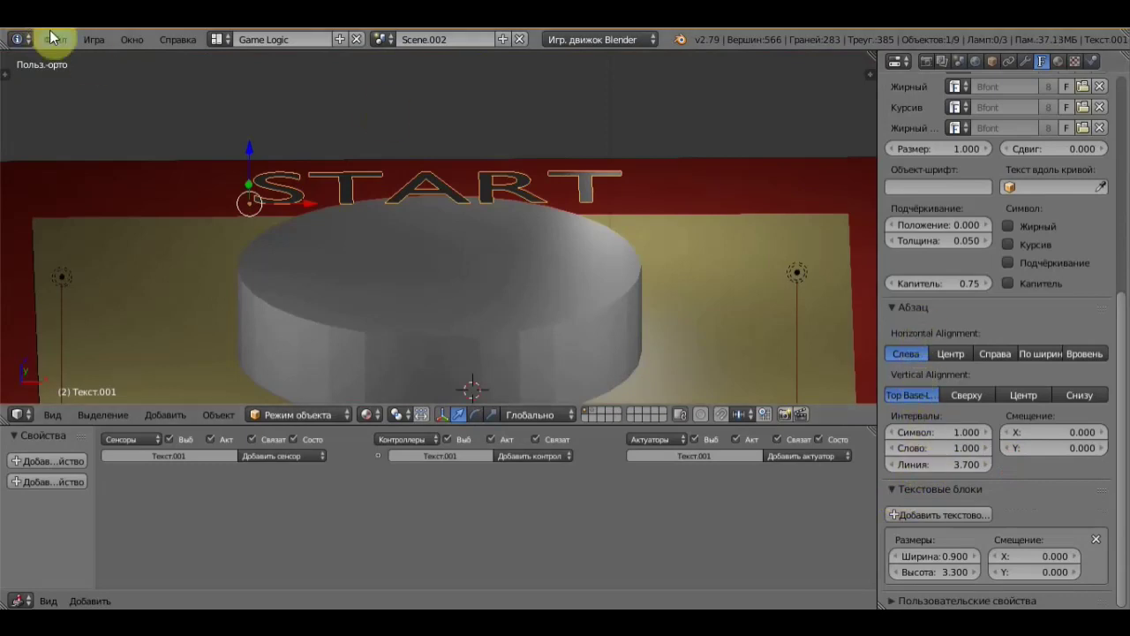
scroll(543, 340, "down", 1)
scroll(548, 327, "down", 1)
Step: Set the START letters' Extrude to 0.053, Bevel Depth 0.006 and Bevel Resolution 1
middle_click_drag(555, 318, 597, 305)
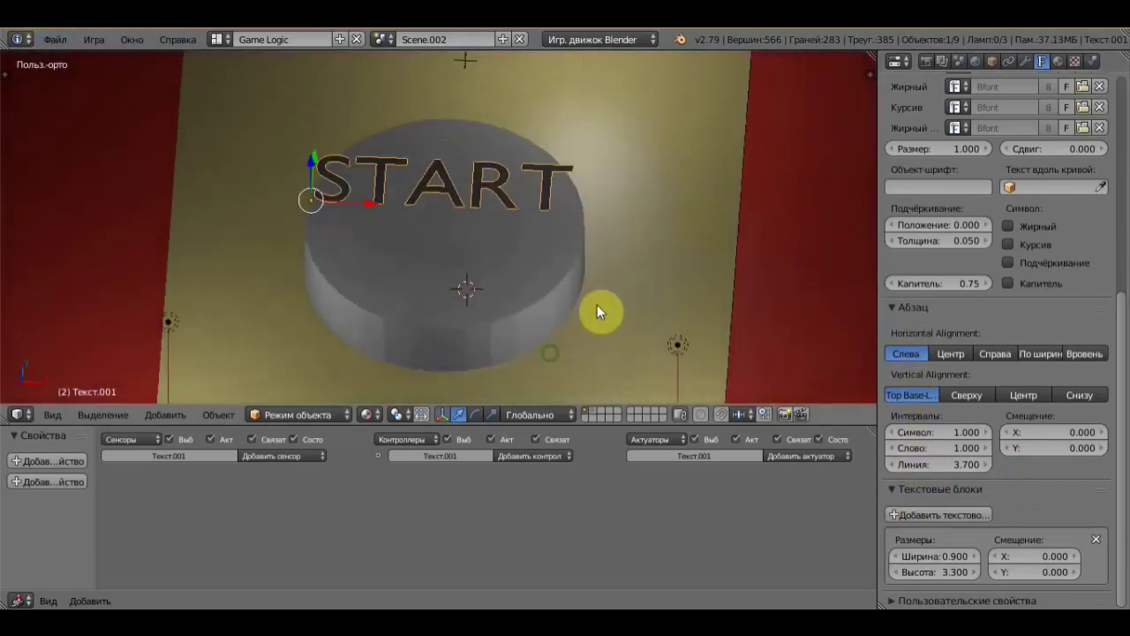
scroll(1033, 292, "up", 2)
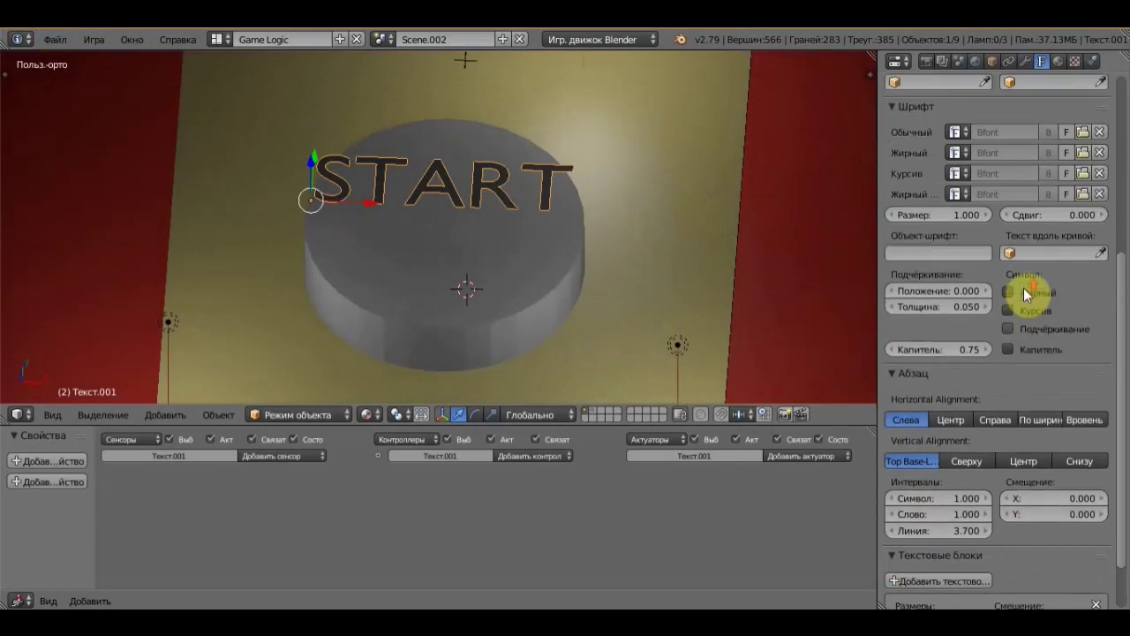
scroll(1029, 293, "up", 2)
scroll(1027, 293, "up", 2)
scroll(1026, 294, "up", 3)
scroll(979, 239, "up", 2)
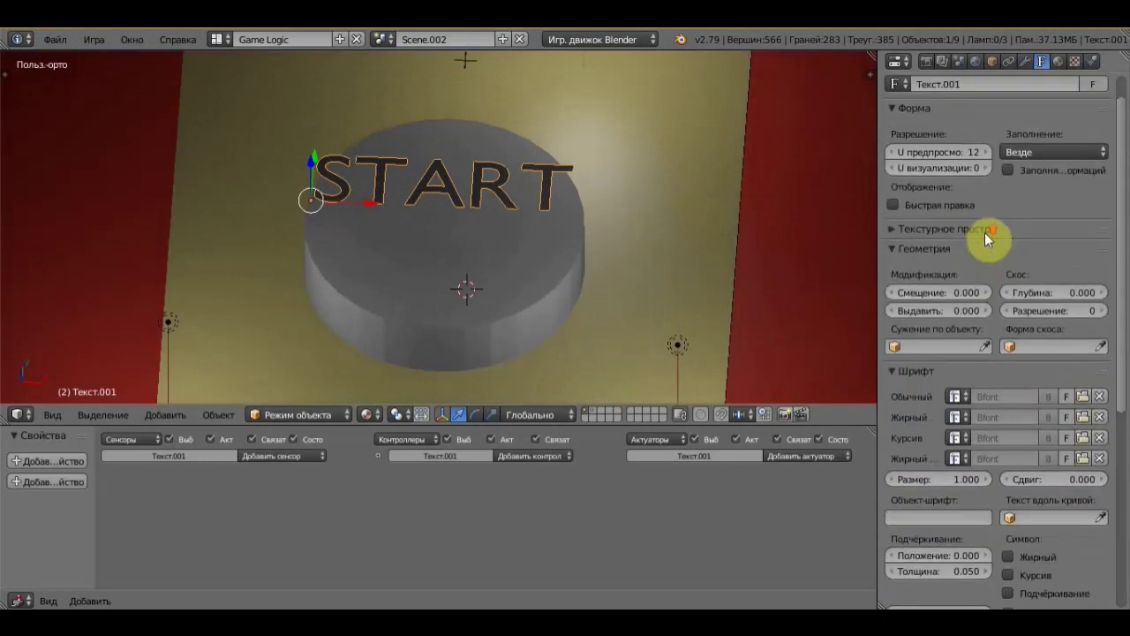
scroll(978, 338, "down", 3)
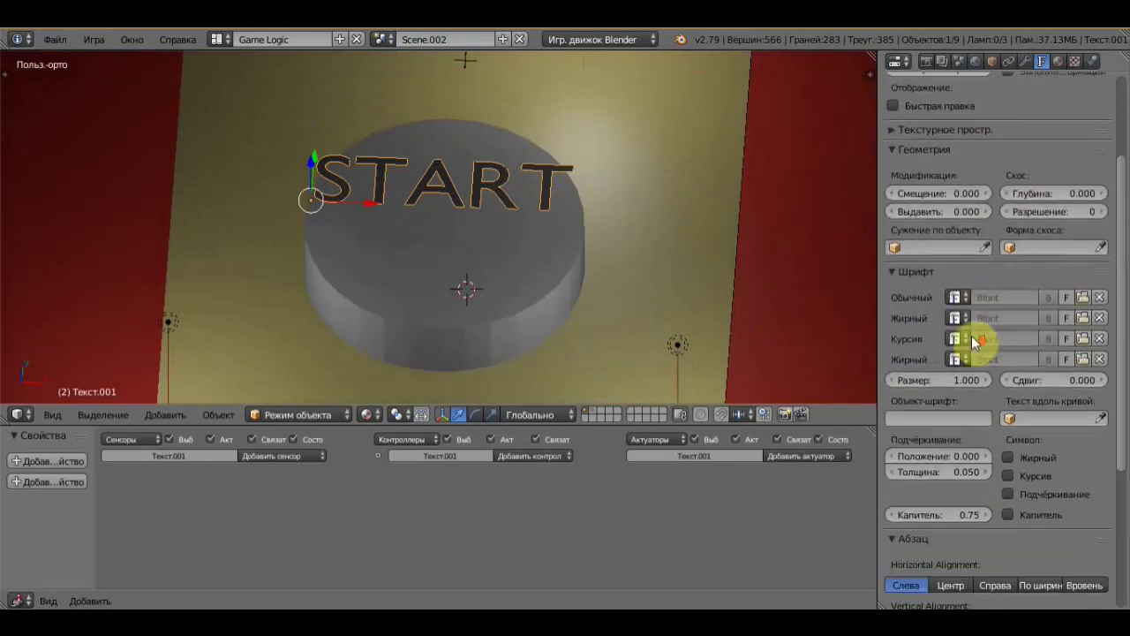
mouse_move(933, 215)
left_mouse_down()
mouse_move(984, 212)
mouse_move(919, 190)
left_mouse_up()
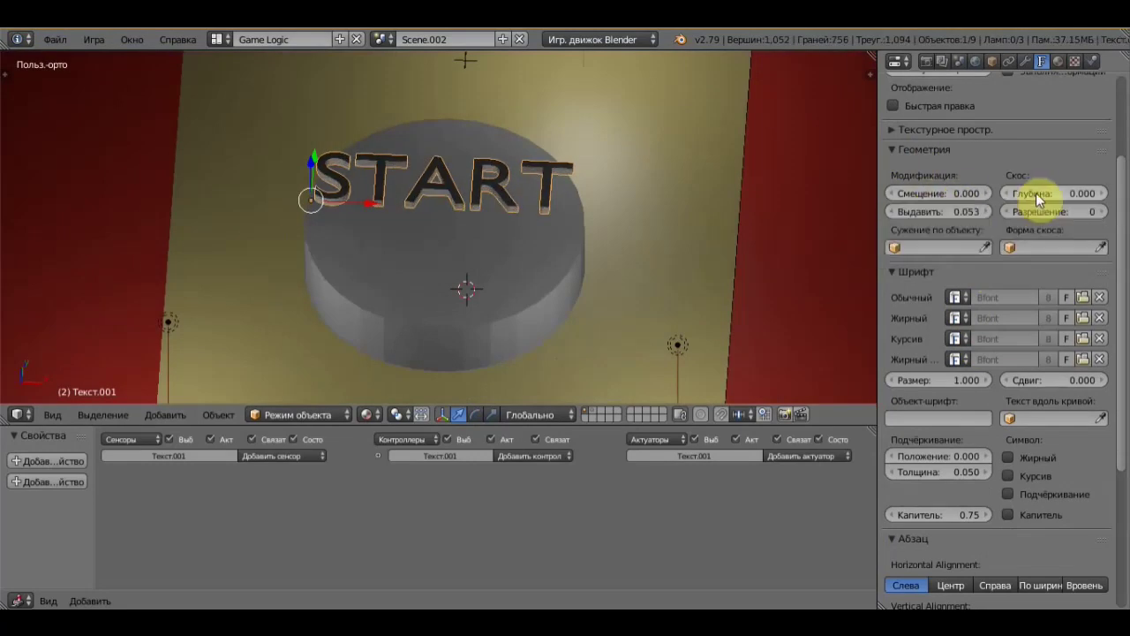
left_click_drag(1035, 192, 1042, 192)
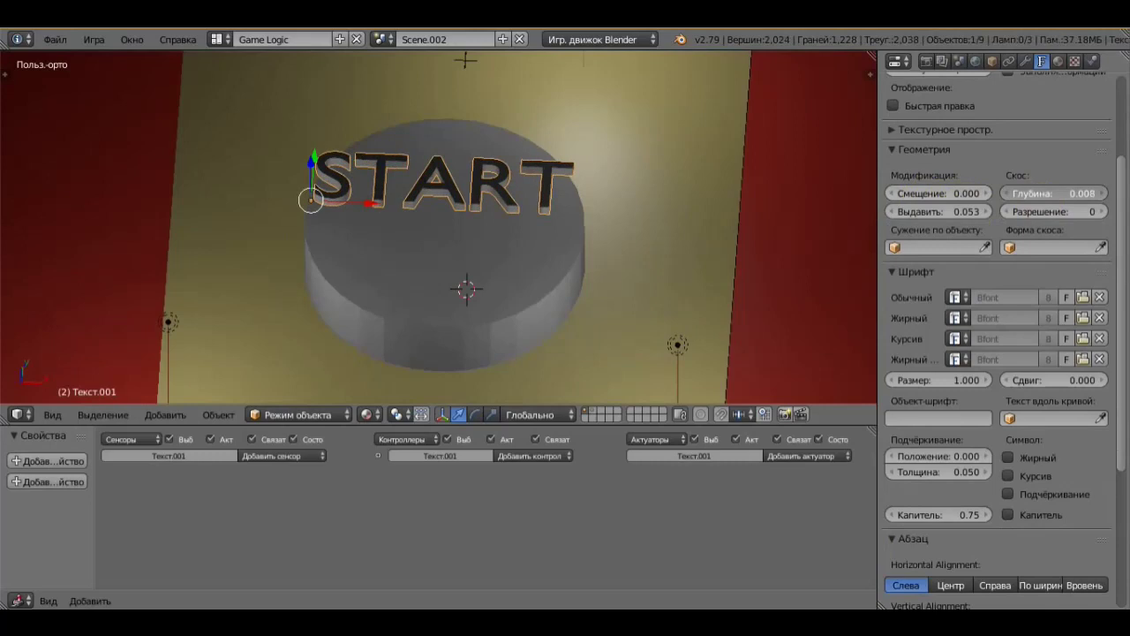
left_click(1041, 212)
left_click_drag(1042, 212, 1053, 212)
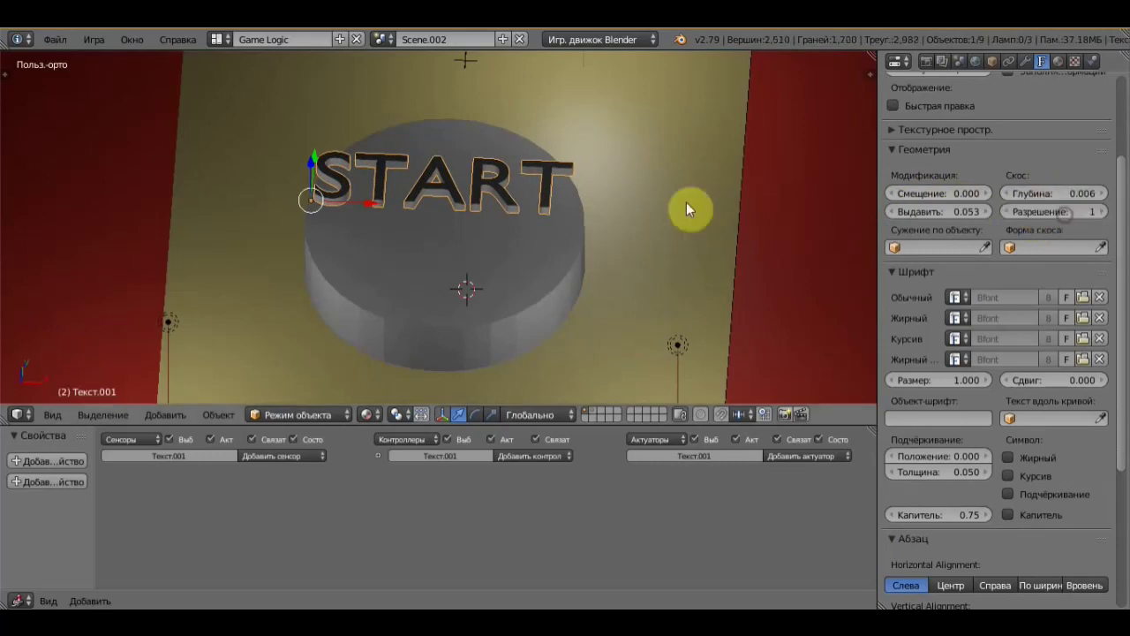
scroll(686, 202, "down", 3)
middle_click_drag(650, 205, 657, 269)
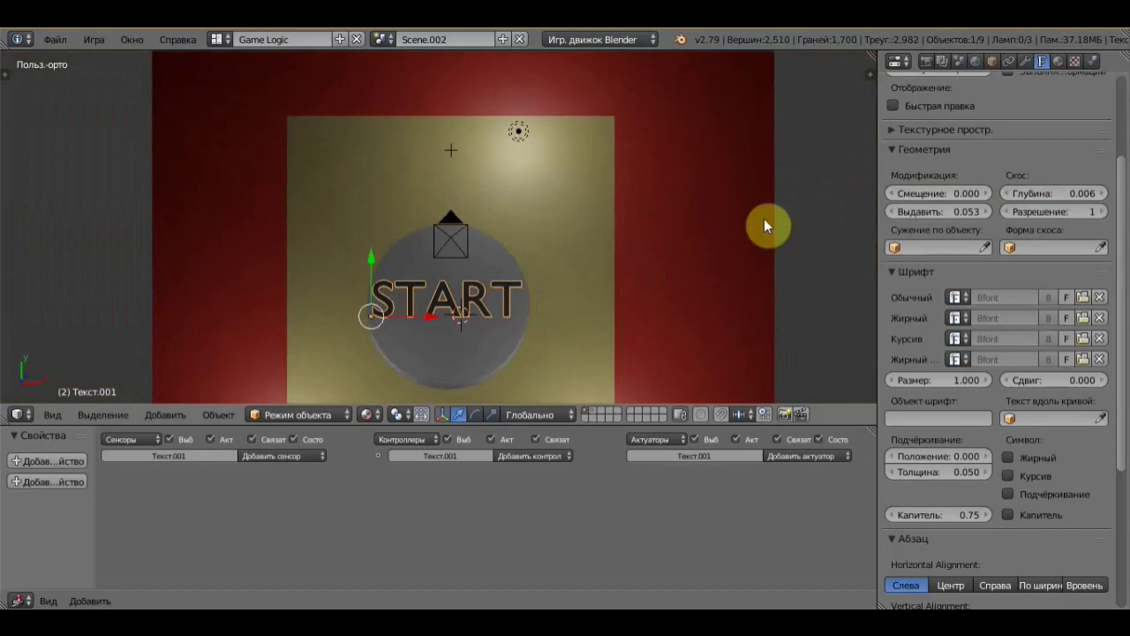
Step: Duplicate the START text and place the copy above the button
key("KP_0")
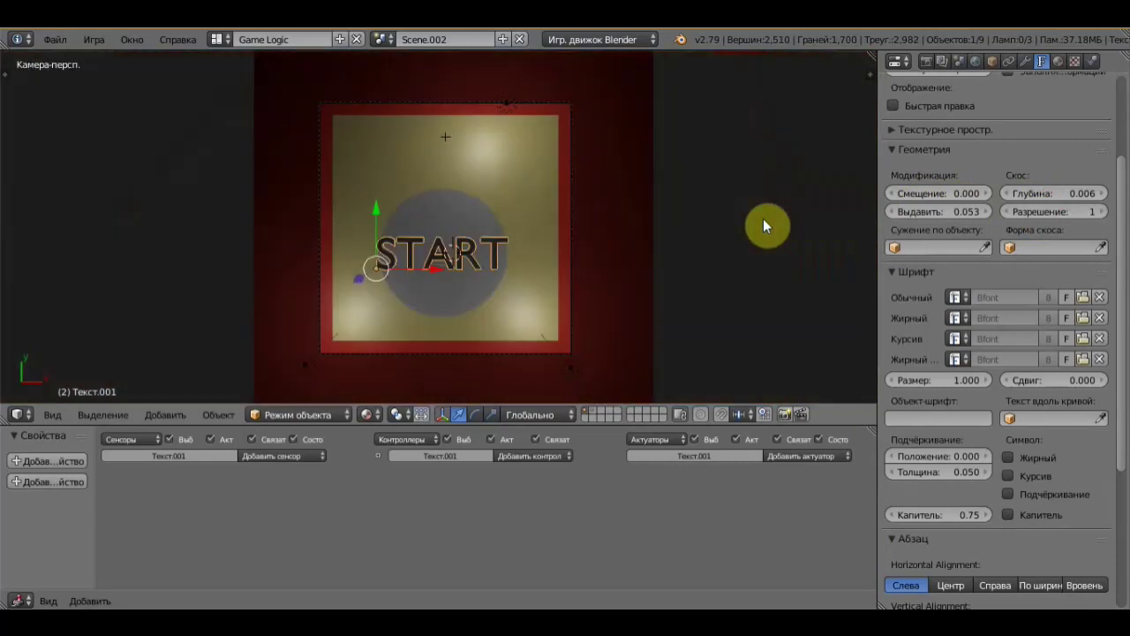
scroll(597, 220, "up", 3)
mouse_move(597, 221)
middle_mouse_down()
mouse_move(590, 100)
mouse_move(599, 70)
mouse_move(583, 217)
mouse_move(592, 183)
mouse_move(593, 201)
middle_mouse_up()
middle_click_drag(668, 196, 668, 234)
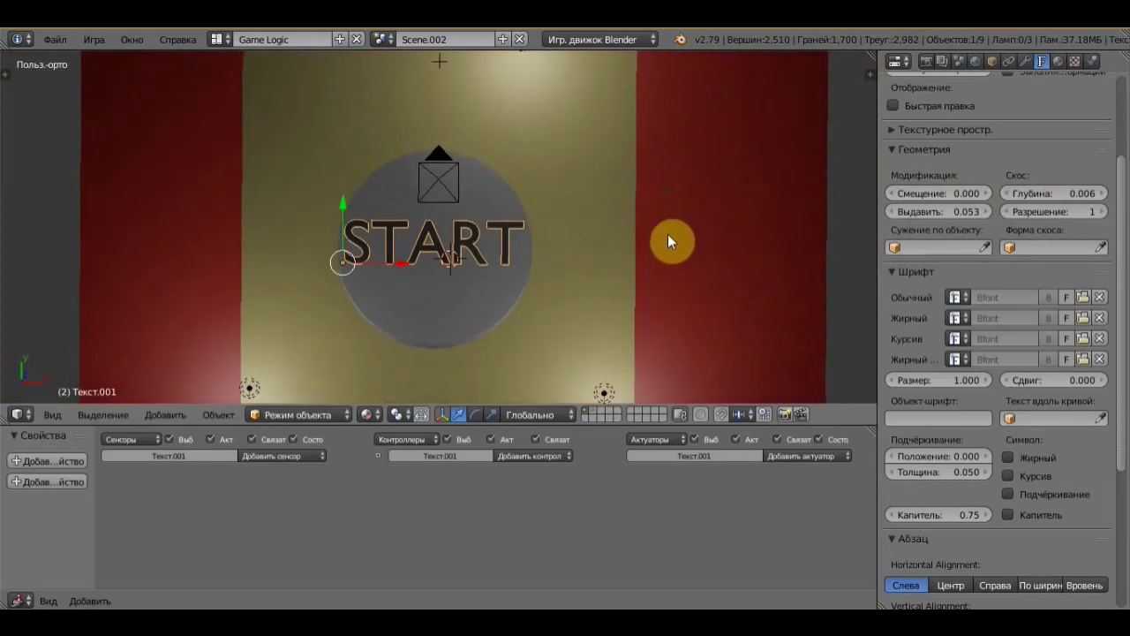
key("shift+d")
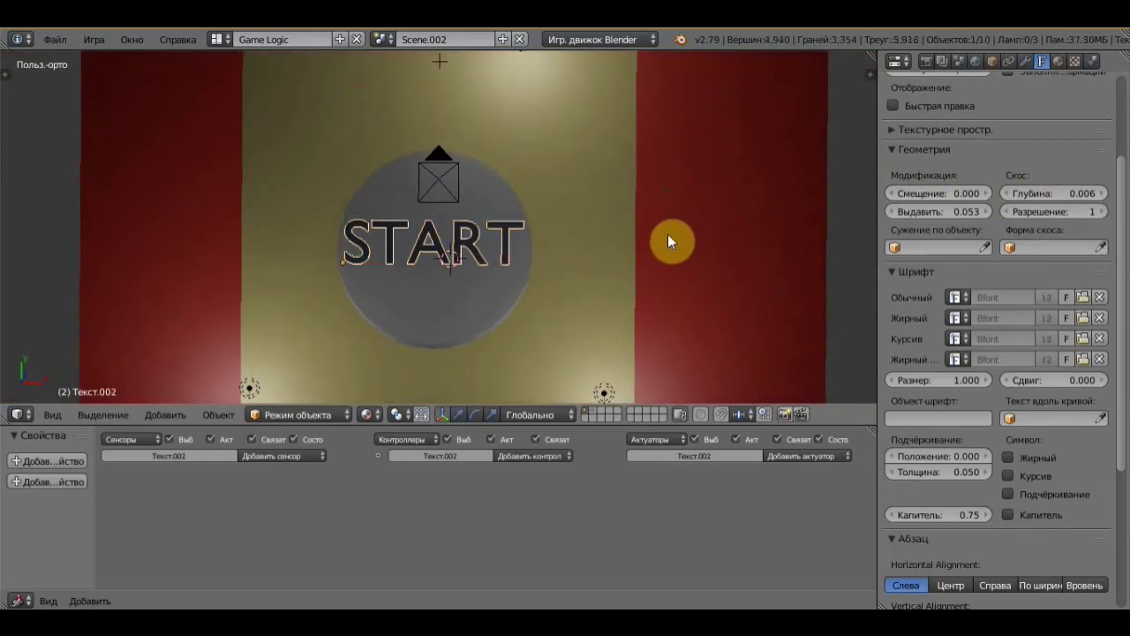
left_click(671, 107)
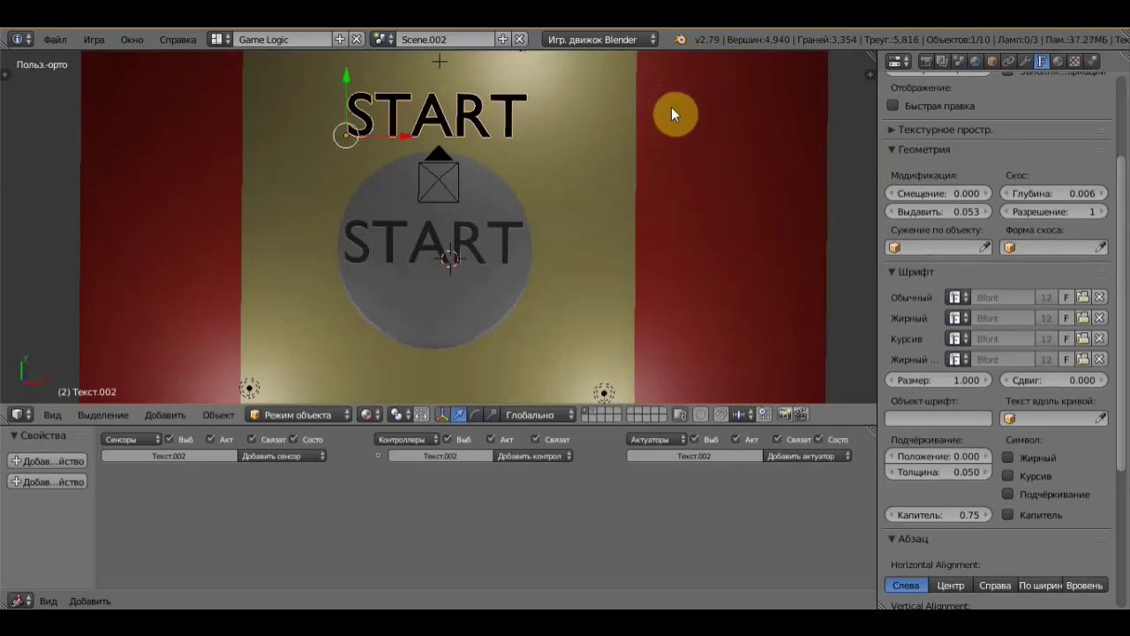
Step: Replace the copied text's letters so it reads TANKS
key("Tab")
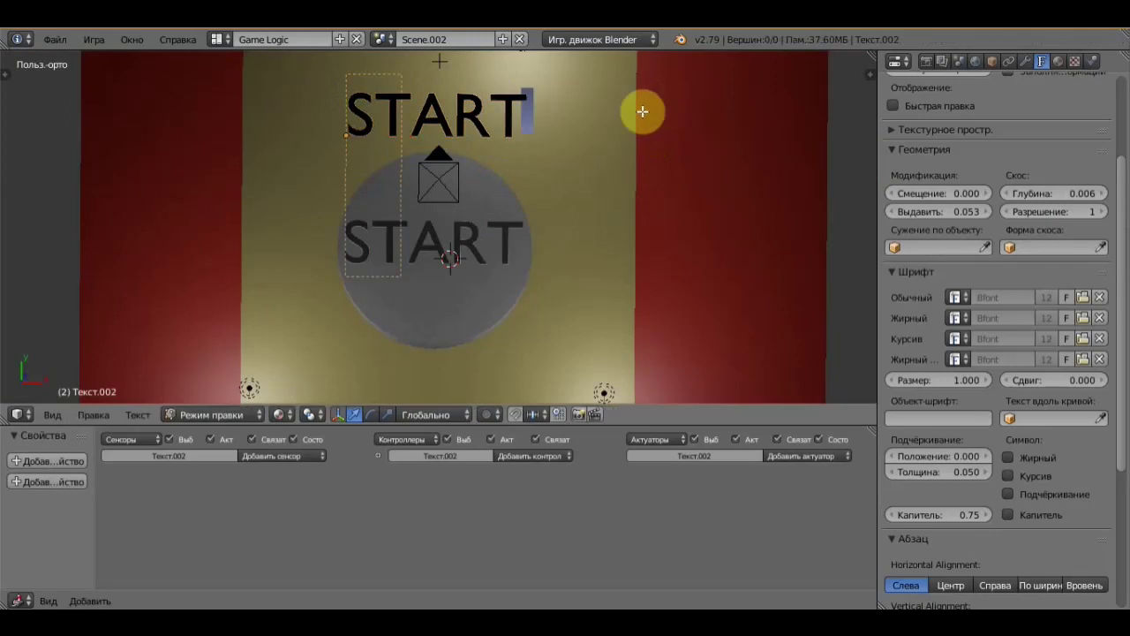
key("BackSpace")
key("BackSpace")
key("BackSpace")
key("BackSpace")
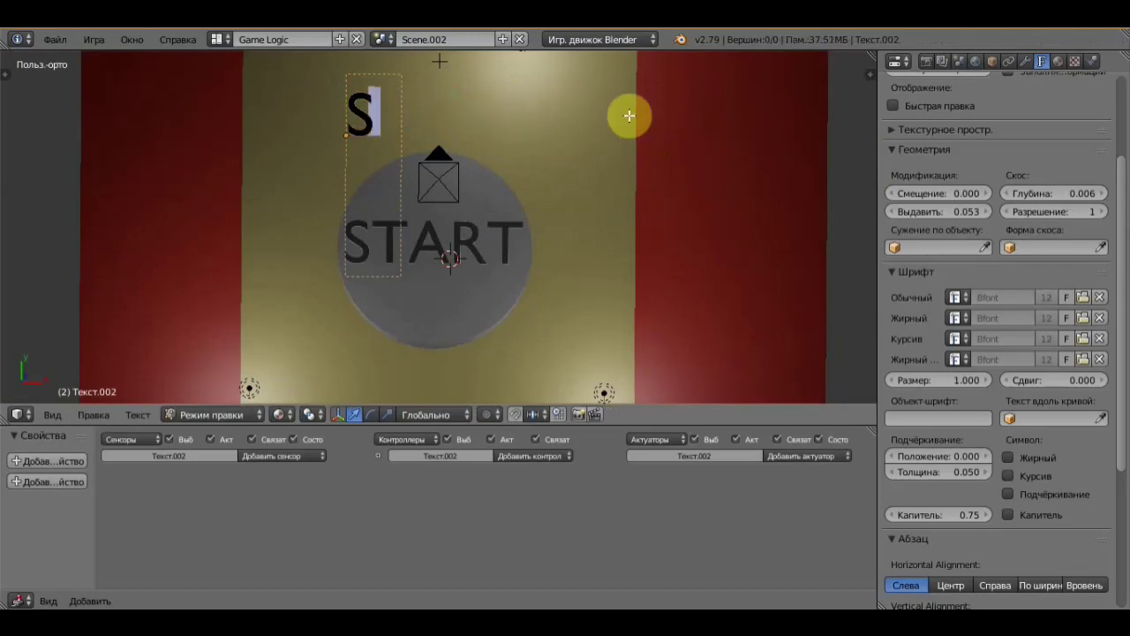
key("BackSpace")
type("TA")
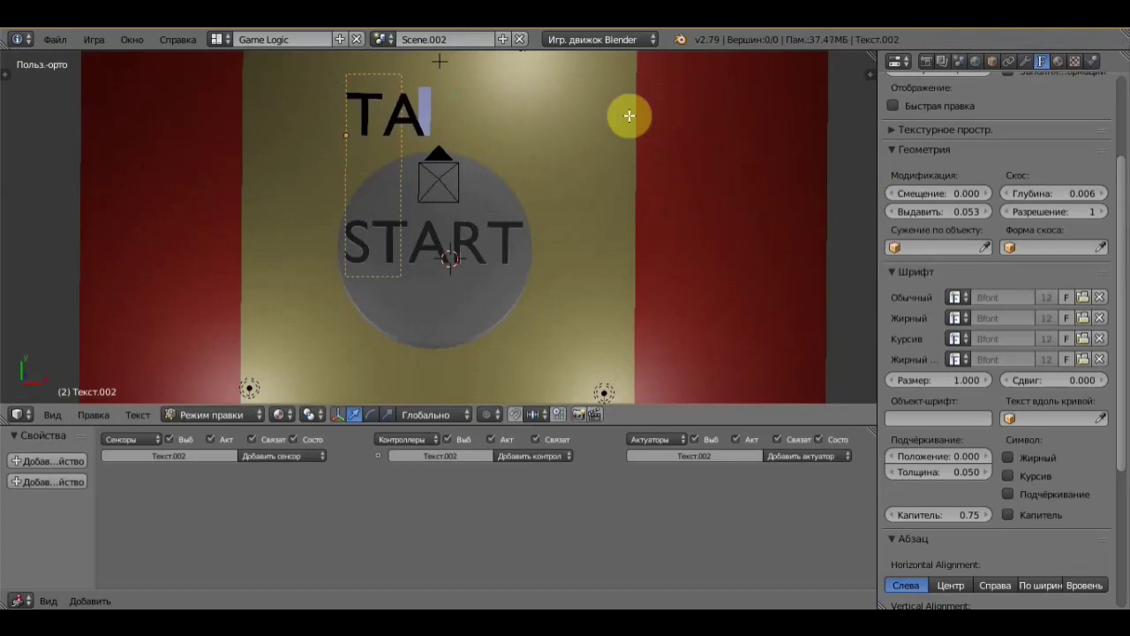
type("N")
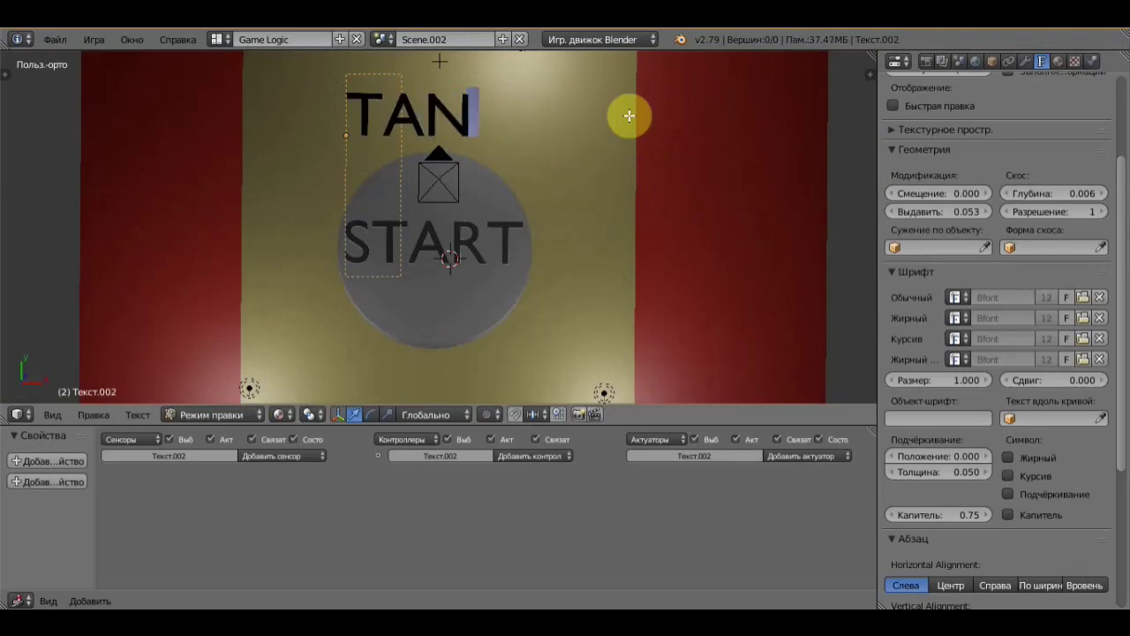
type("K")
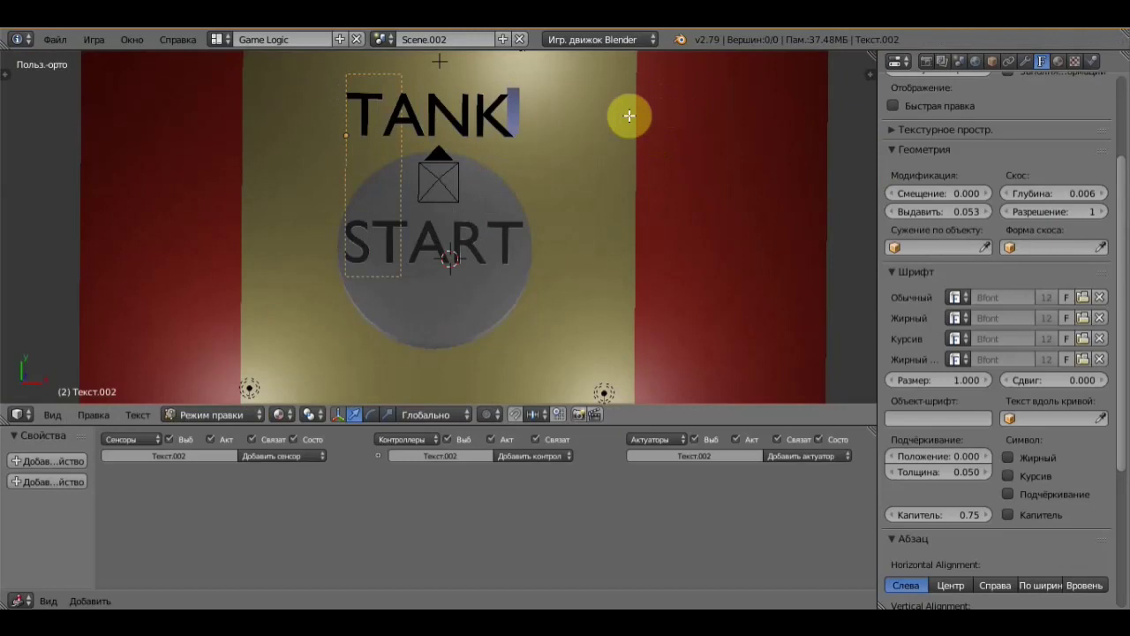
type("S")
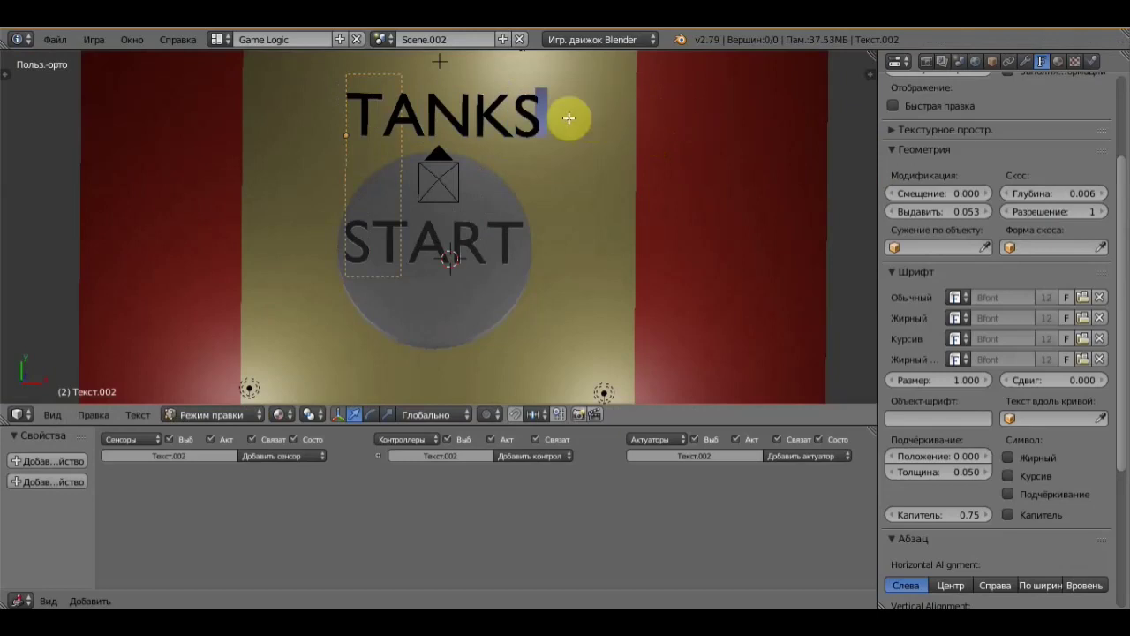
scroll(567, 118, "down", 1)
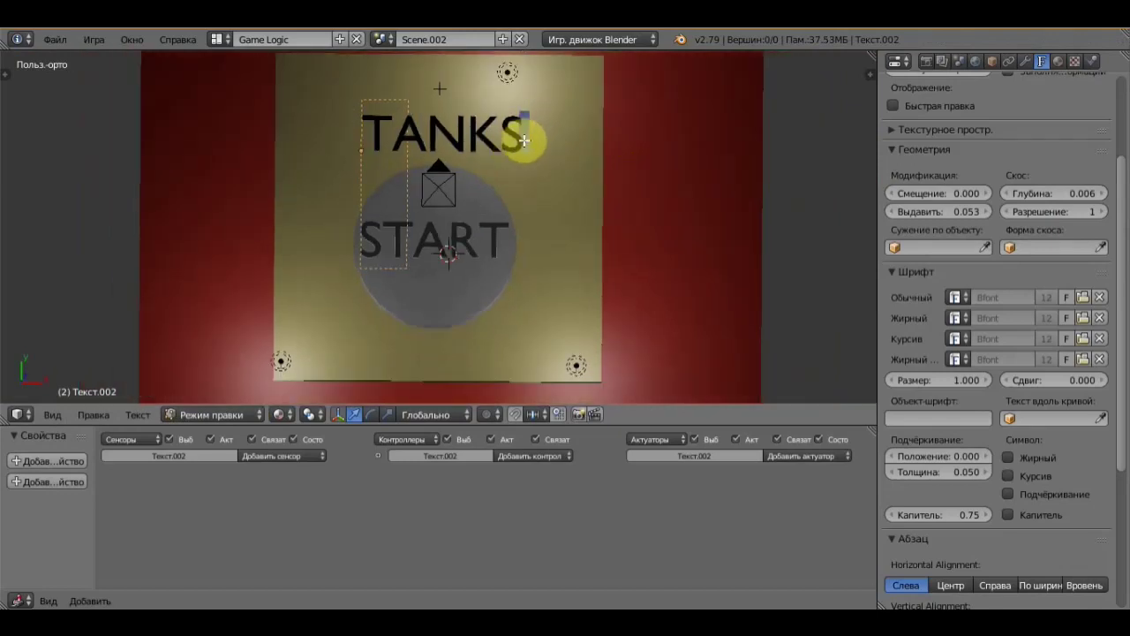
Step: Leave text editing, lower the TANKS title toward the board, and return to camera view
key("Tab")
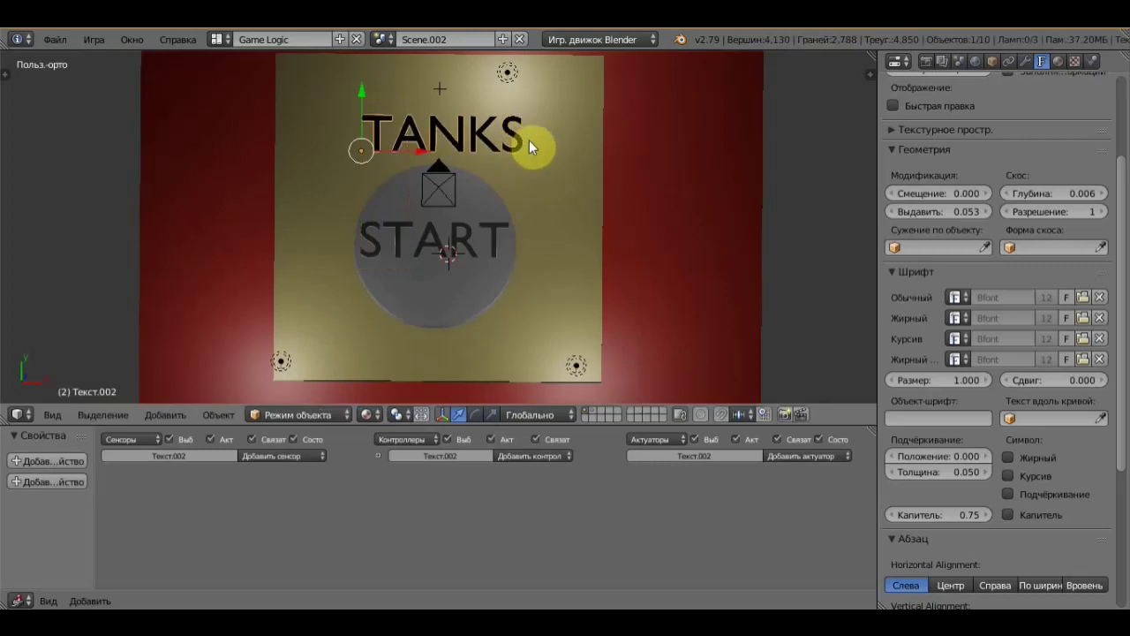
mouse_move(529, 139)
middle_mouse_down()
mouse_move(444, 95)
mouse_move(549, 393)
middle_mouse_up()
scroll(551, 226, "down", 5)
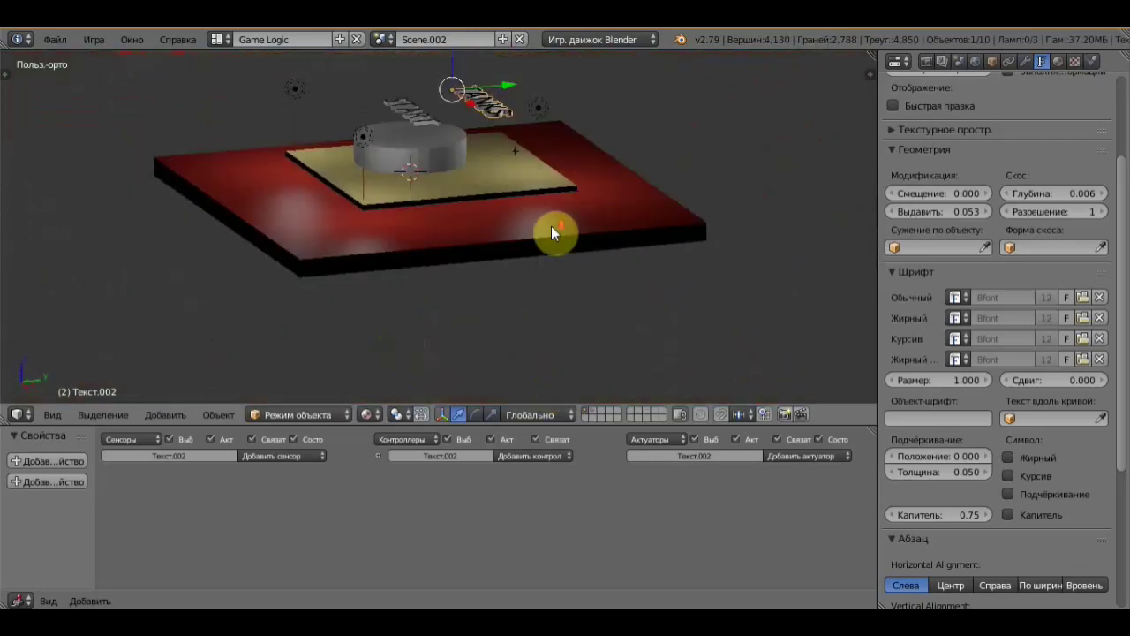
mouse_move(551, 226)
middle_mouse_down()
mouse_move(532, 189)
mouse_move(513, 186)
mouse_move(613, 202)
mouse_move(588, 212)
middle_mouse_up()
scroll(566, 164, "up", 4)
left_click_drag(499, 86, 532, 136)
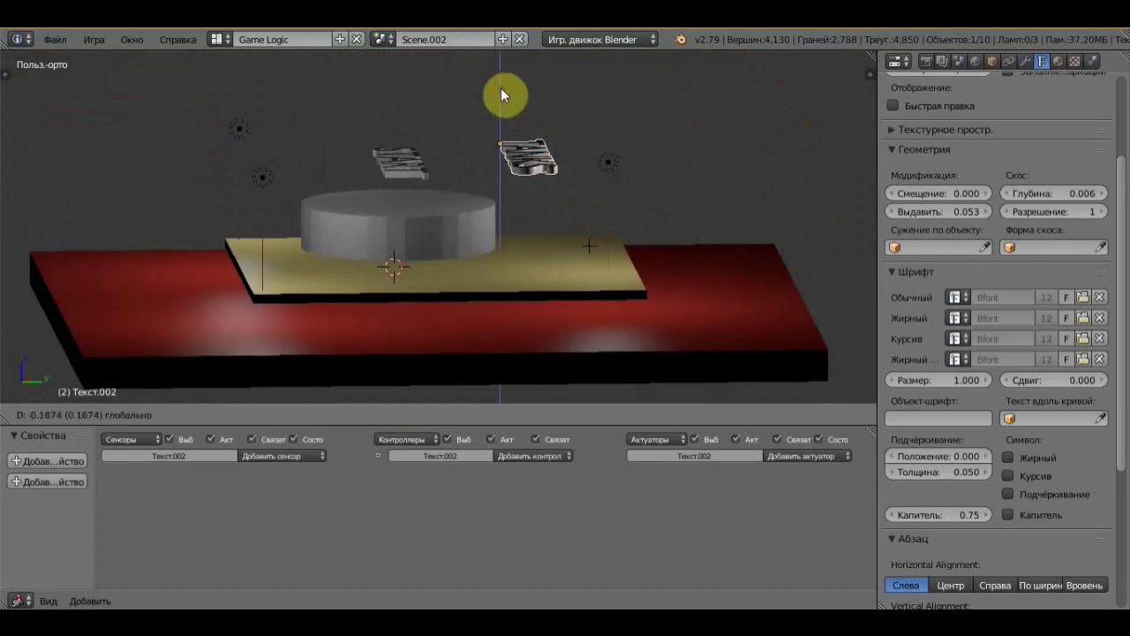
middle_click_drag(532, 129, 686, 183)
key("KP_0")
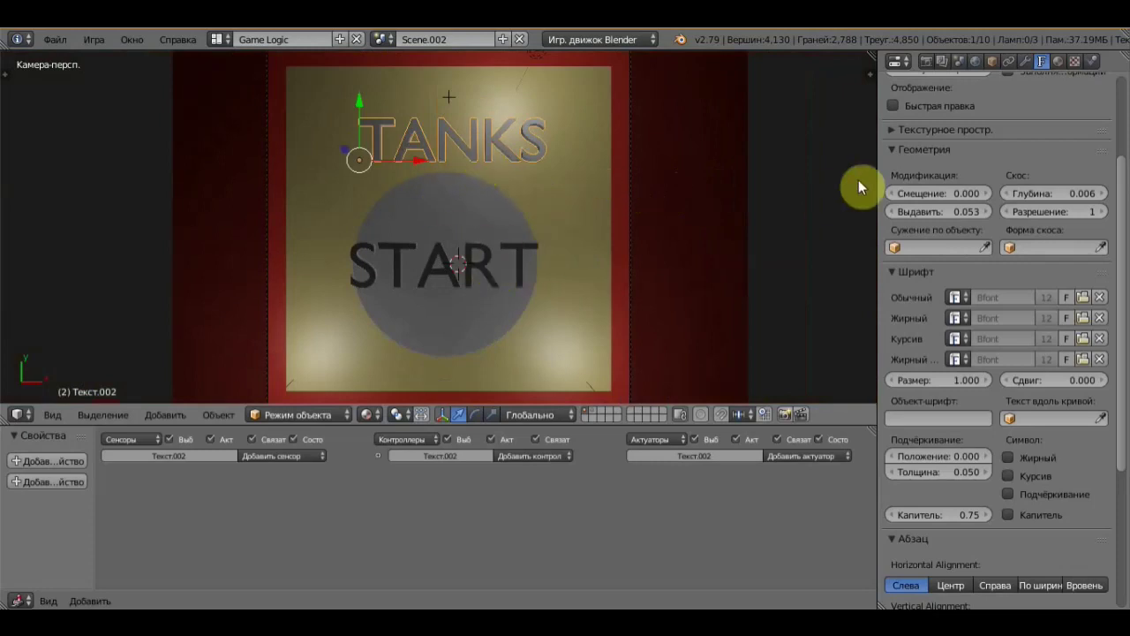
Step: Give the TANKS title a new material with a dark grey diffuse colour
left_click(1057, 61)
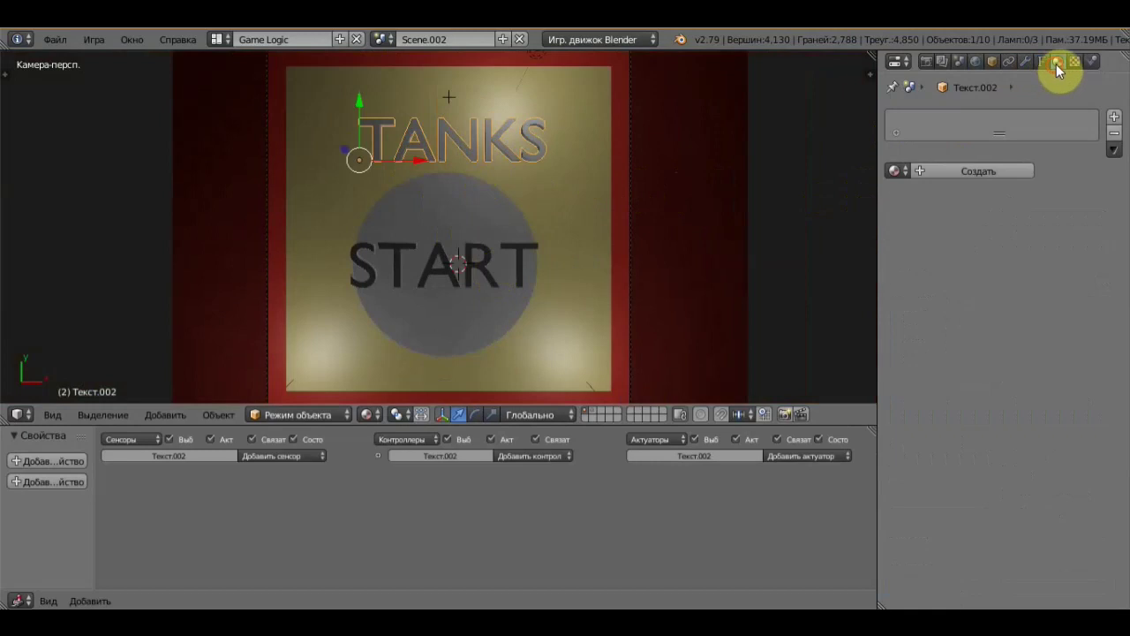
left_click(978, 172)
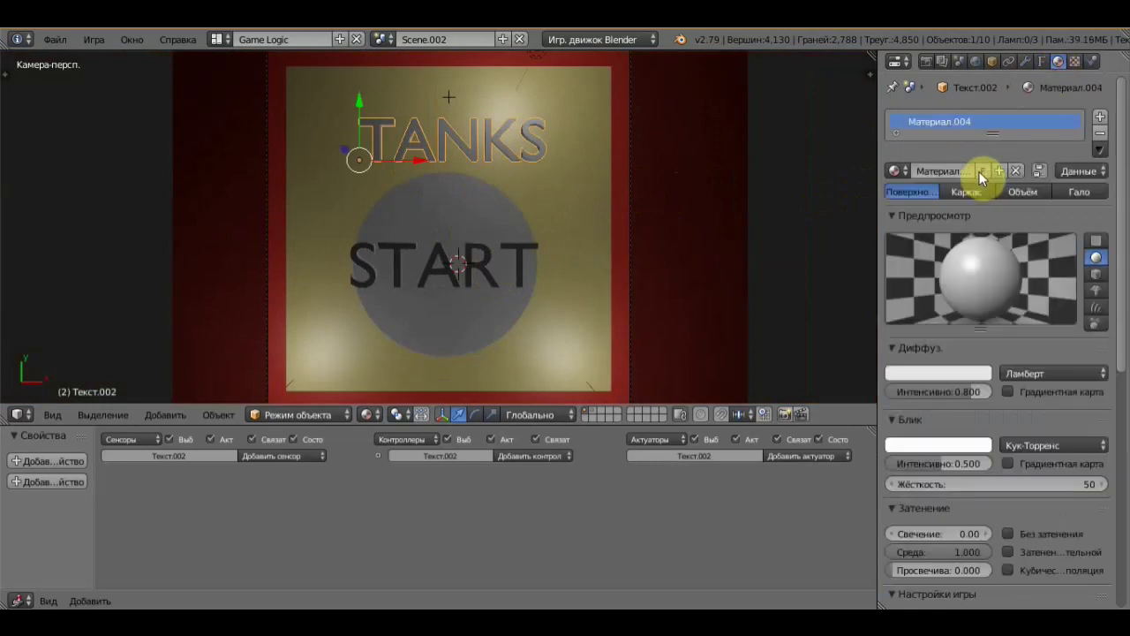
left_click(954, 374)
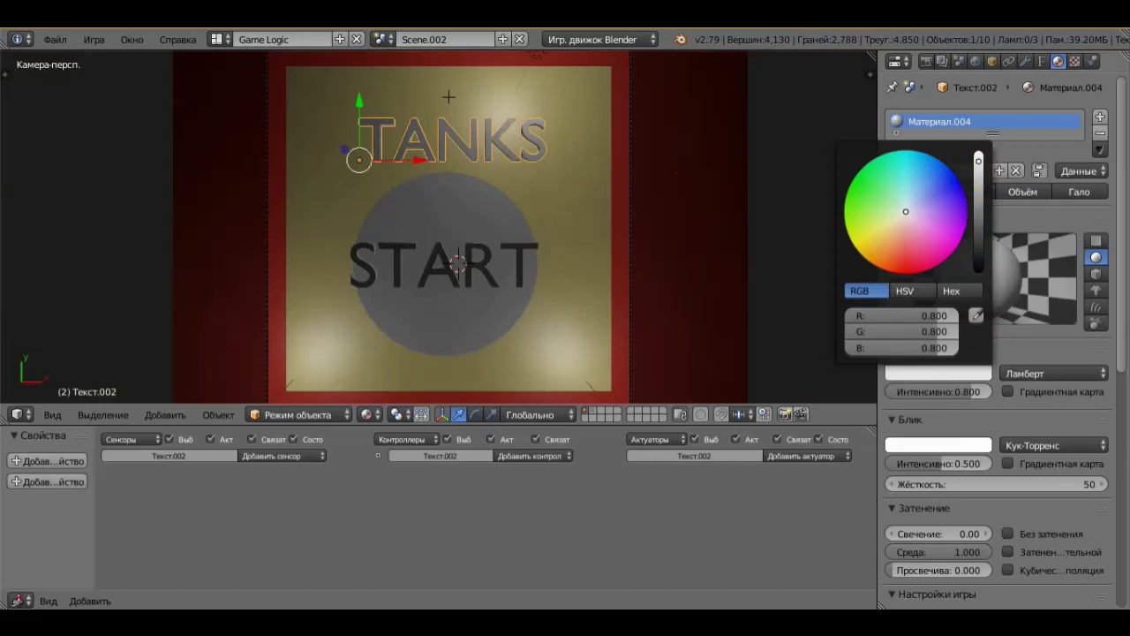
left_click_drag(979, 160, 976, 244)
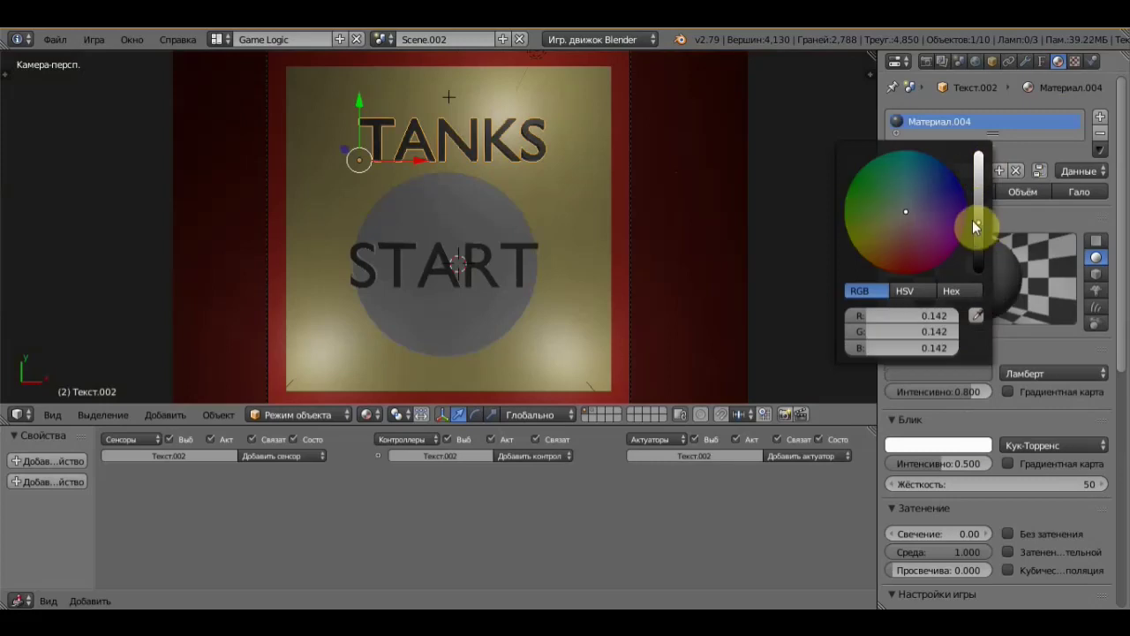
Step: Give the START text a new red material, Material.005
right_click(484, 270)
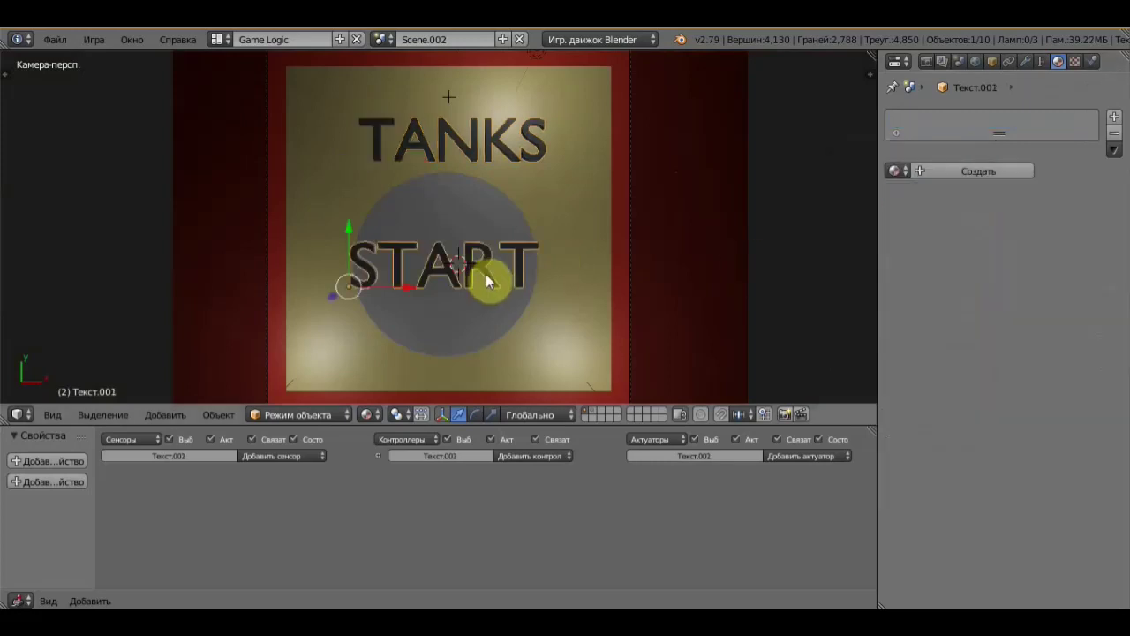
left_click(993, 171)
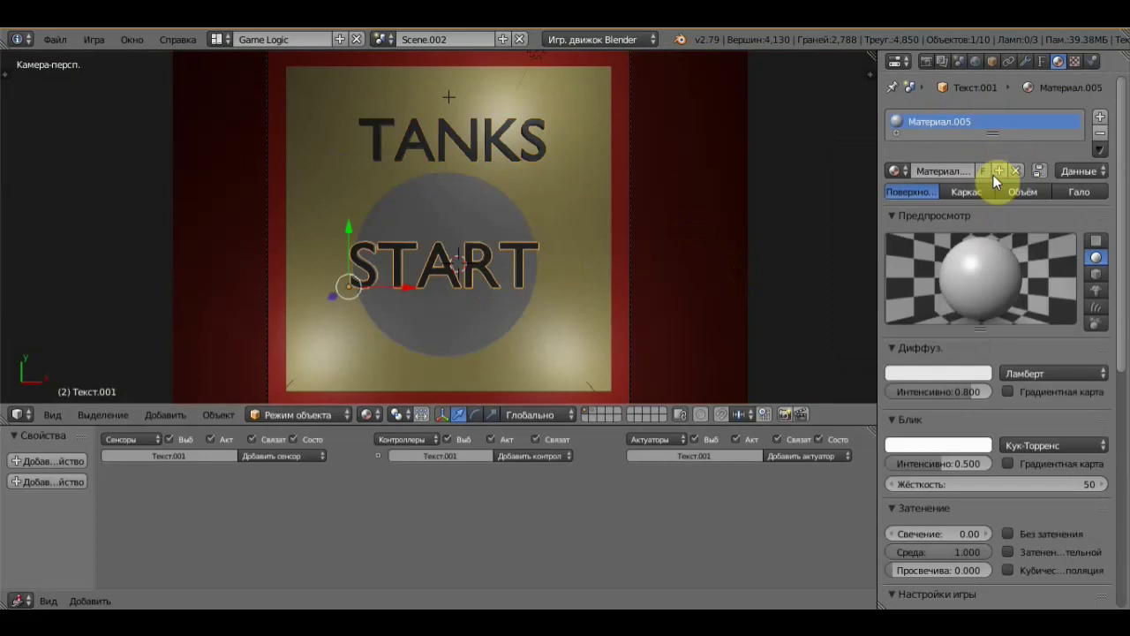
left_click(967, 371)
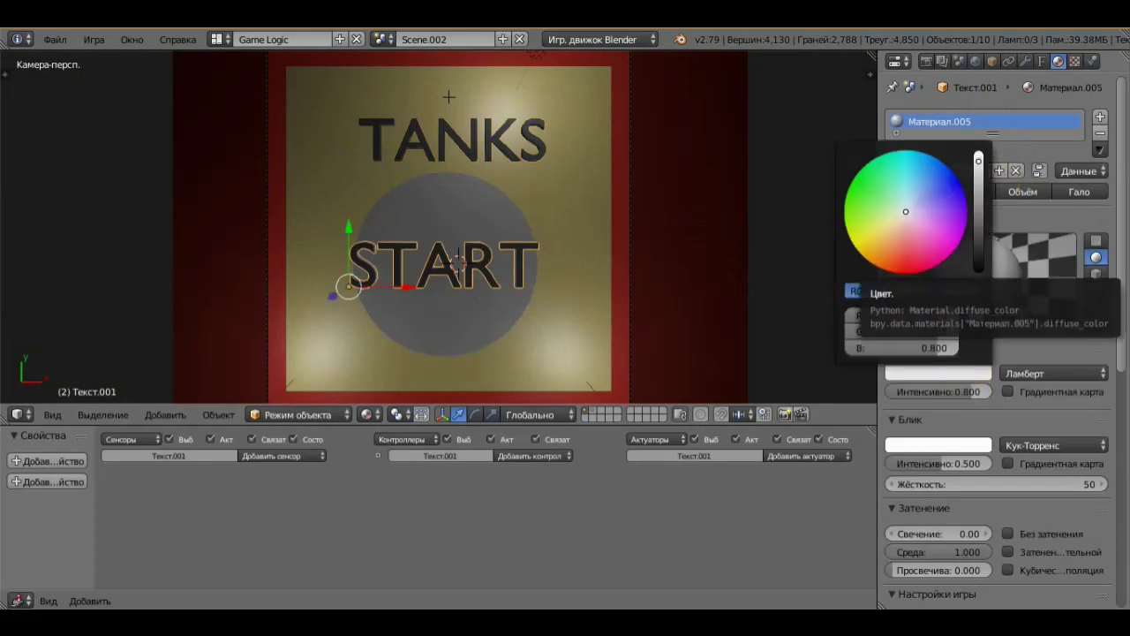
left_click(911, 254)
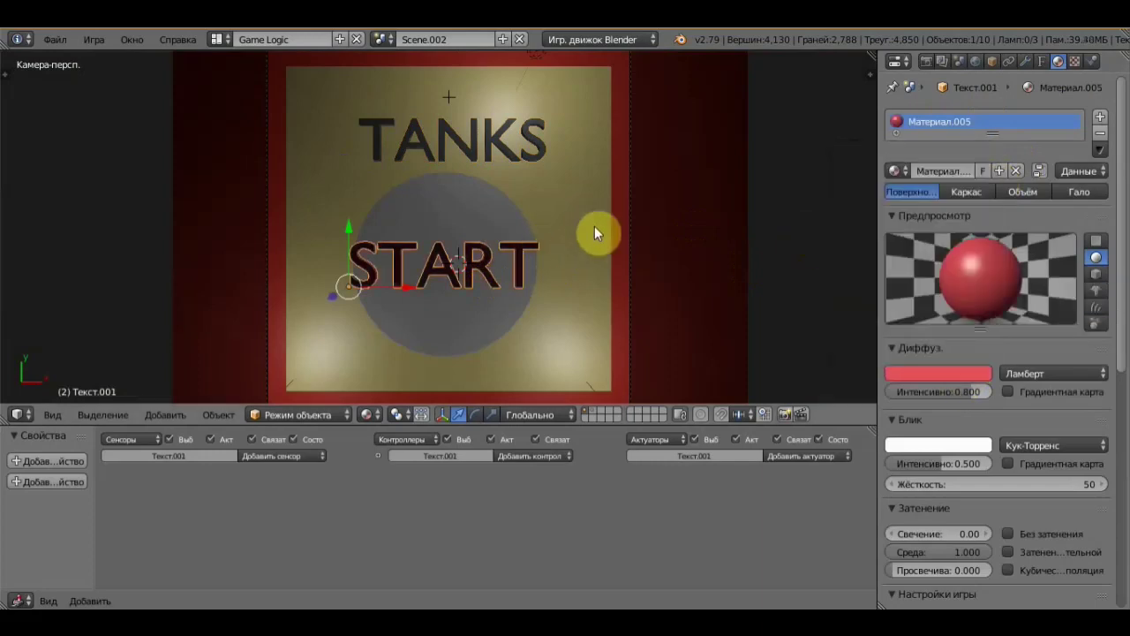
scroll(594, 226, "down", 2)
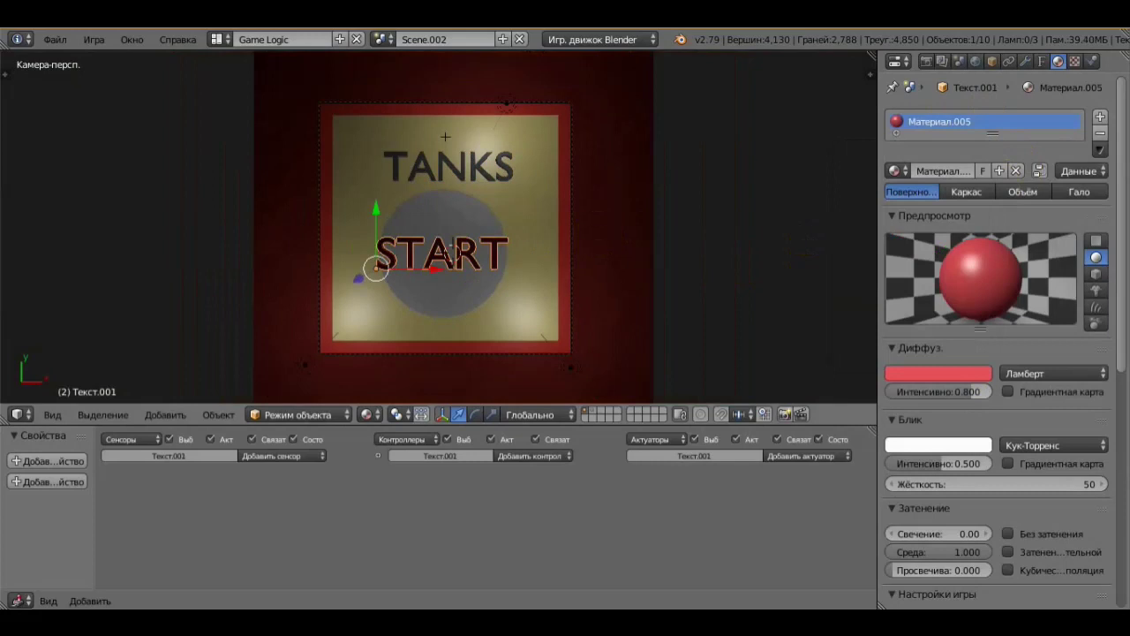
Step: Preview the game, then convert the START text into a mesh
key("p")
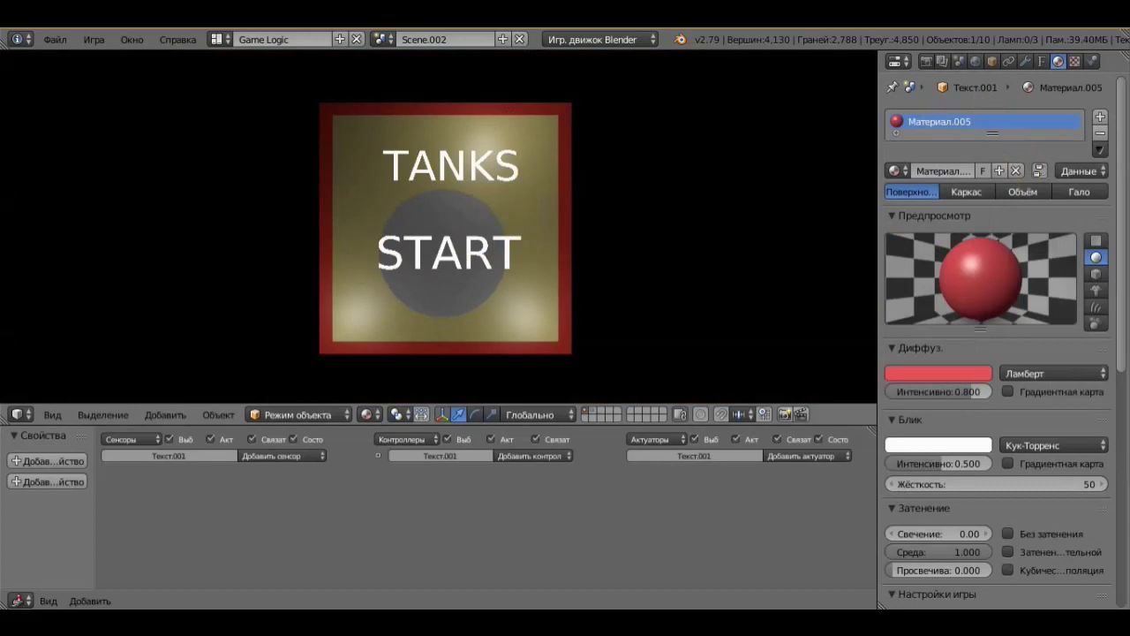
key("Escape")
scroll(445, 229, "up", 2)
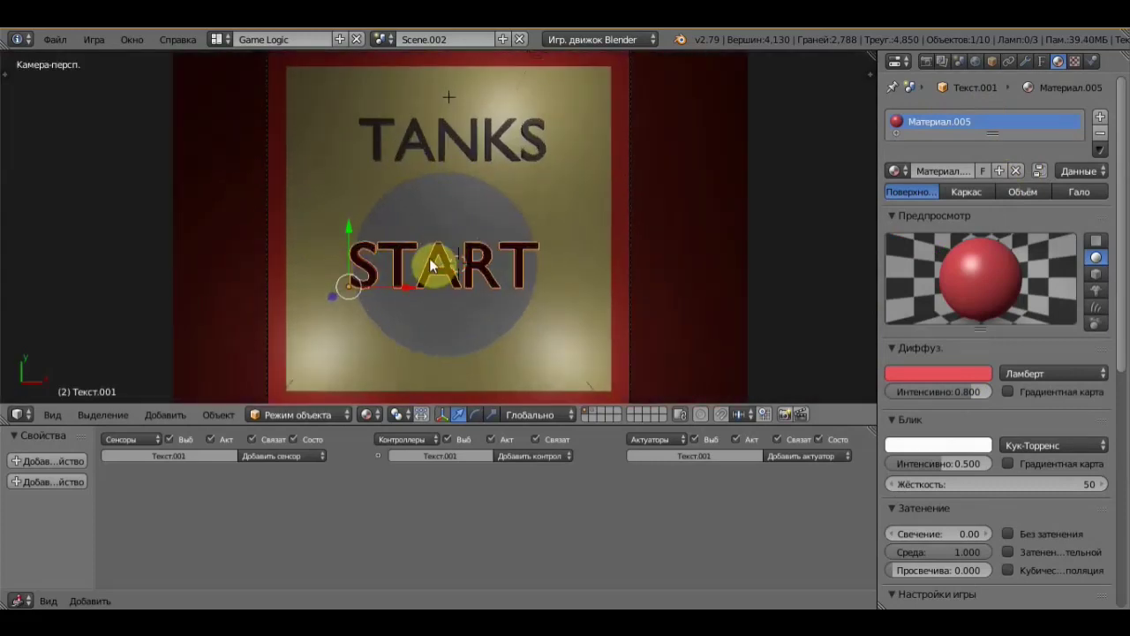
key("alt+c")
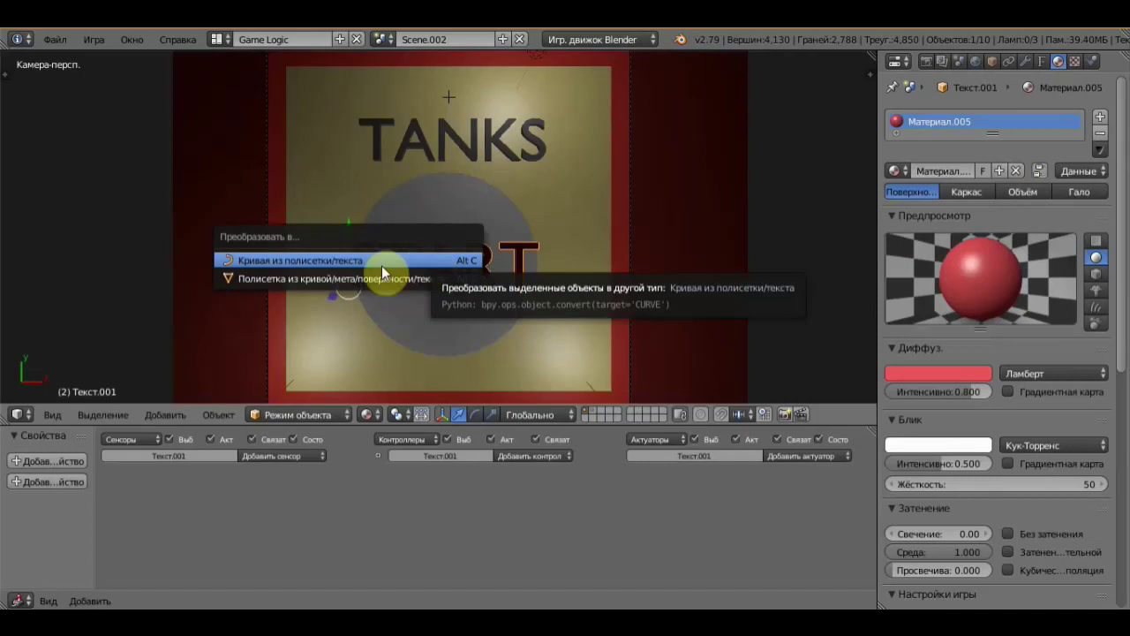
left_click(328, 281)
Step: Convert the TANKS title into a mesh and re-run the game to check colours
right_click(437, 150)
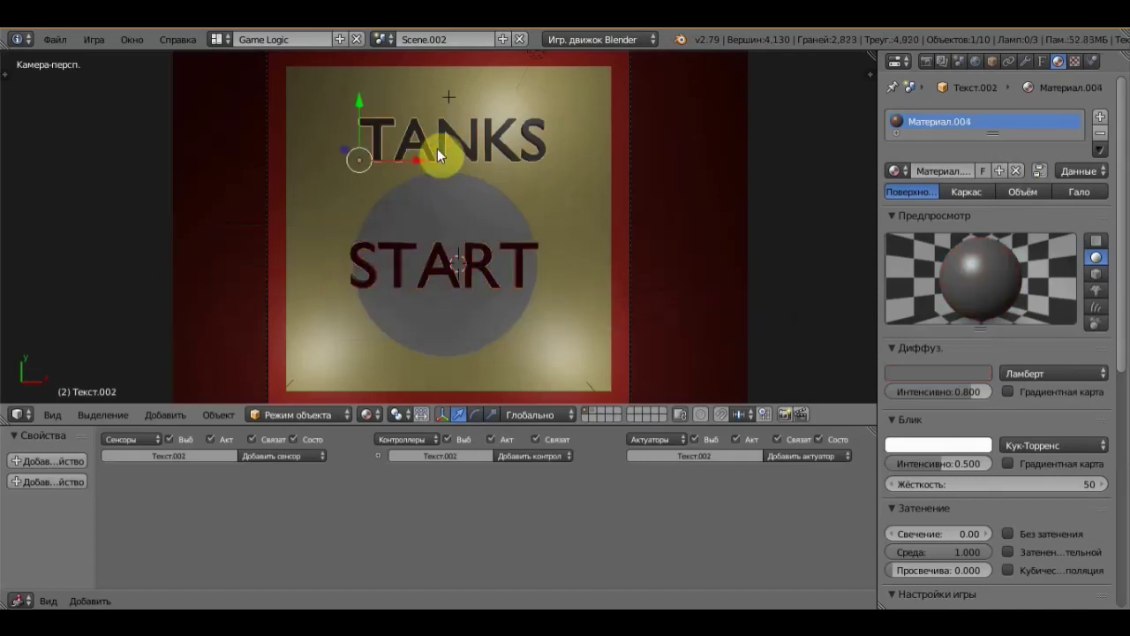
key("alt+c")
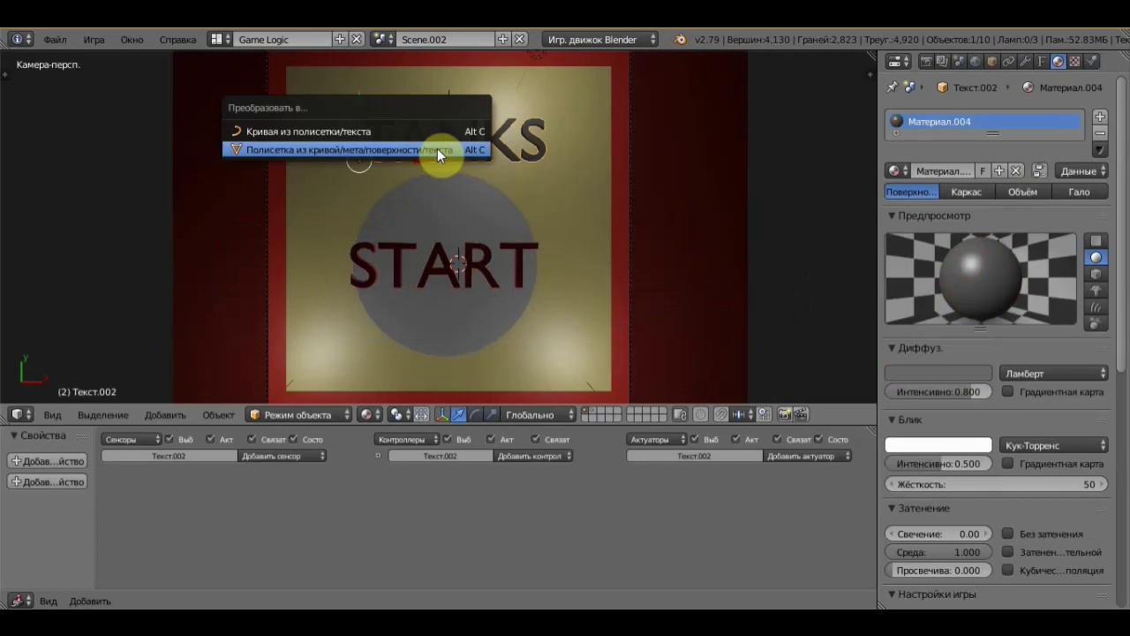
left_click(437, 151)
scroll(472, 172, "down", 1)
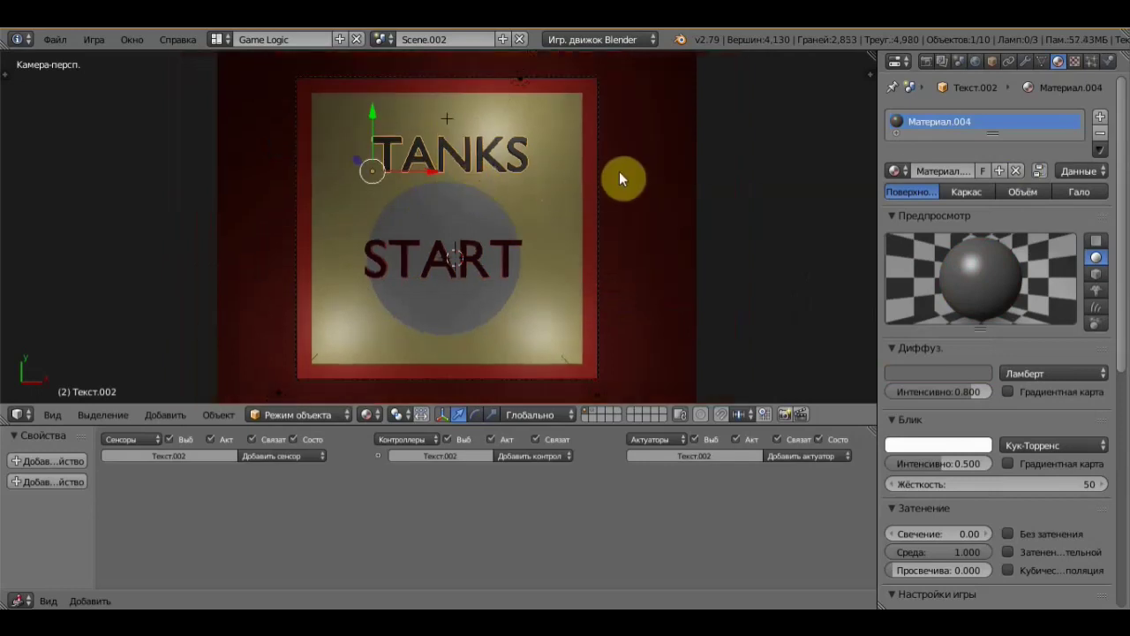
key("p")
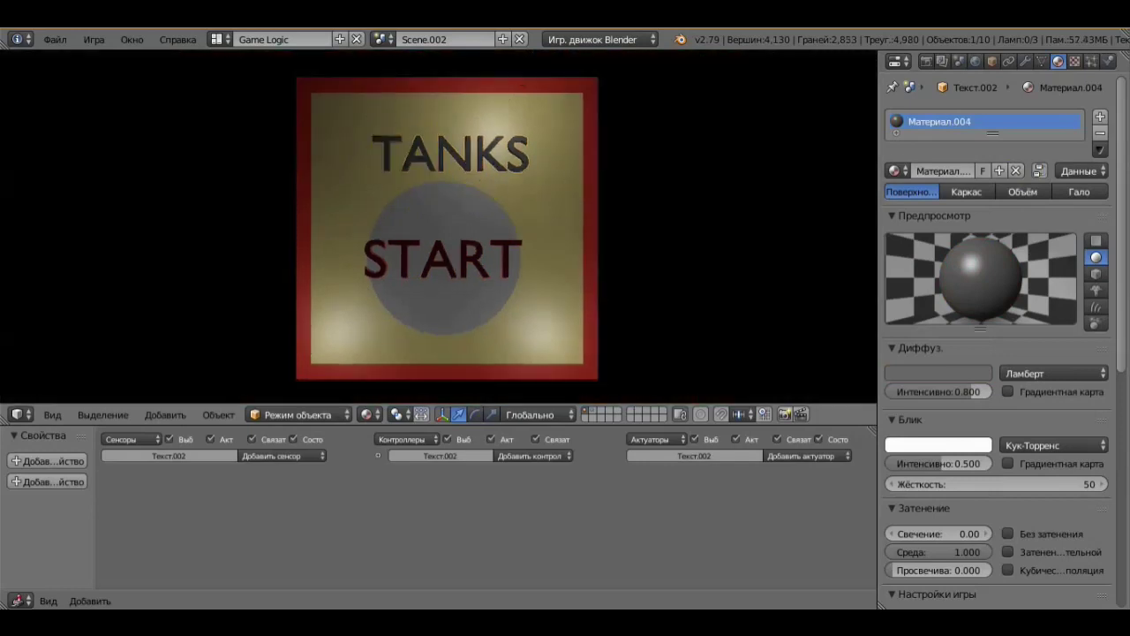
key("Escape")
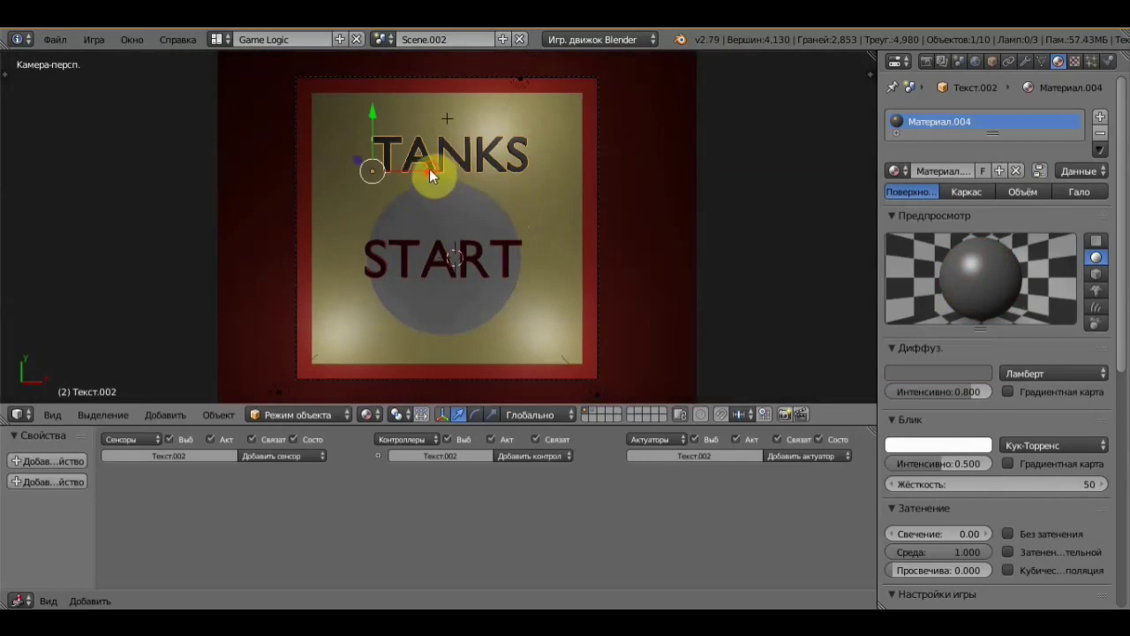
Step: Shift the TANKS title slightly left along the X axis
key("g")
key("x")
left_click(426, 171)
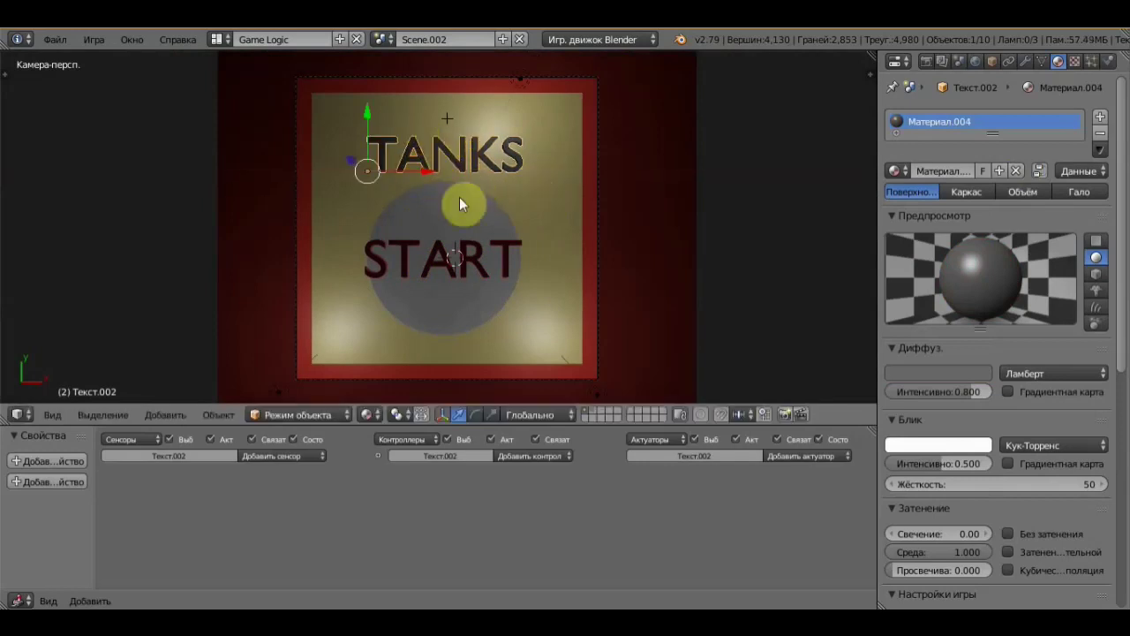
scroll(453, 261, "up", 1)
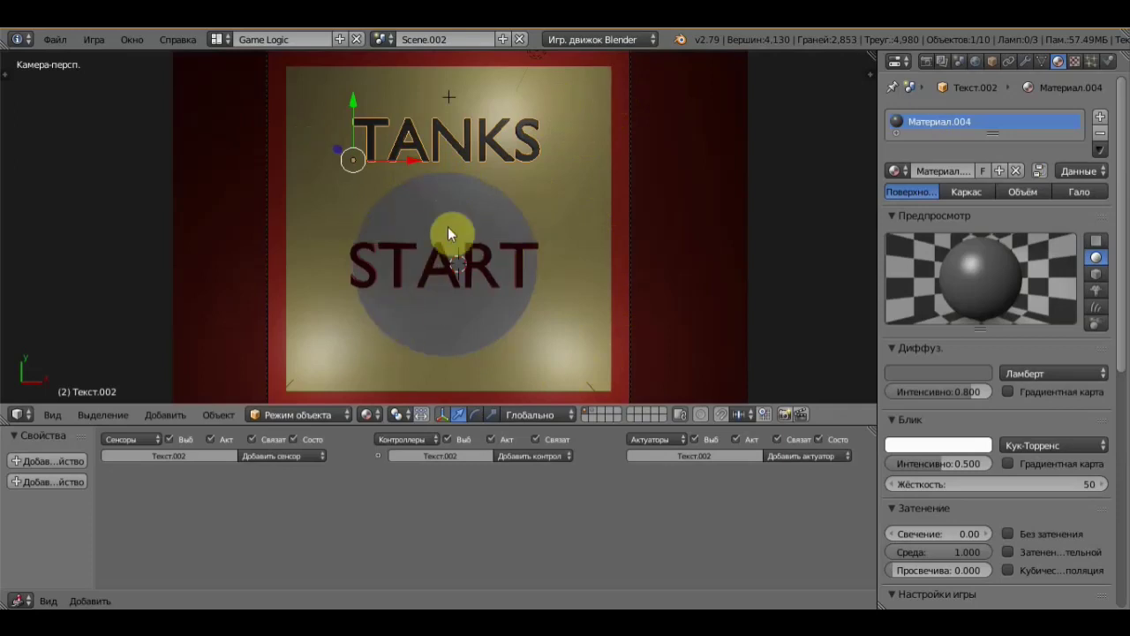
scroll(441, 234, "down", 1)
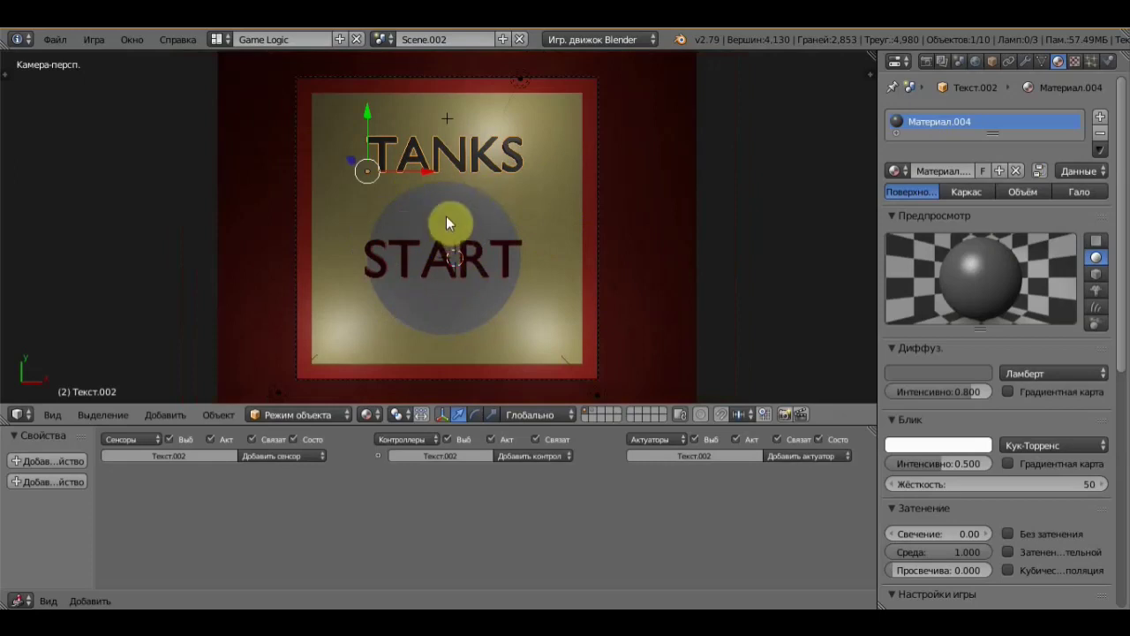
right_click(449, 212)
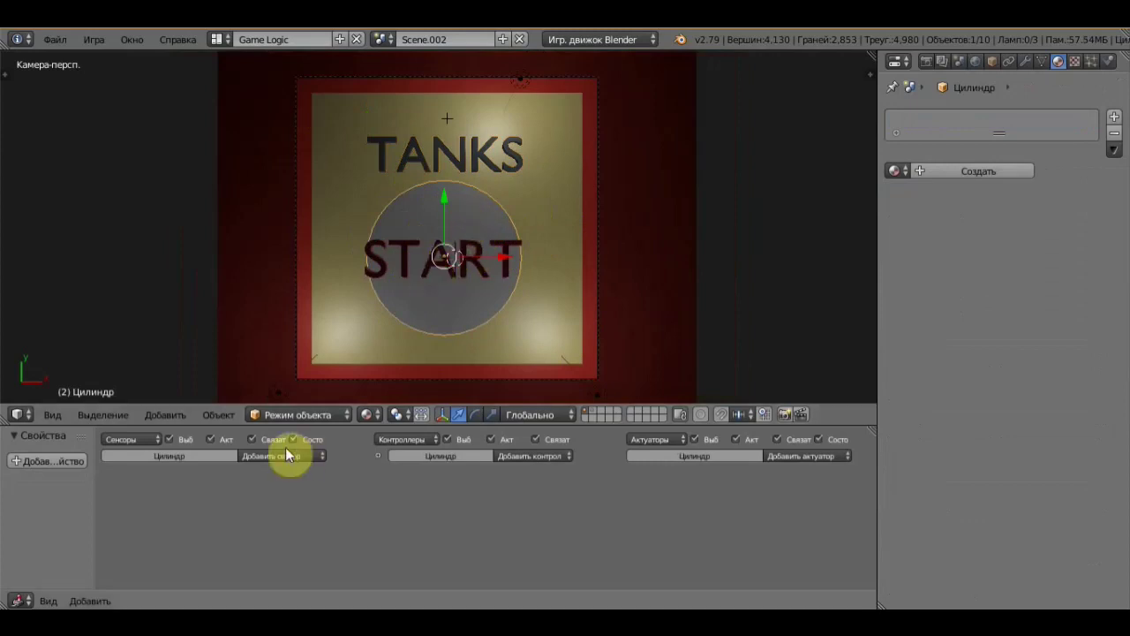
Step: Add a Mouse sensor to the START button disc
left_click(315, 459)
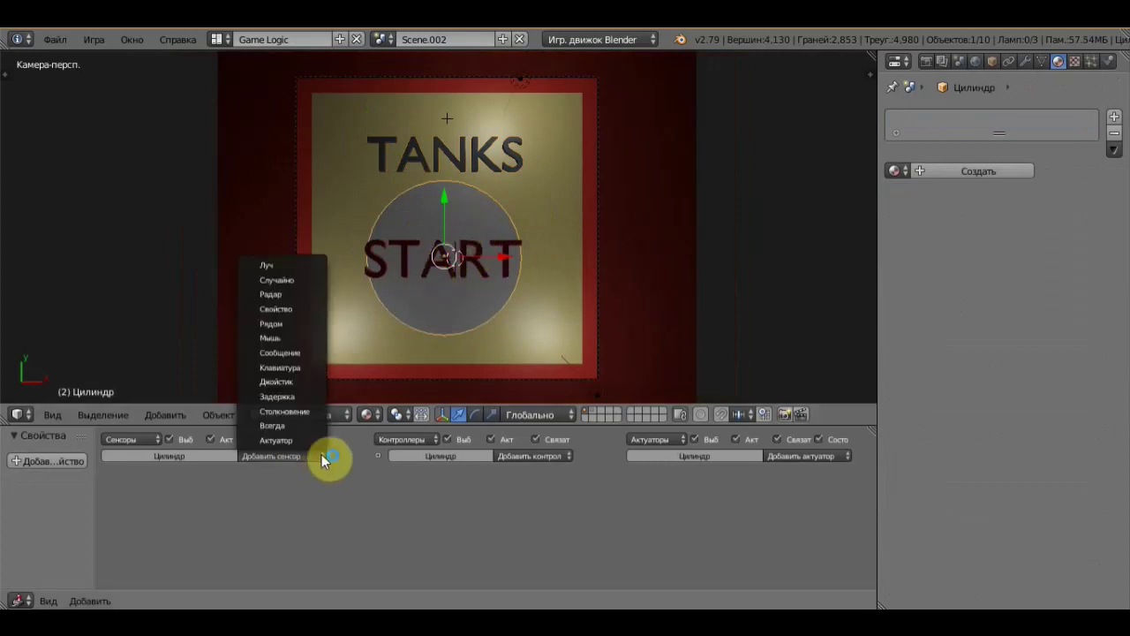
left_click(285, 516)
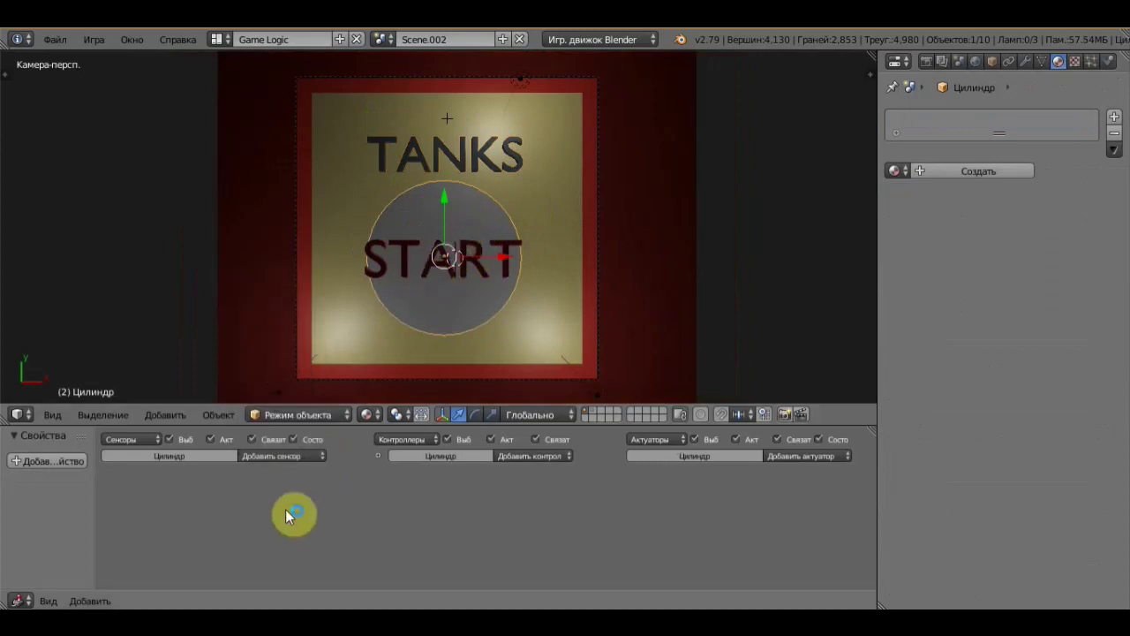
left_click(321, 459)
left_click(291, 340)
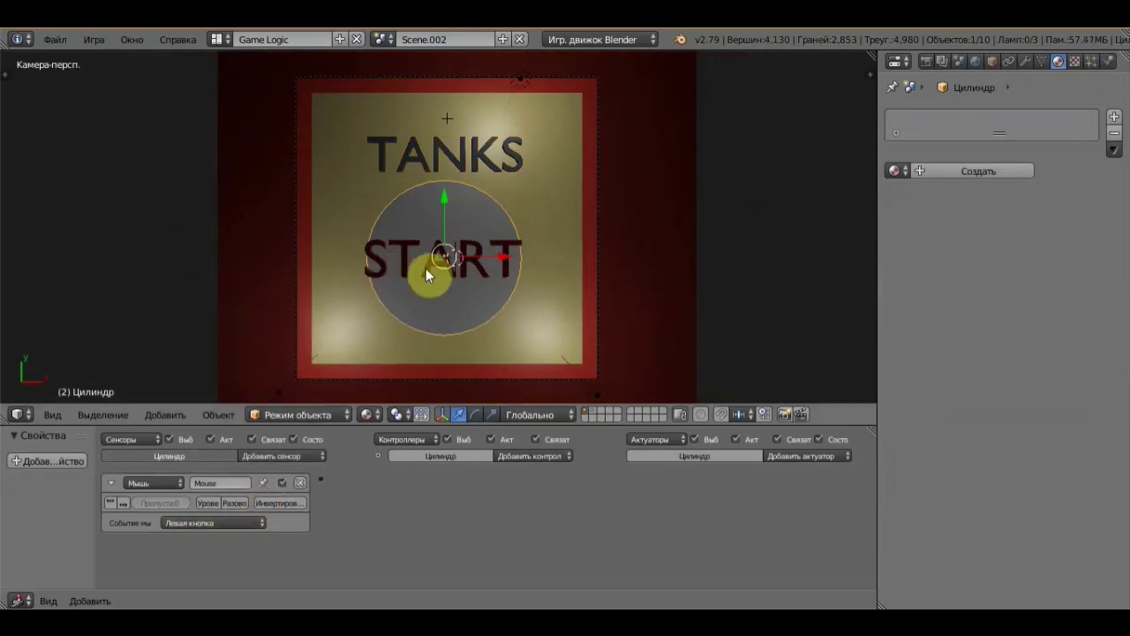
Step: Add a Scene actuator in Set Scene mode targeting the scene 'Scene'
left_click(849, 455)
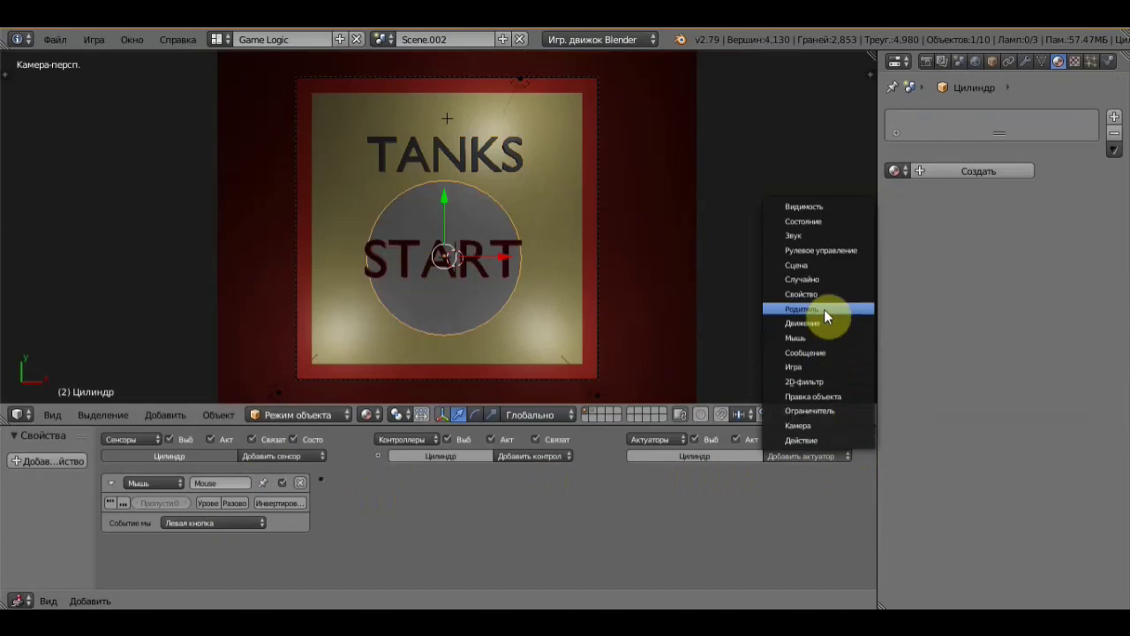
left_click(811, 263)
left_click(781, 500)
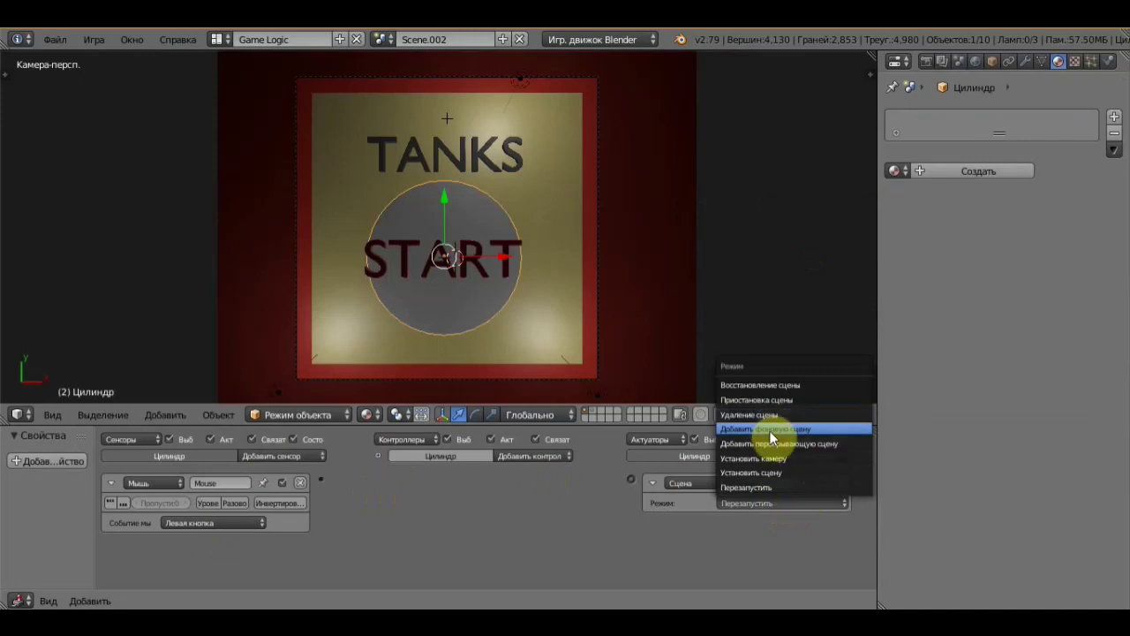
left_click(747, 474)
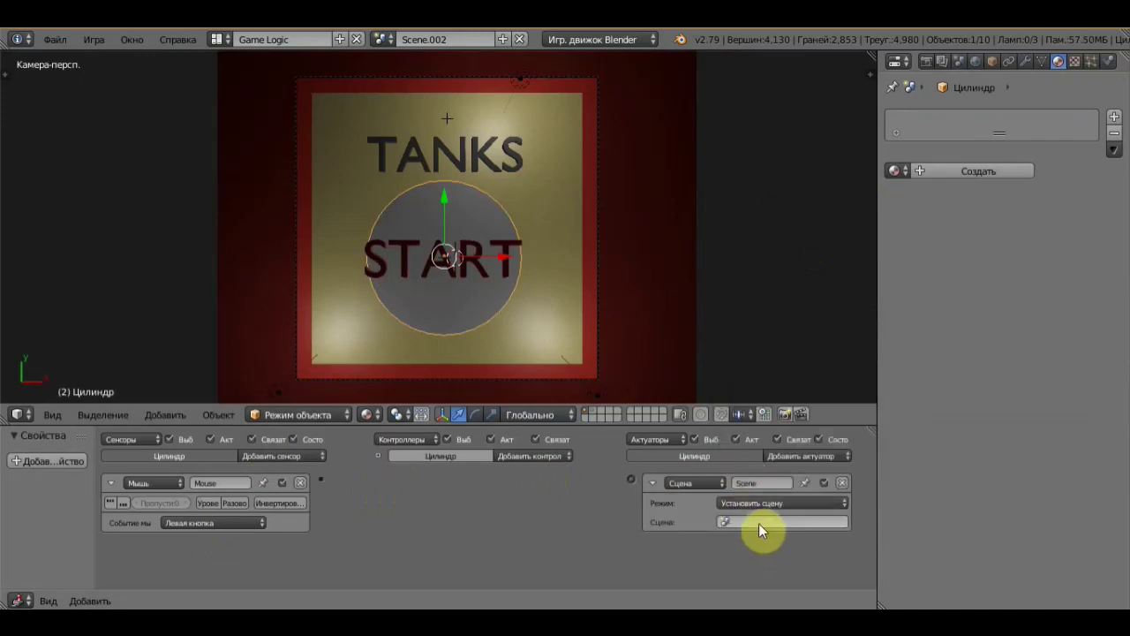
left_click(757, 521)
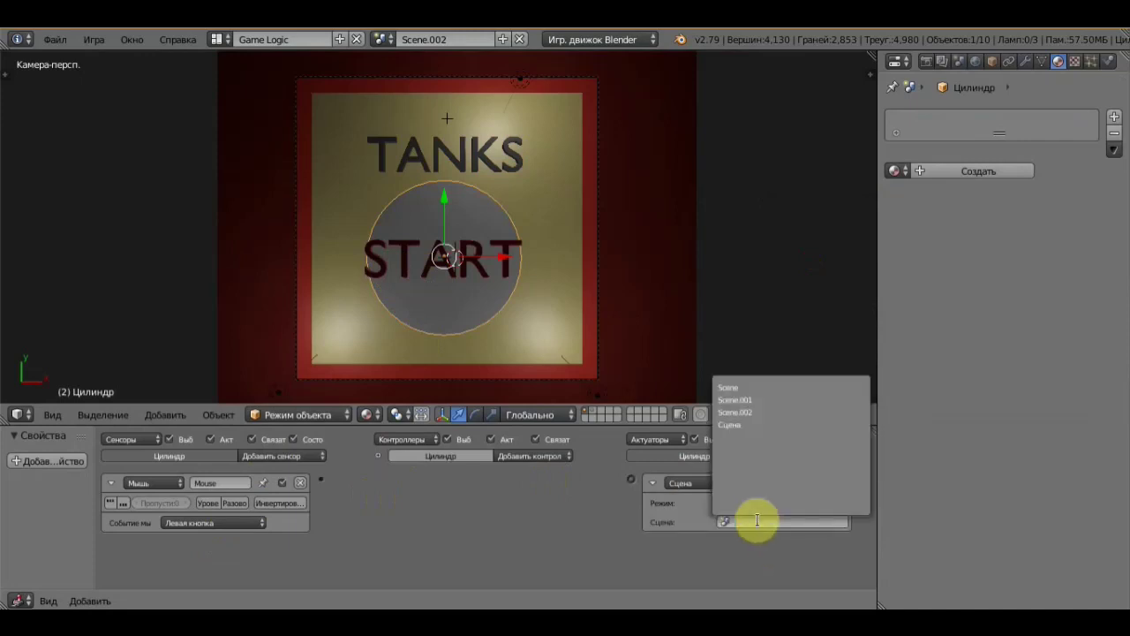
left_click(739, 387)
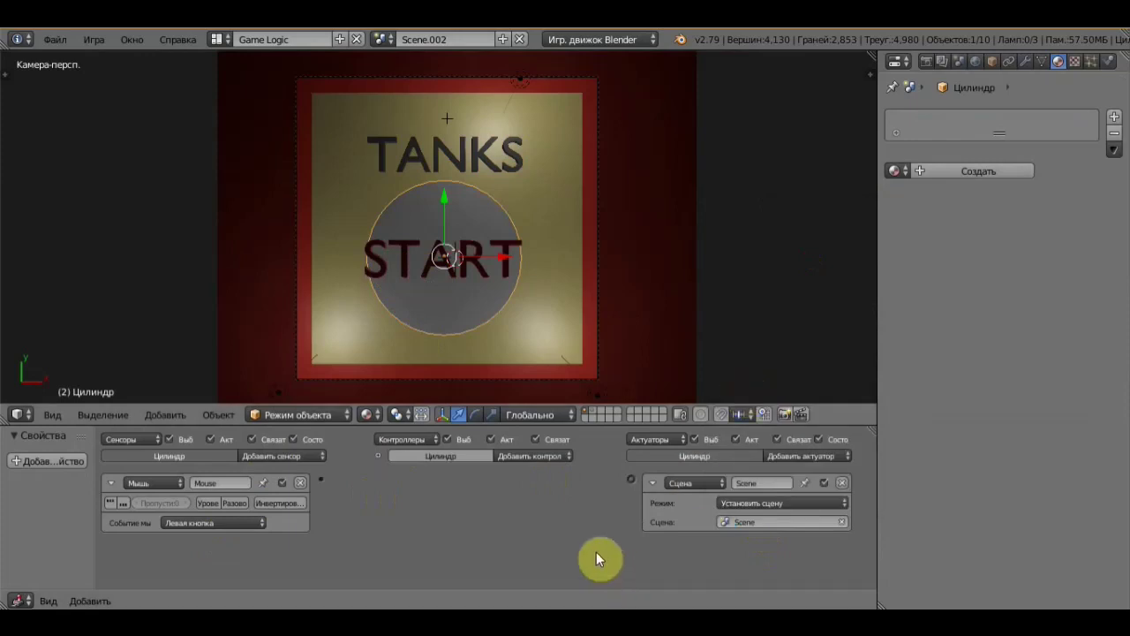
Step: Link the Mouse sensor to the Scene actuator and test clicking START in-game
left_click_drag(322, 481, 629, 479)
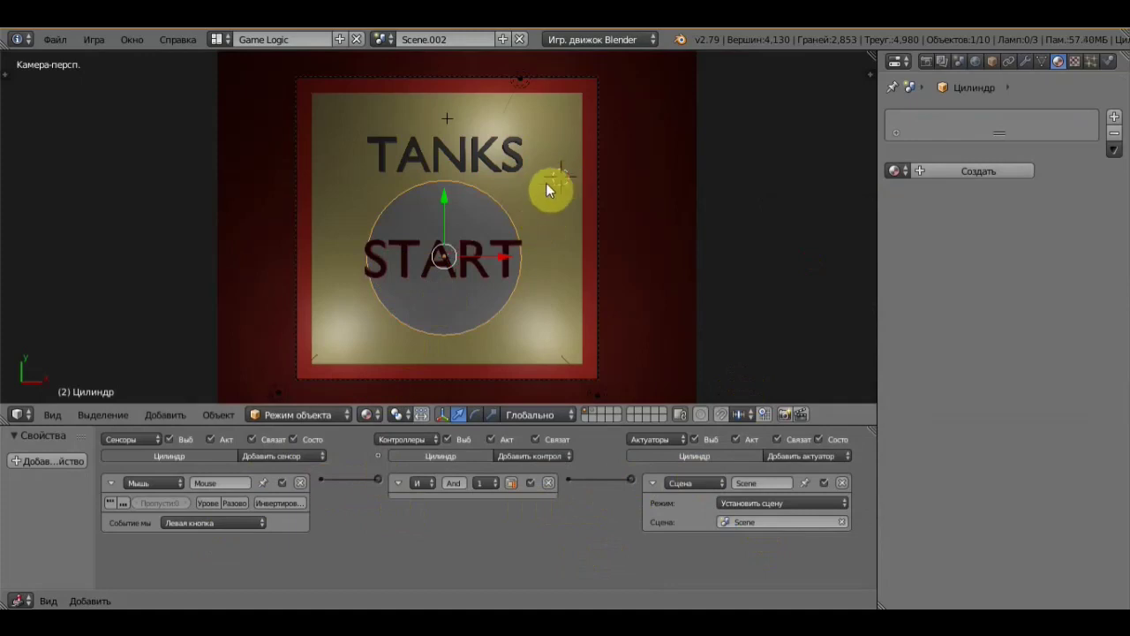
left_click(469, 193)
key("p")
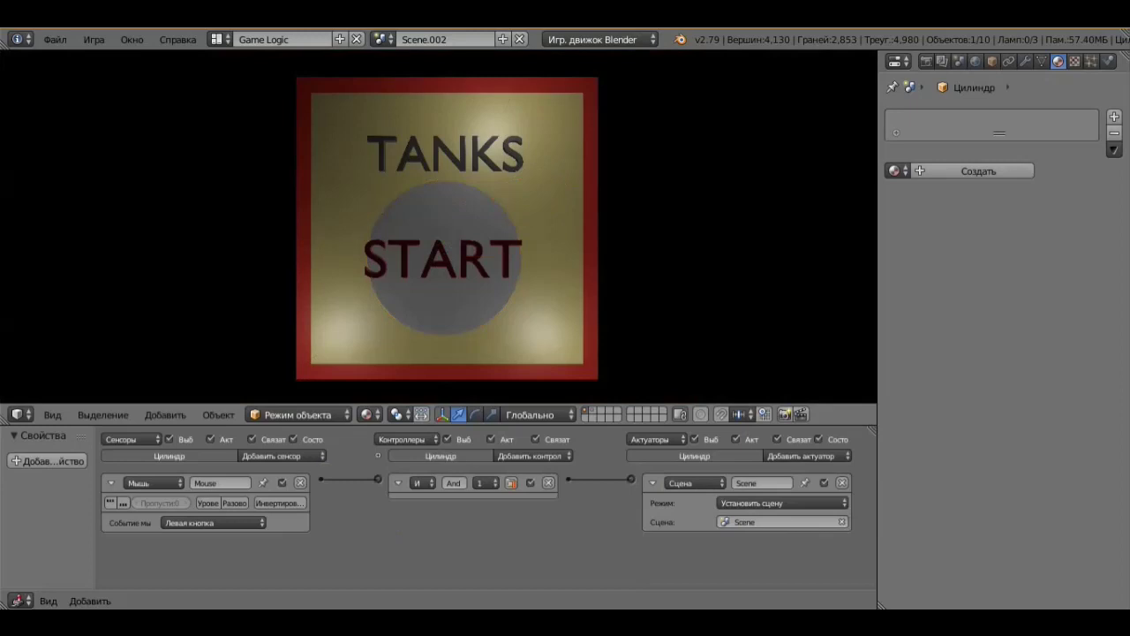
left_click(442, 258)
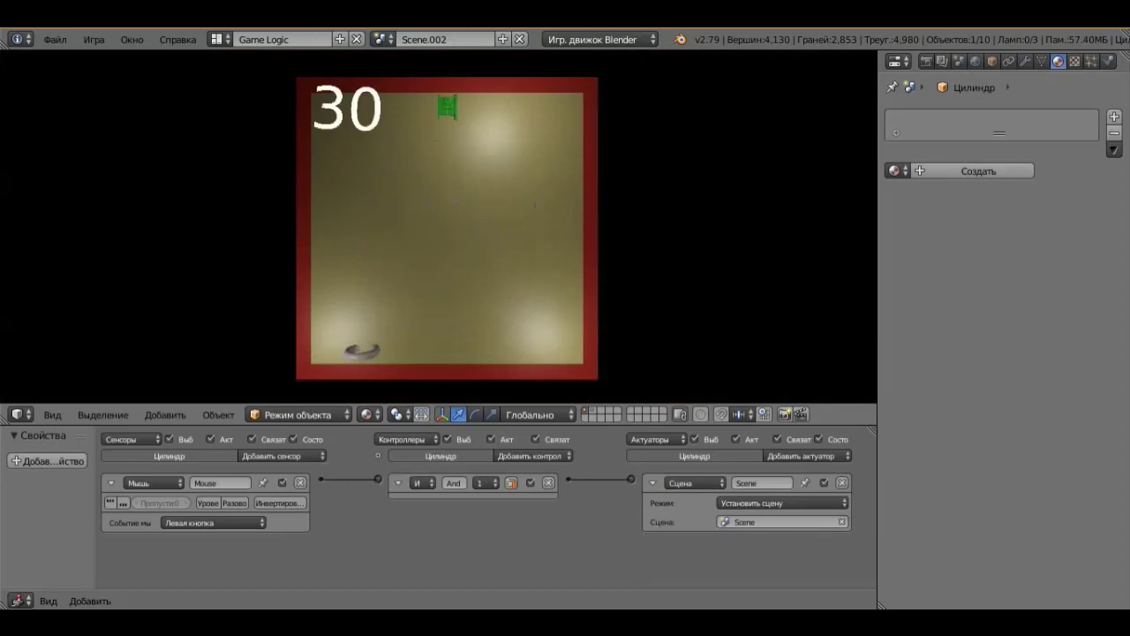
key("Escape")
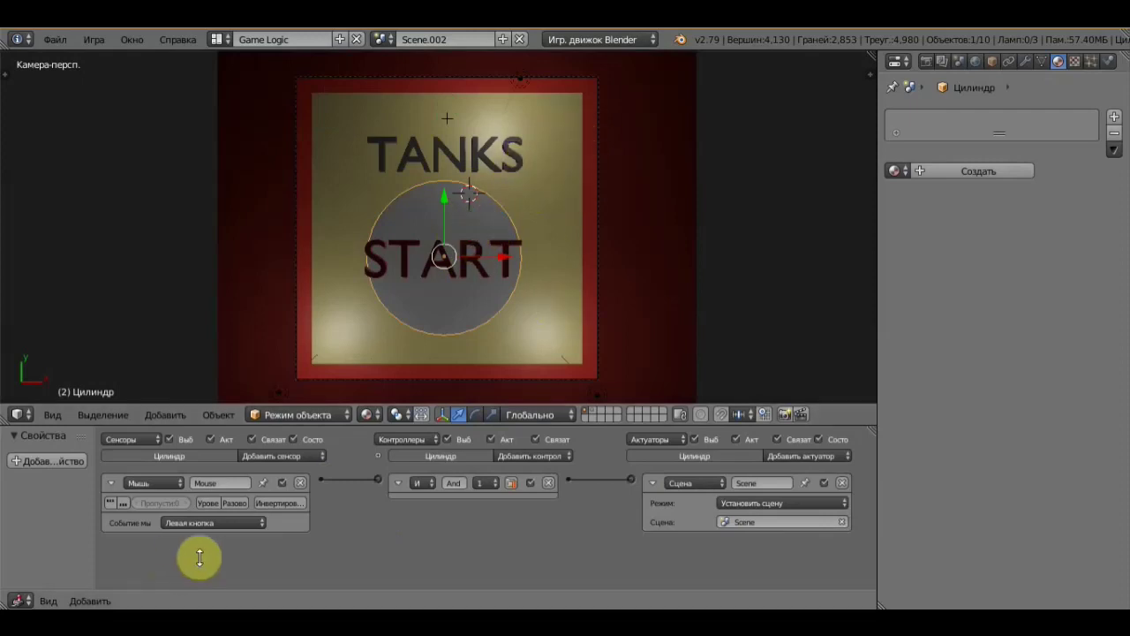
Step: Add a second Mouse sensor set to Mouse Over and connect it to the And controller
scroll(265, 528, "down", 1)
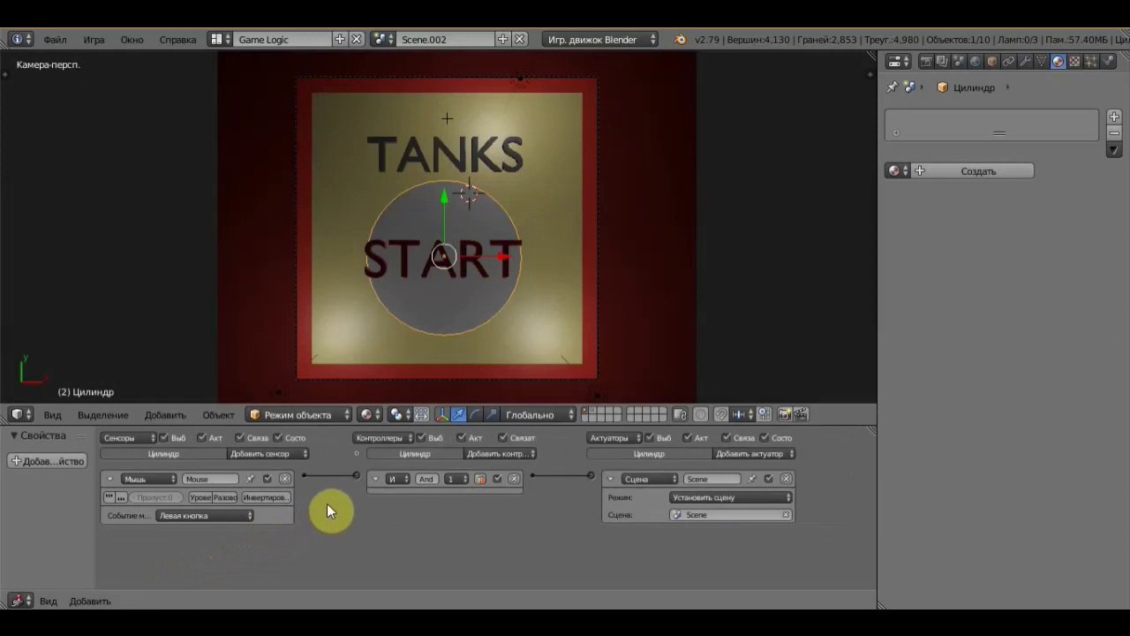
left_click_drag(396, 424, 396, 328)
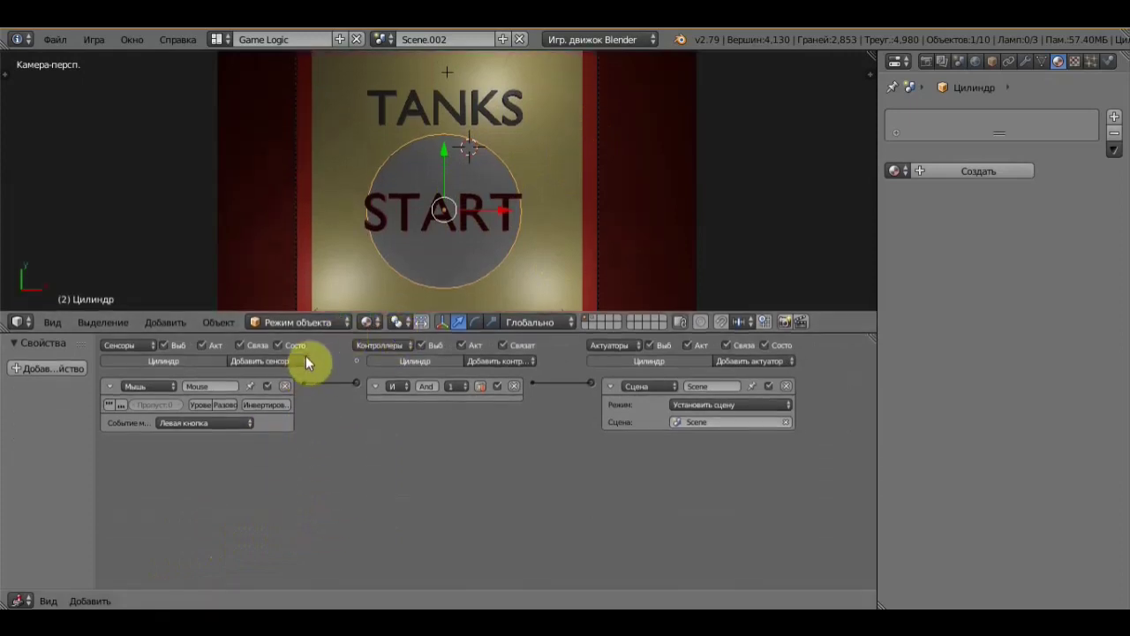
left_click(304, 360)
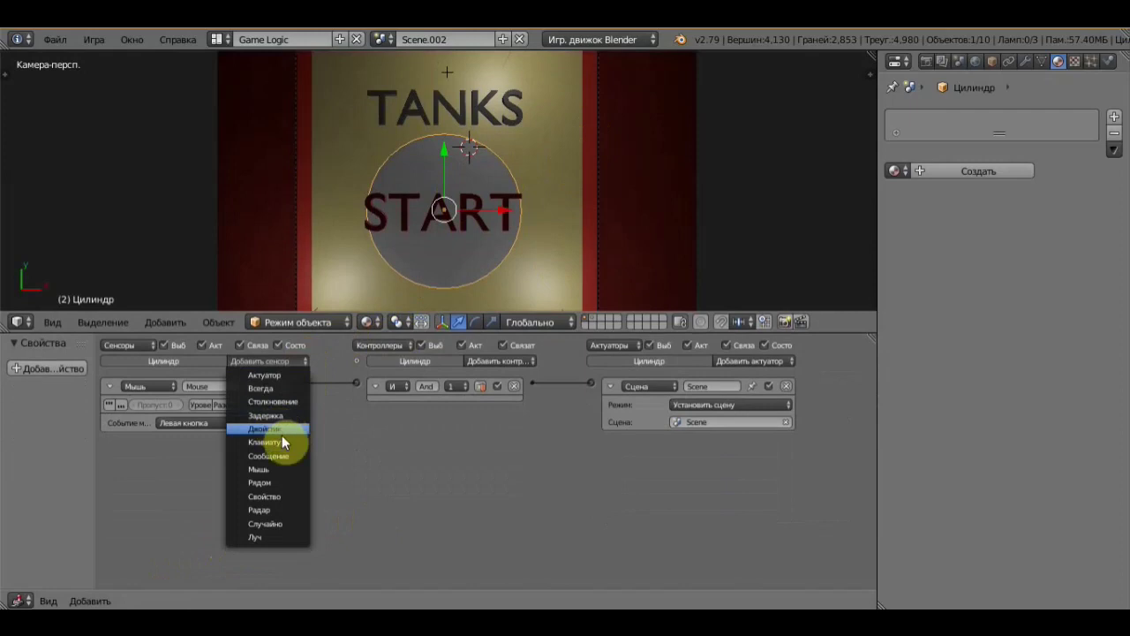
left_click(277, 469)
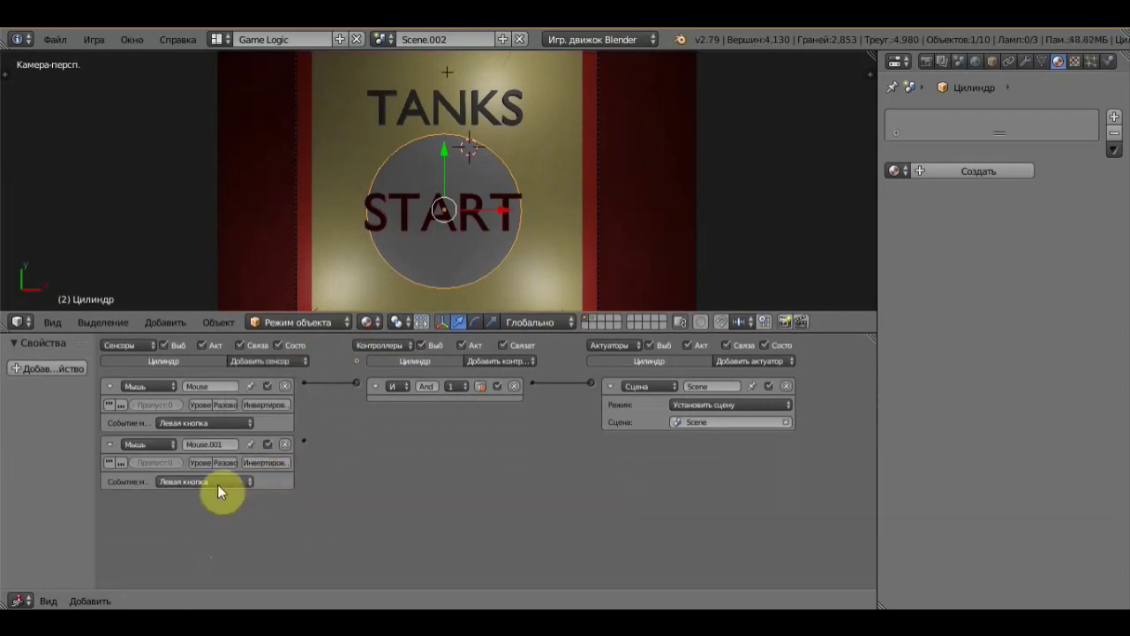
left_click(217, 481)
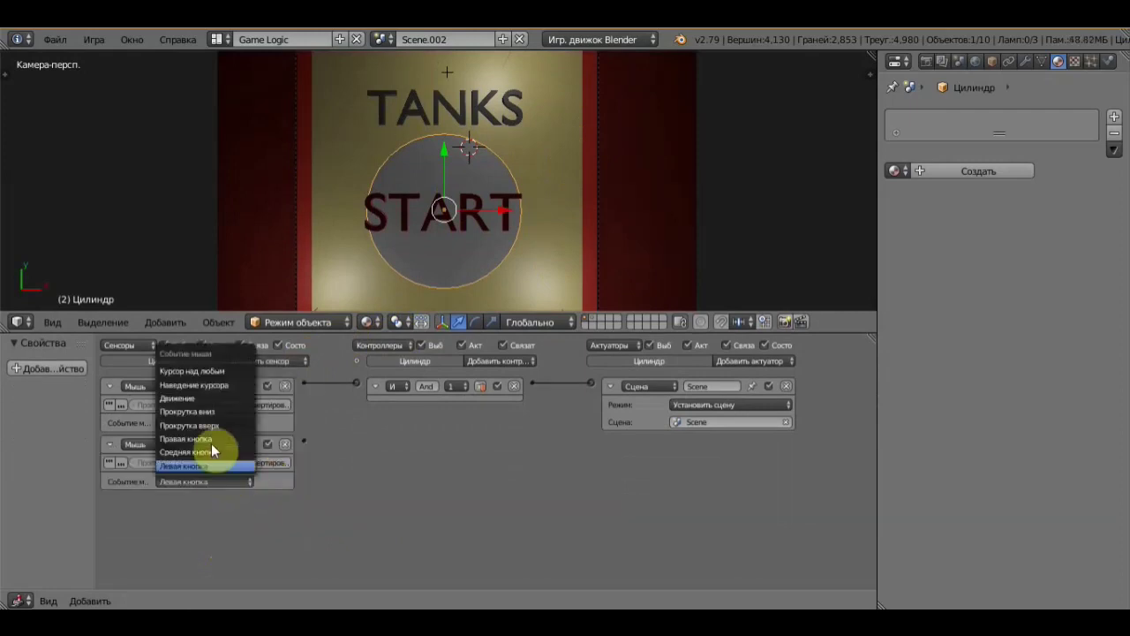
left_click(202, 386)
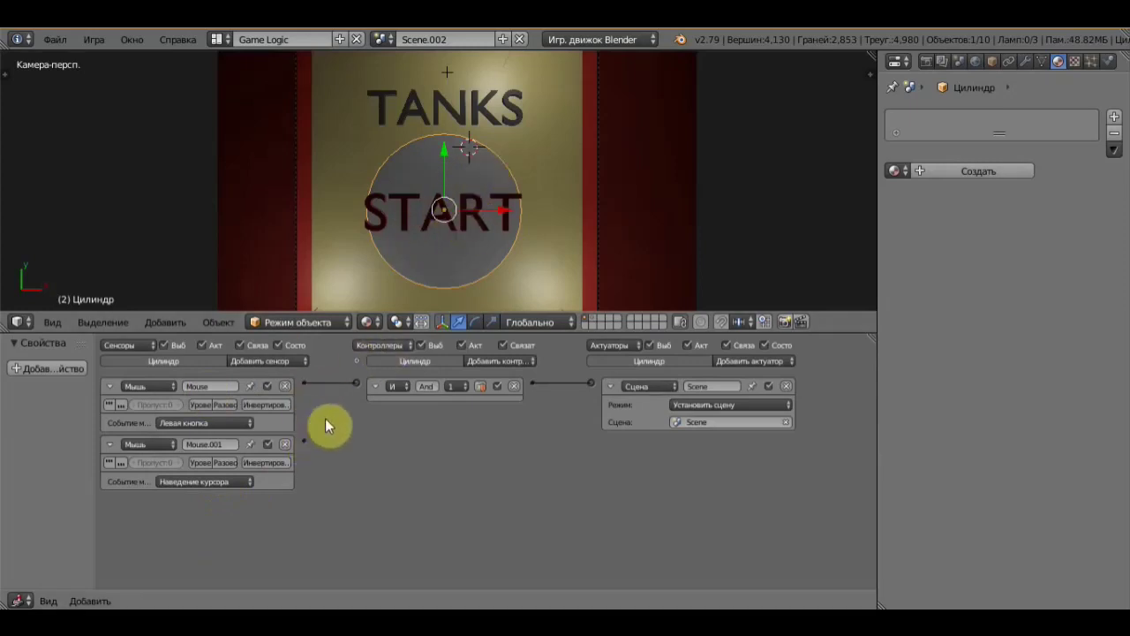
left_click_drag(349, 395, 360, 384)
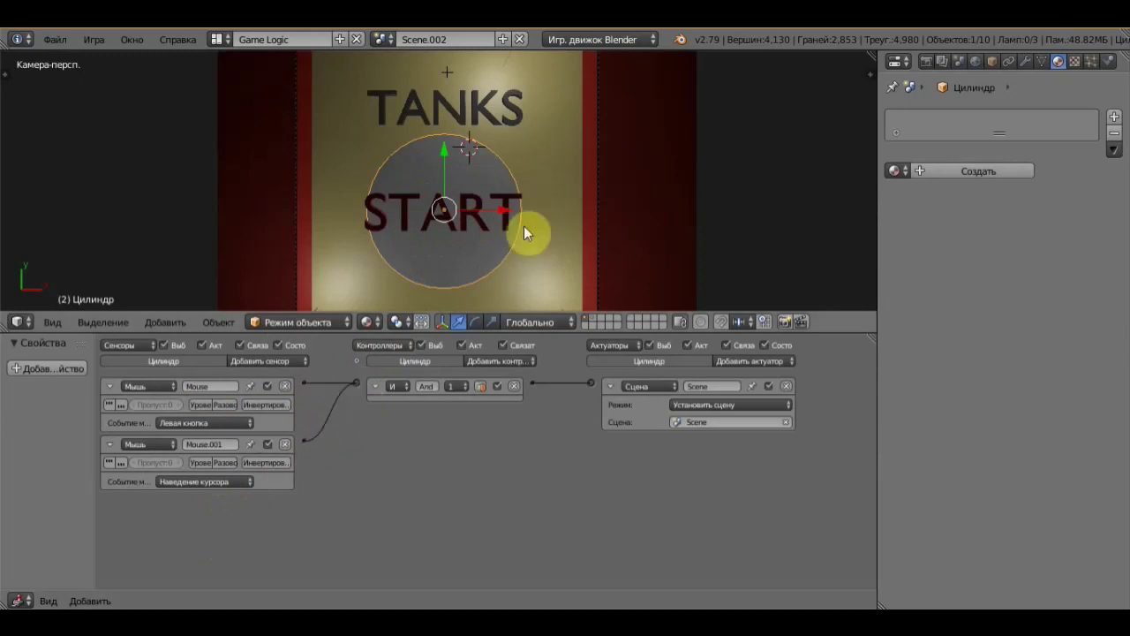
left_click_drag(534, 332, 555, 555)
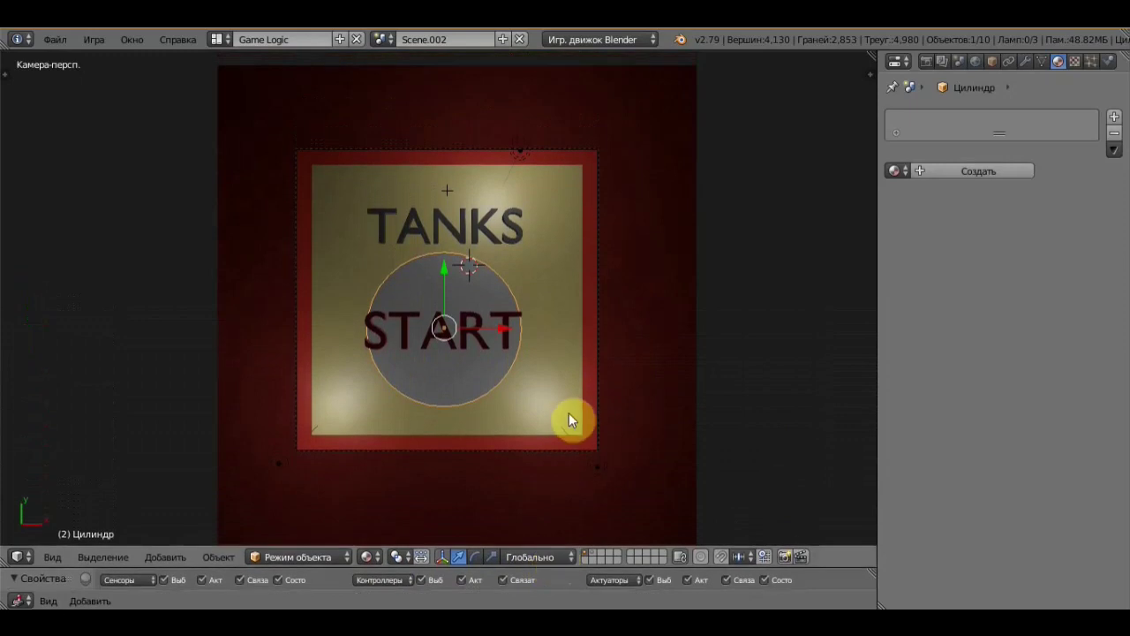
Step: Run the game briefly to test the menu, then stop it
scroll(569, 412, "down", 1)
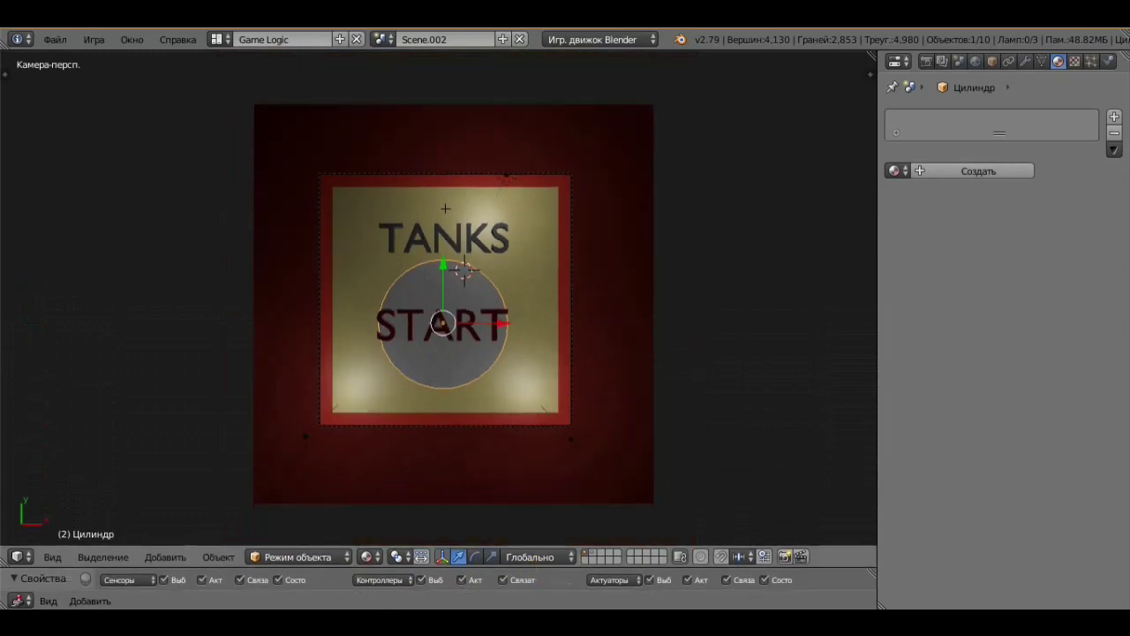
key("p")
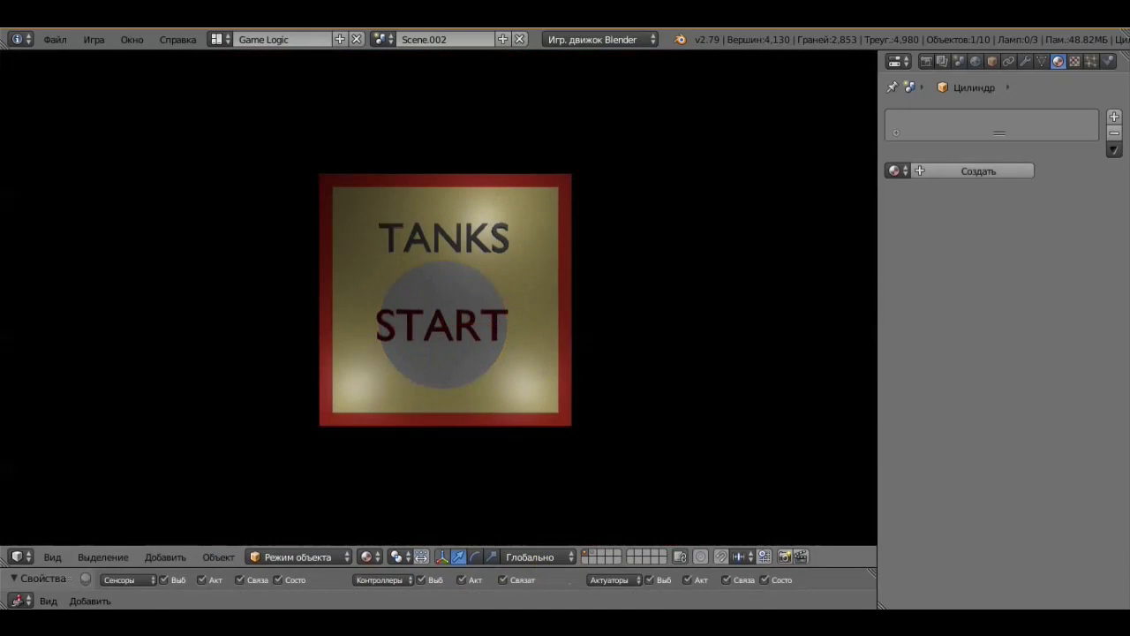
key("Escape")
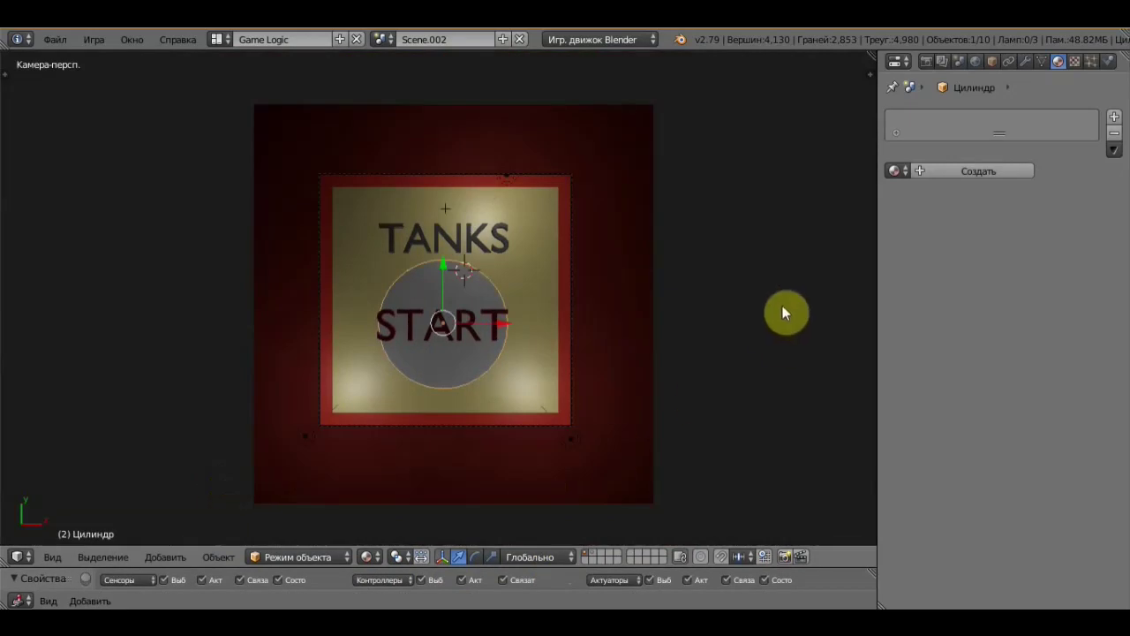
Step: Give the START disc a new green material, Material.006
left_click(972, 171)
left_click(959, 374)
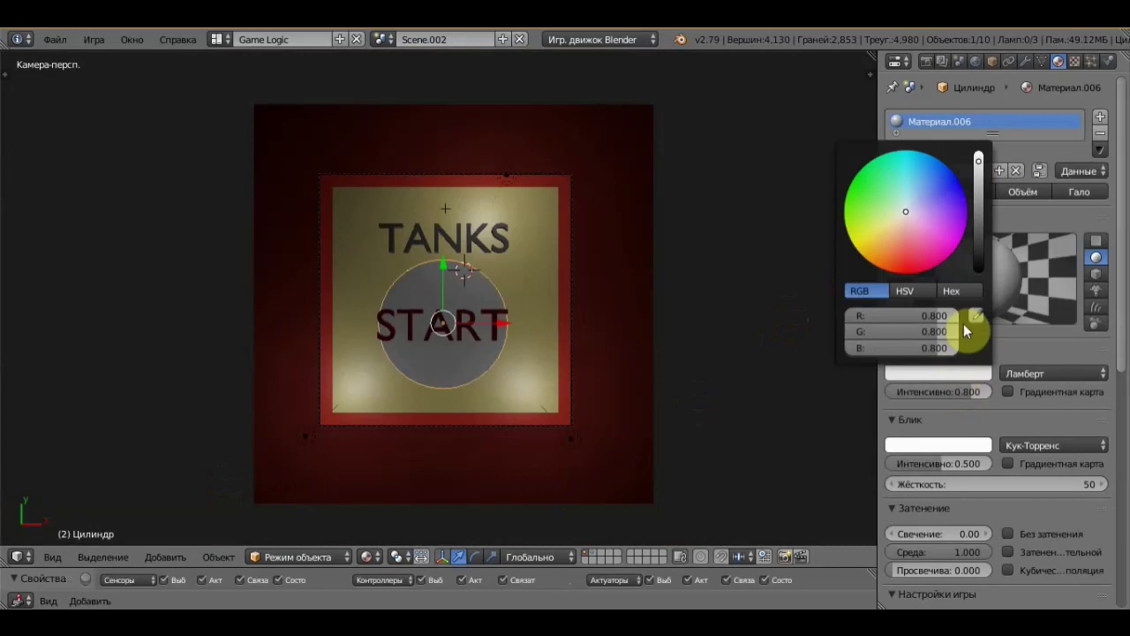
left_click(865, 190)
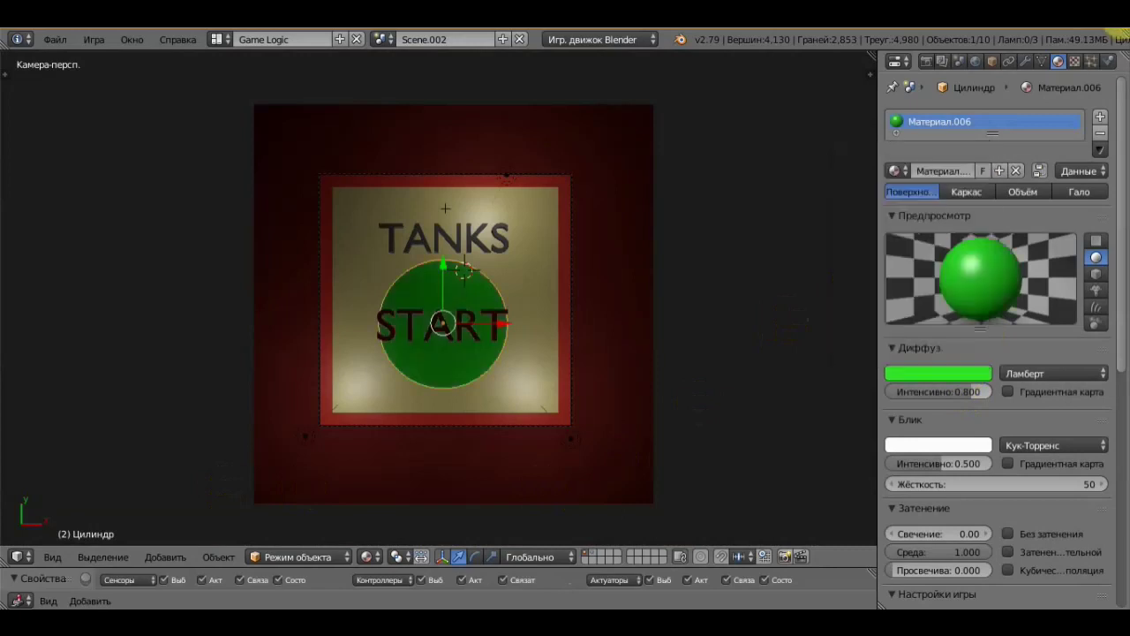
left_click(926, 62)
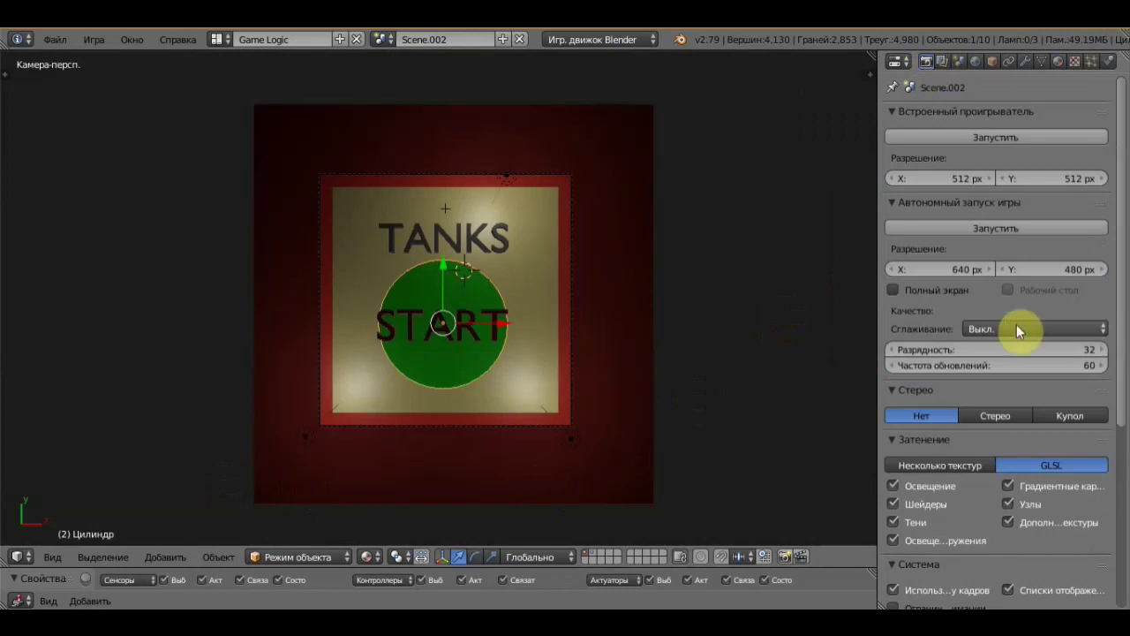
Step: Enable Mouse Cursor in the game display settings, then play and click START to load the arena
scroll(992, 390, "down", 5)
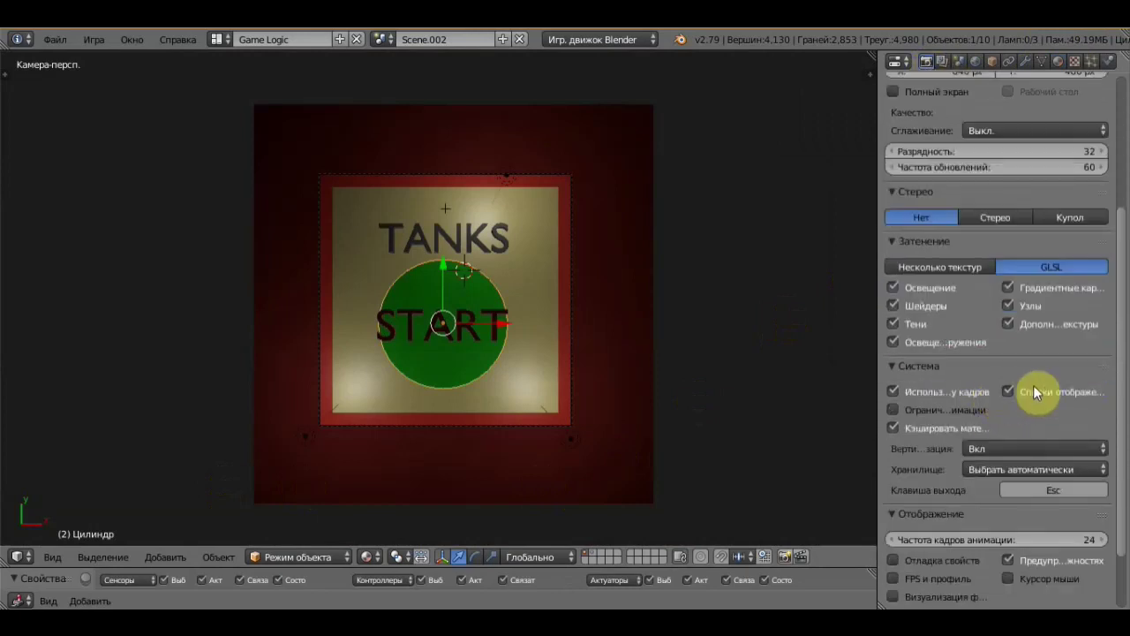
scroll(1046, 441, "down", 2)
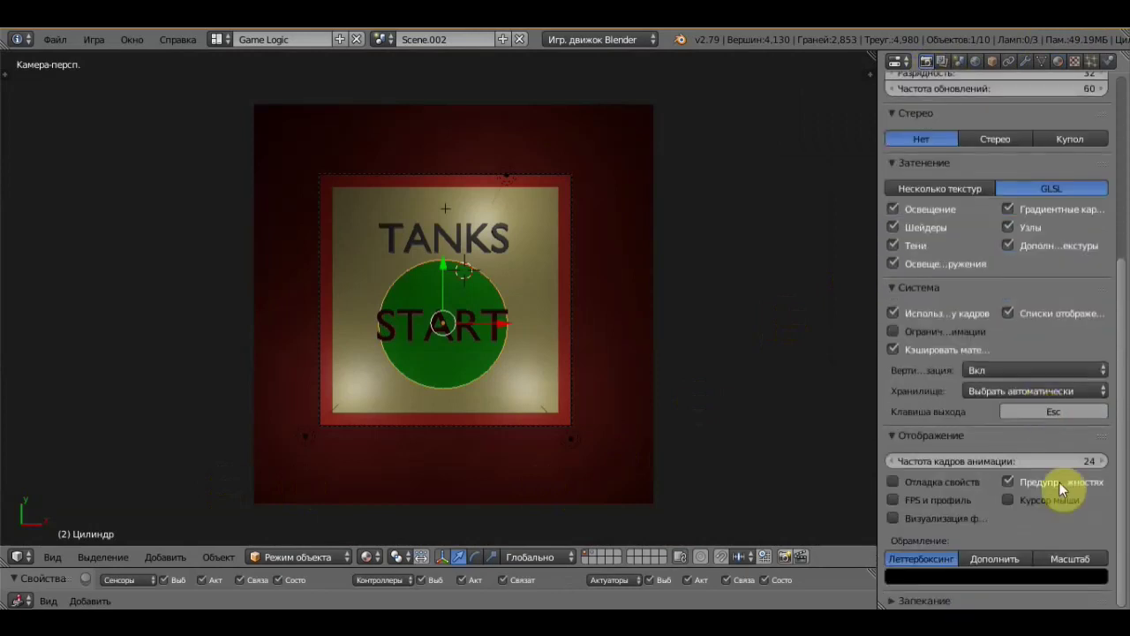
left_click(1007, 500)
key("p")
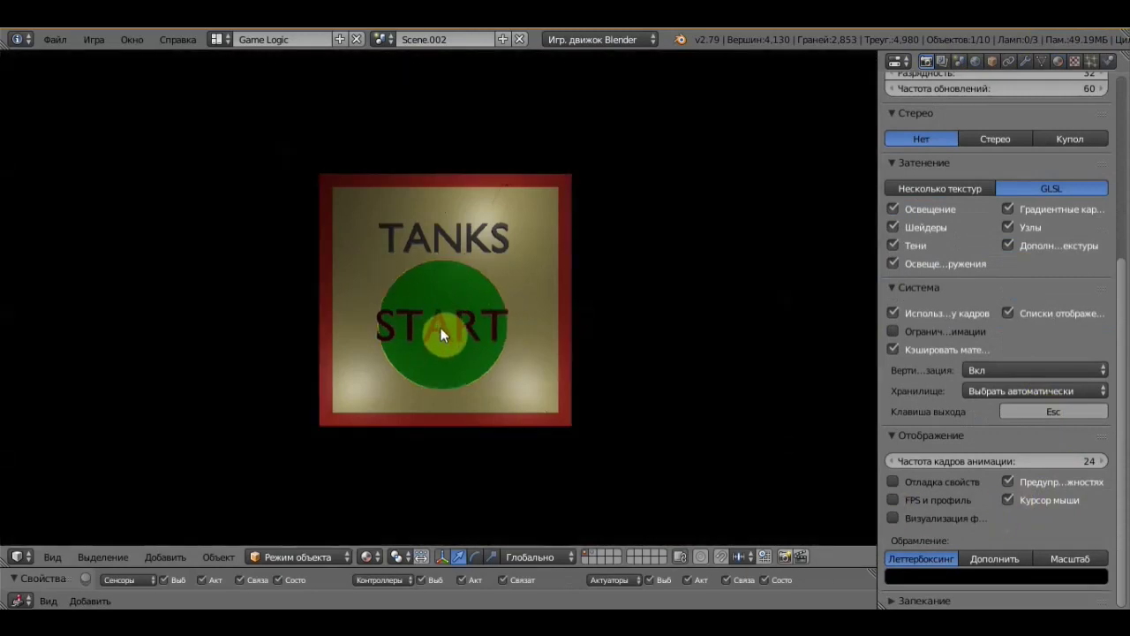
left_click(476, 298)
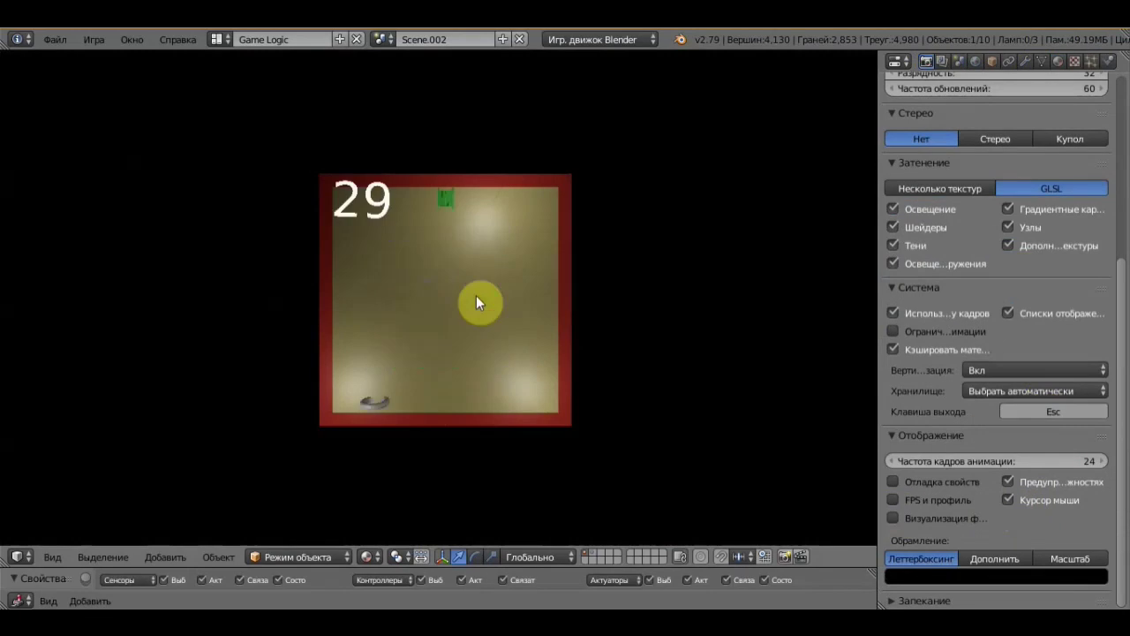